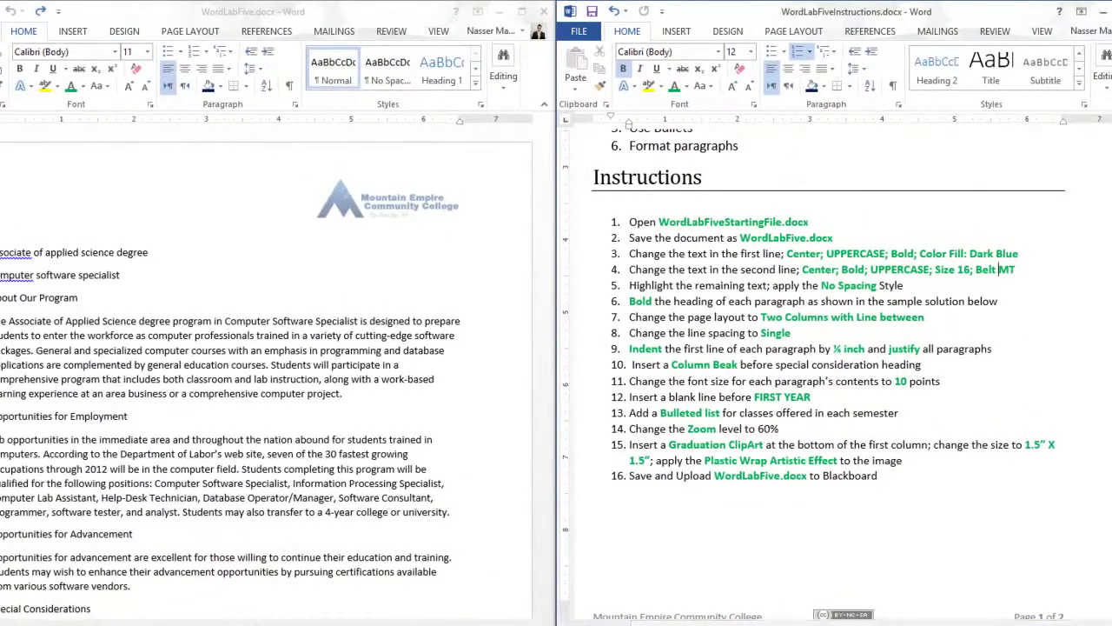
# - Center the first line, "associate of applied science degree", and make it bold
pyautogui.moveTo(1105, 264); pyautogui.dragTo(1105, 139)
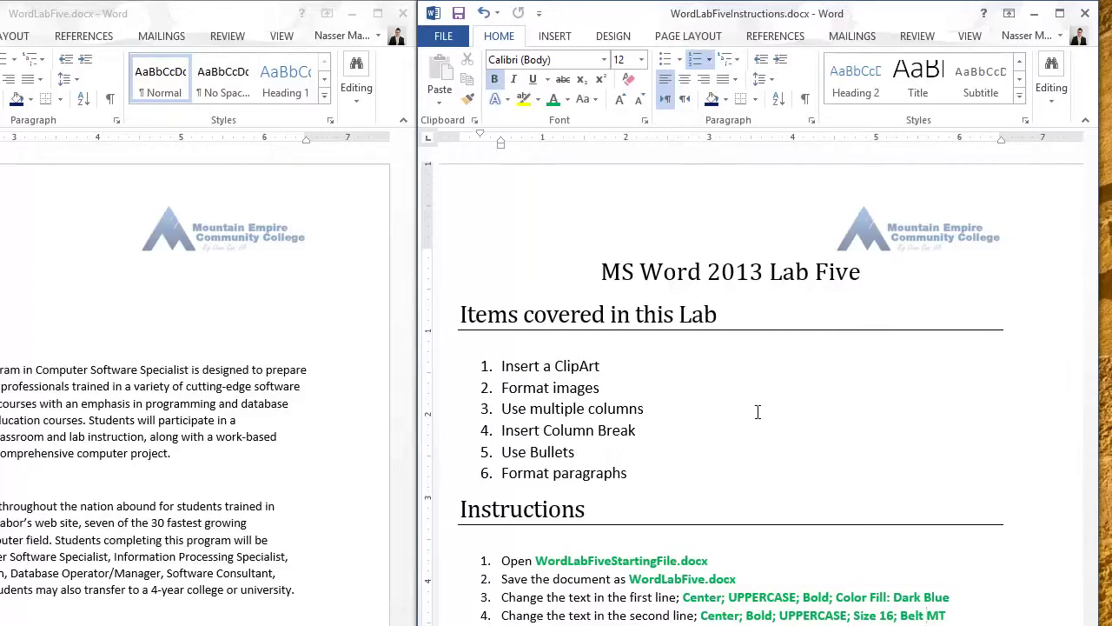
pyautogui.moveTo(1090, 274); pyautogui.dragTo(1091, 310)
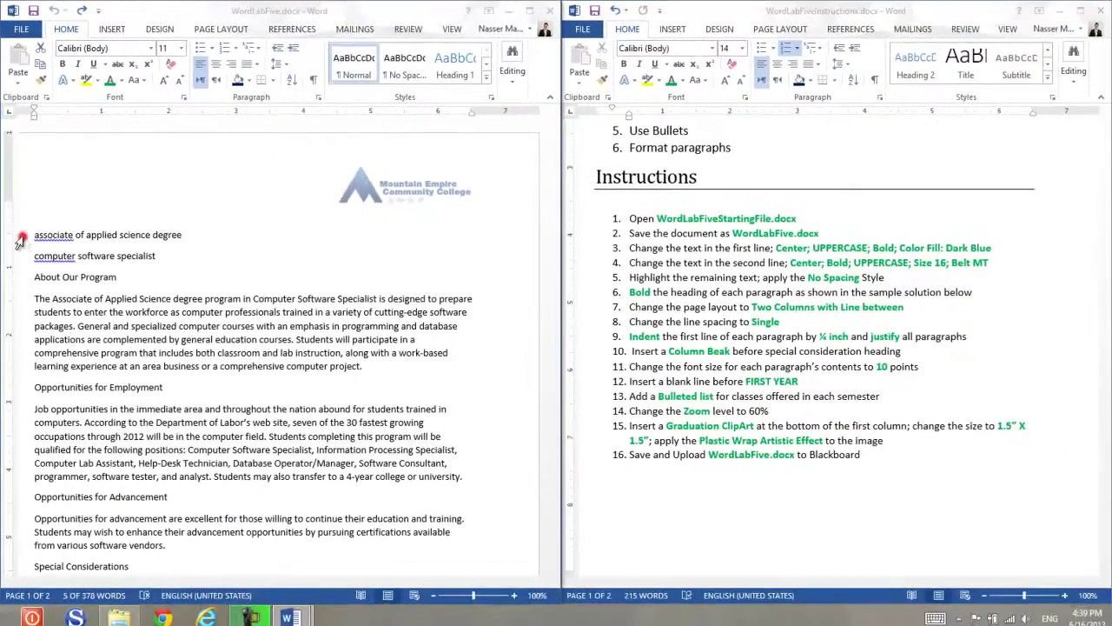
pyautogui.click(39, 481)
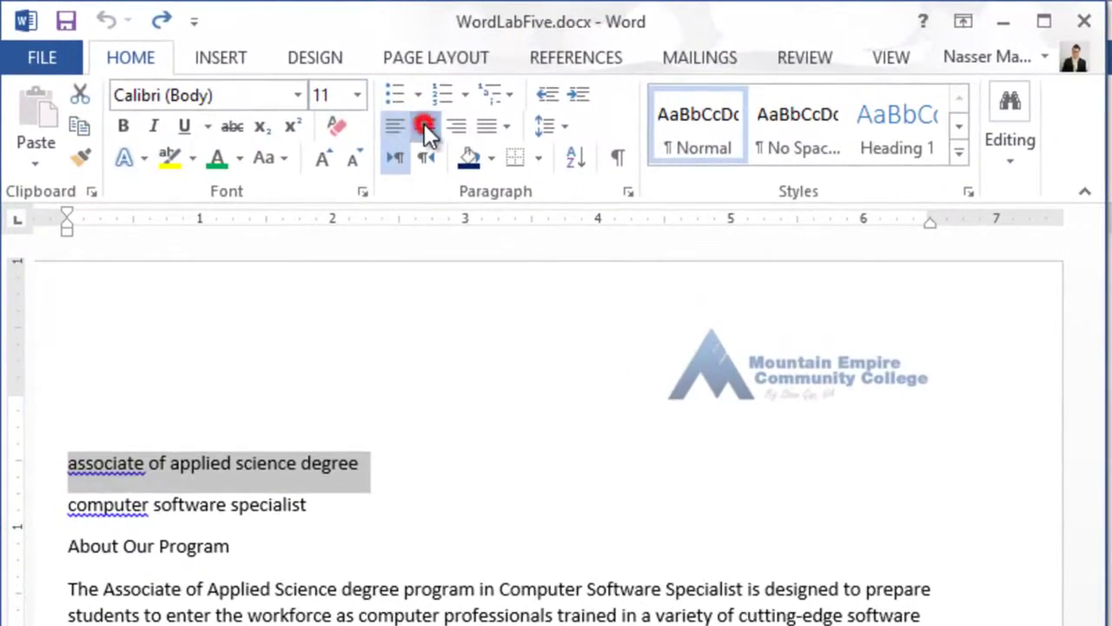
pyautogui.click(272, 80)
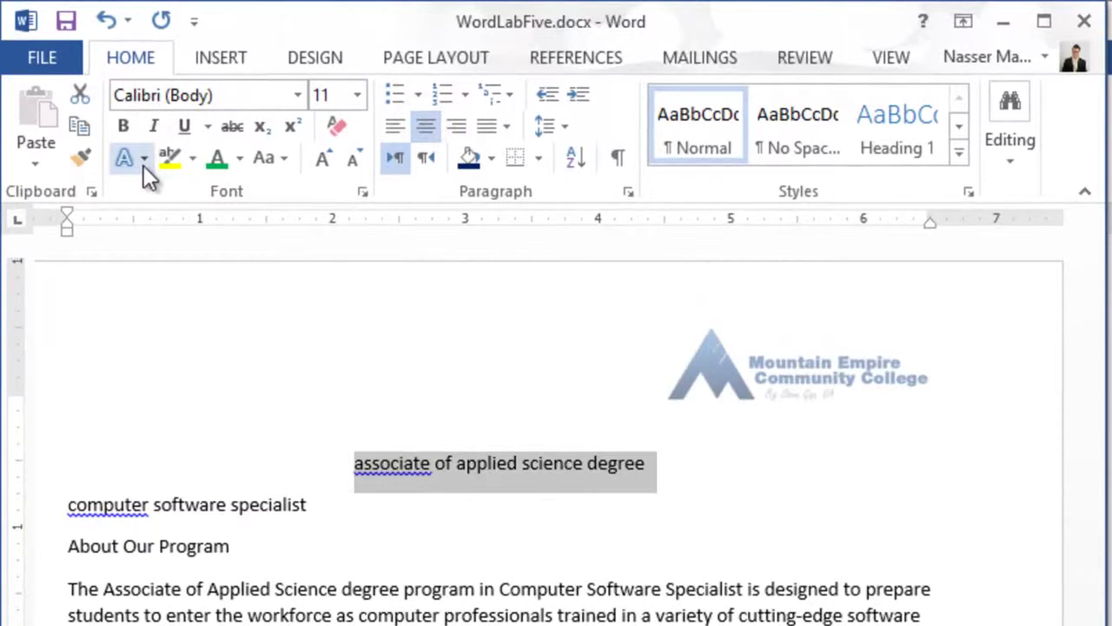
pyautogui.click(123, 127)
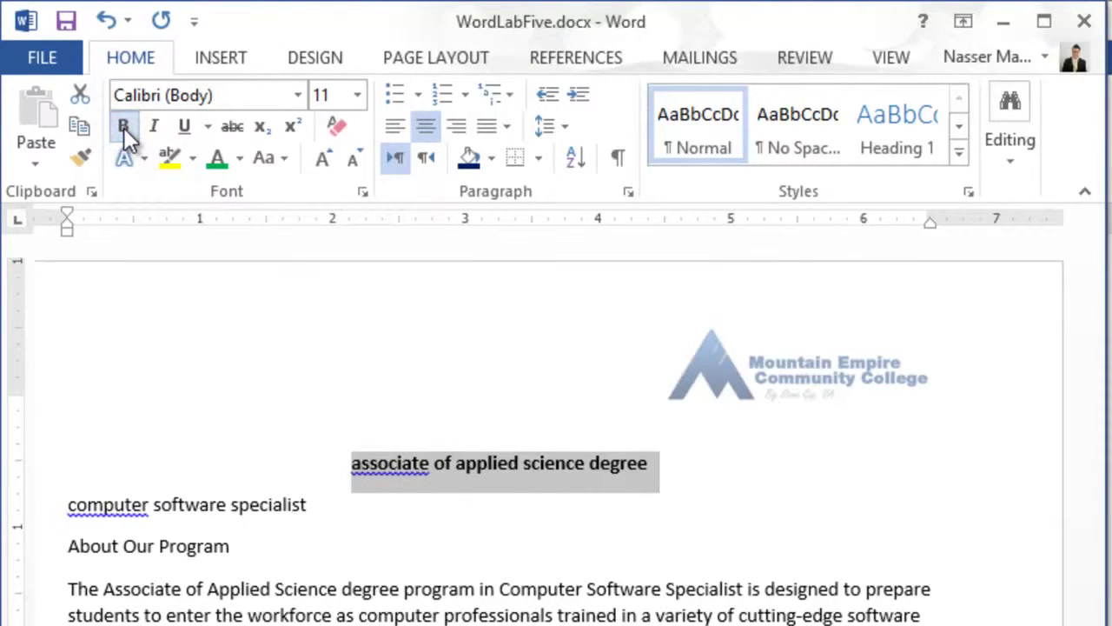
# - Change the first line to UPPERCASE and give it a Dark Blue shading fill from the standard colors
pyautogui.click(285, 159)
pyautogui.click(317, 259)
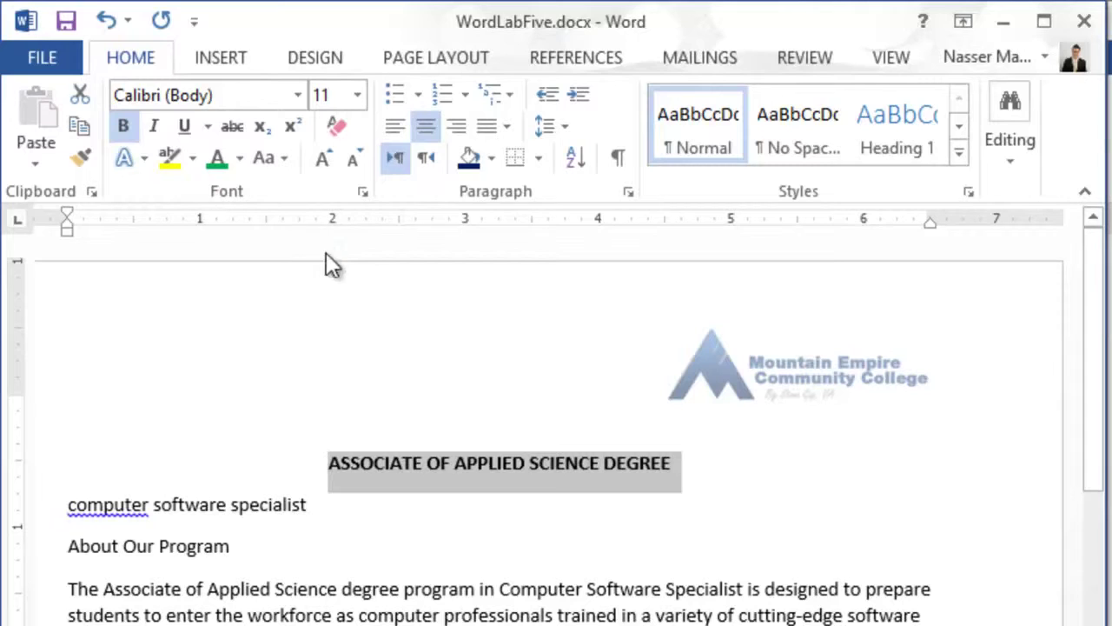
pyautogui.click(491, 159)
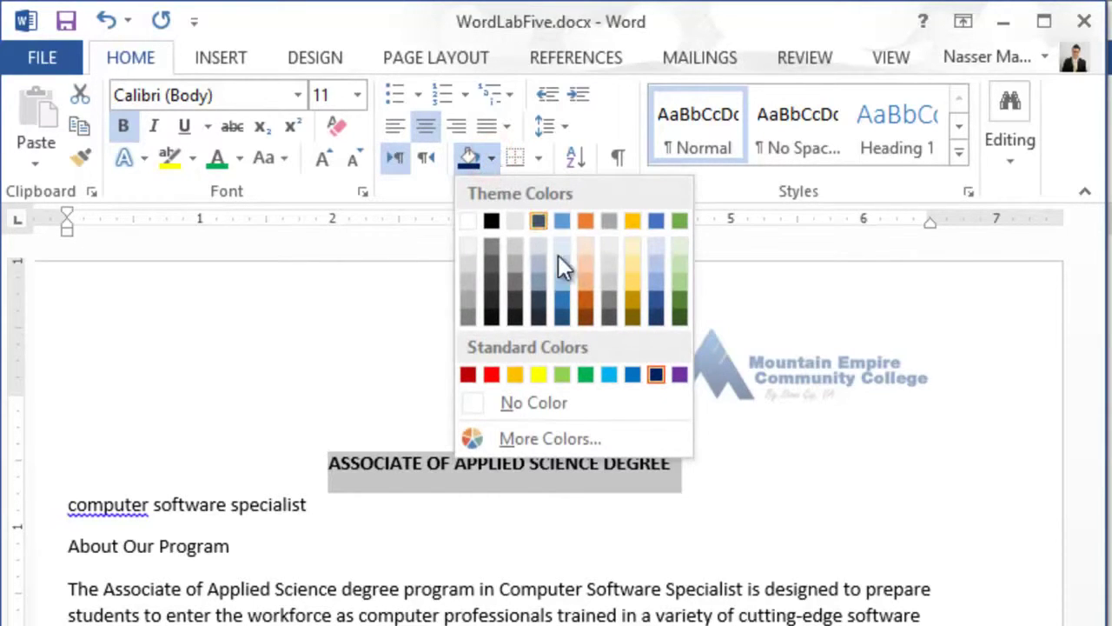
pyautogui.click(656, 373)
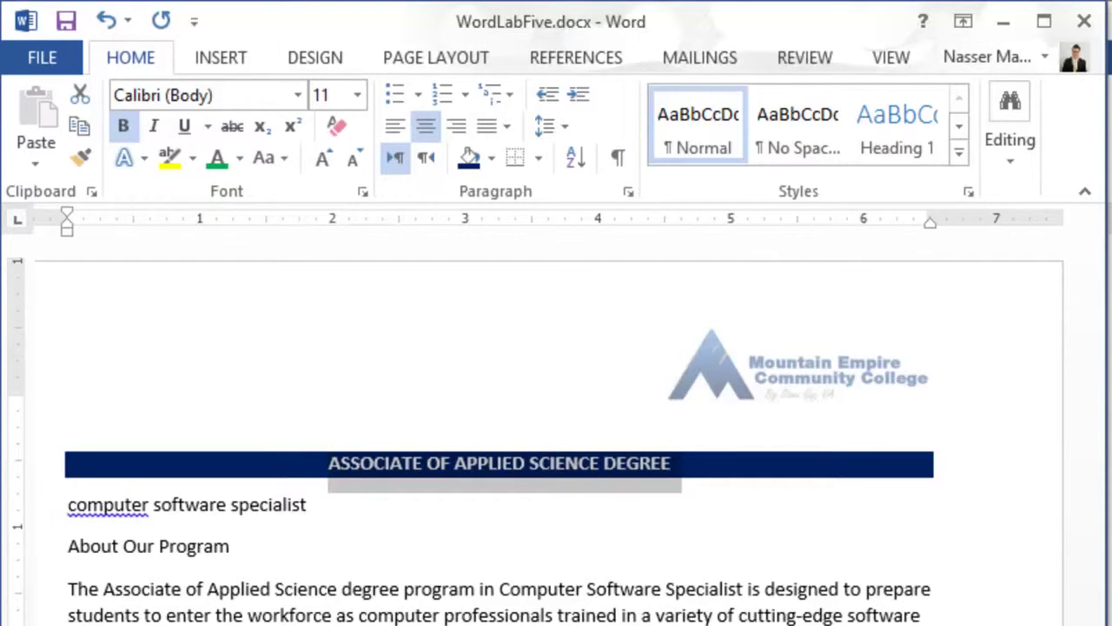
# - Format the second line, "computer software specialist", as centered, UPPERCASE and bold
pyautogui.click(30, 508)
pyautogui.click(30, 509)
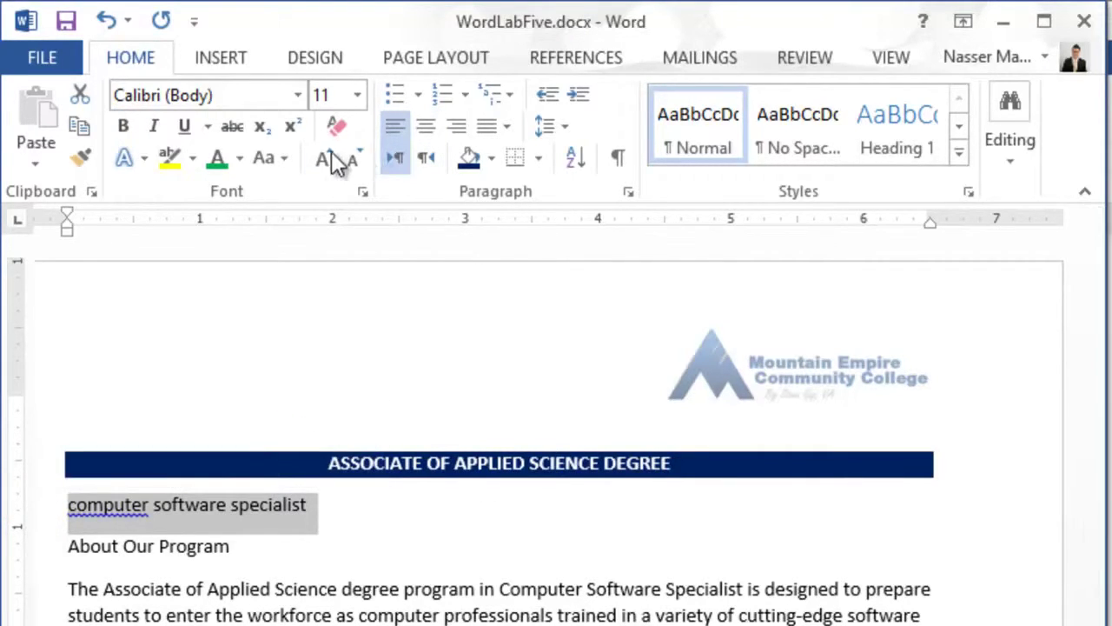
pyautogui.click(423, 125)
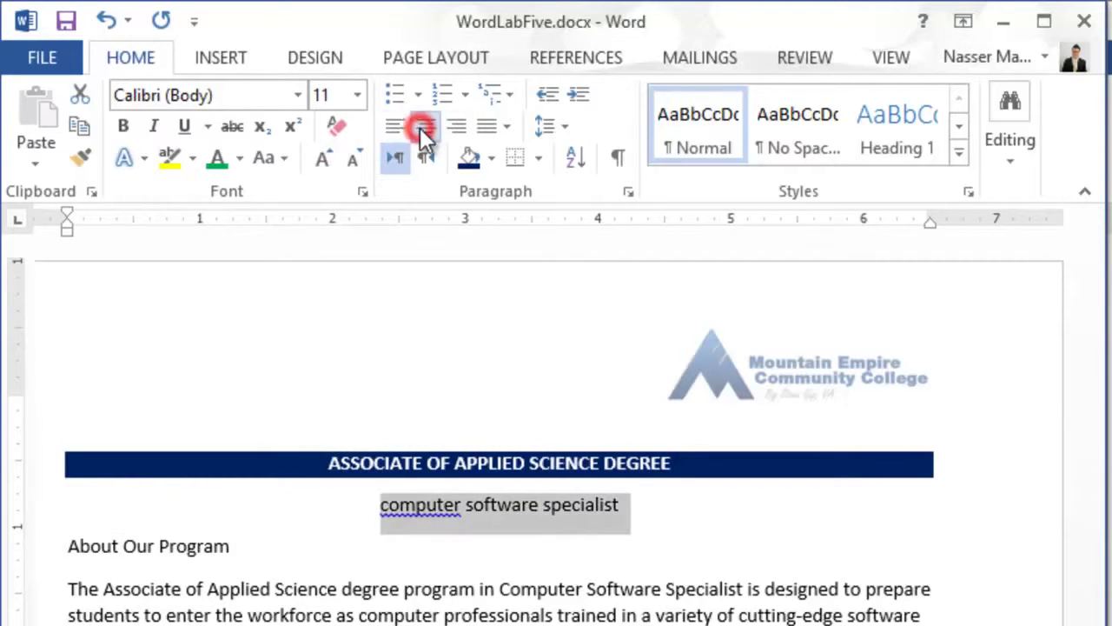
pyautogui.click(280, 161)
pyautogui.click(310, 251)
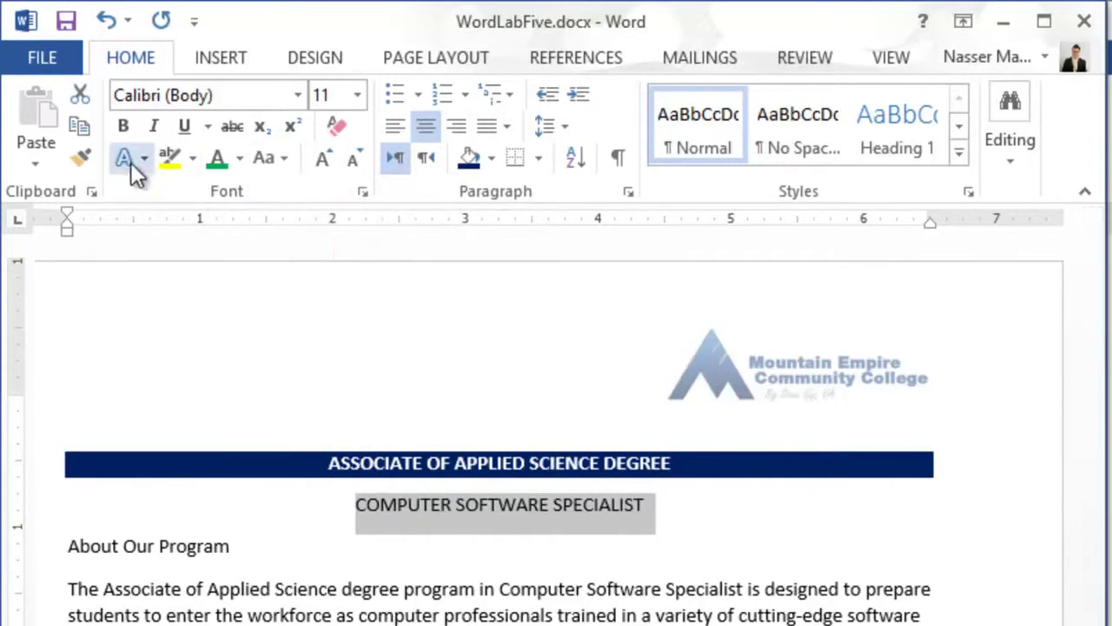
pyautogui.click(123, 129)
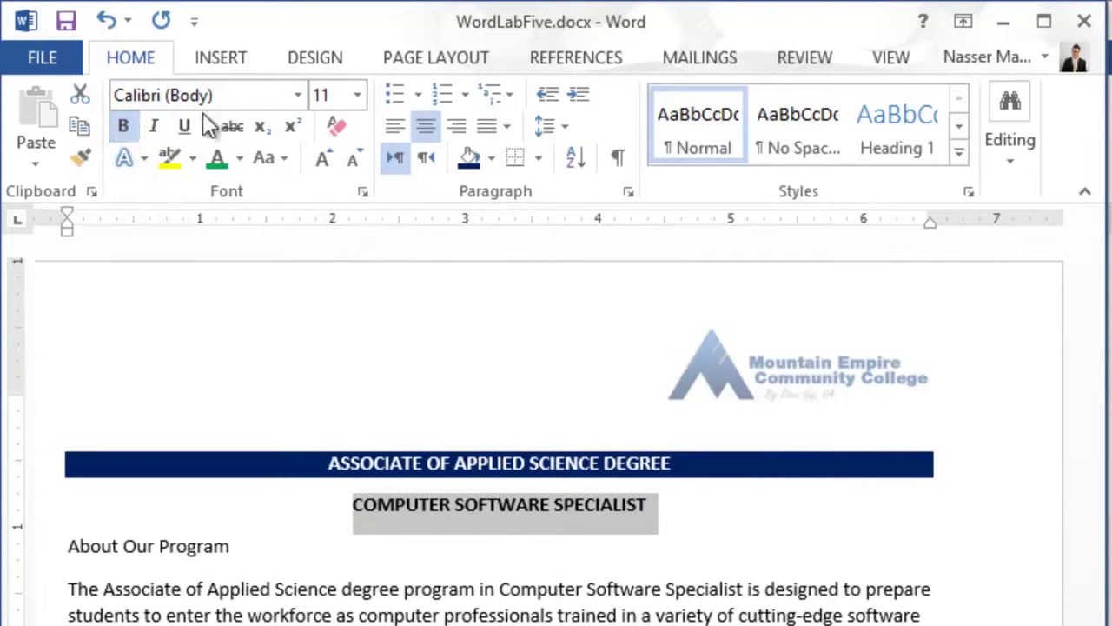
# - Set the second line's font size to 16 and its font to Bell MT
pyautogui.click(357, 95)
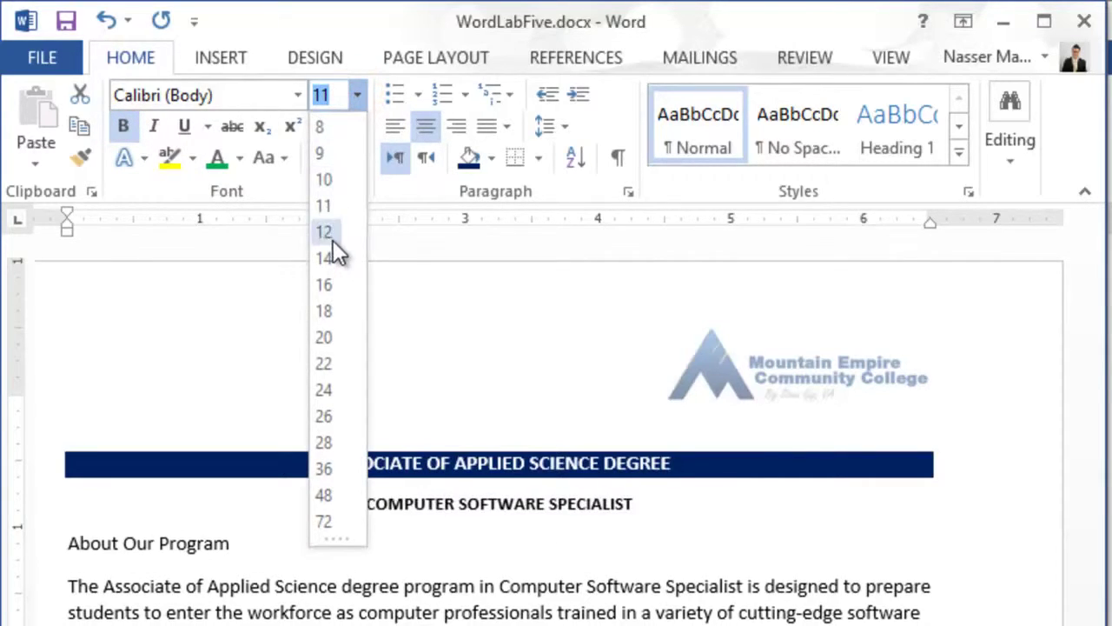
pyautogui.click(326, 284)
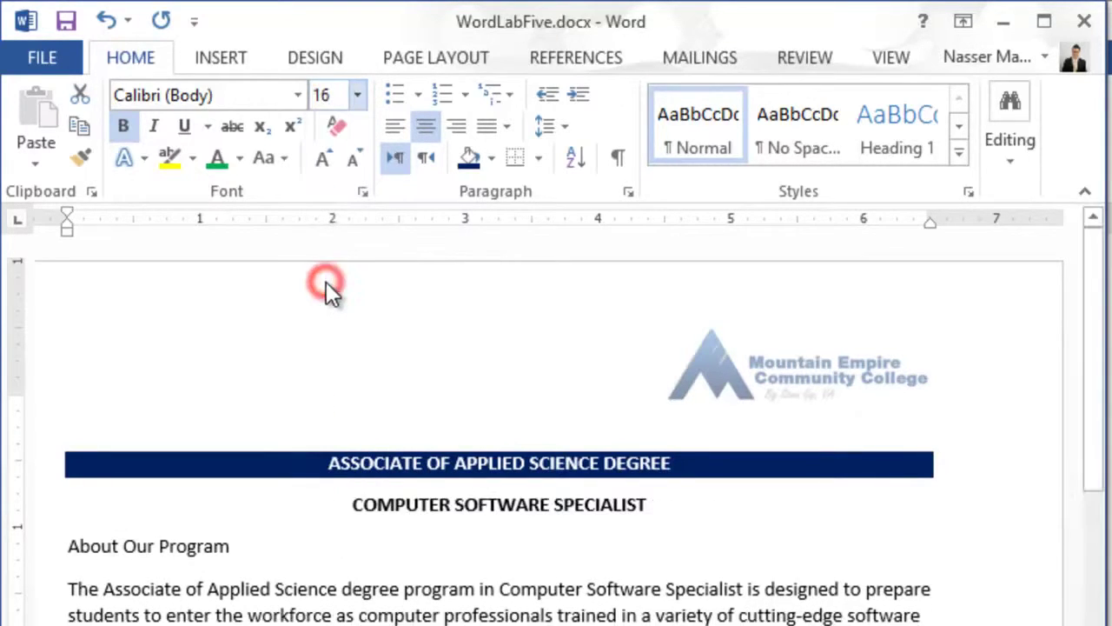
pyautogui.click(252, 95)
pyautogui.write('Bell MT')
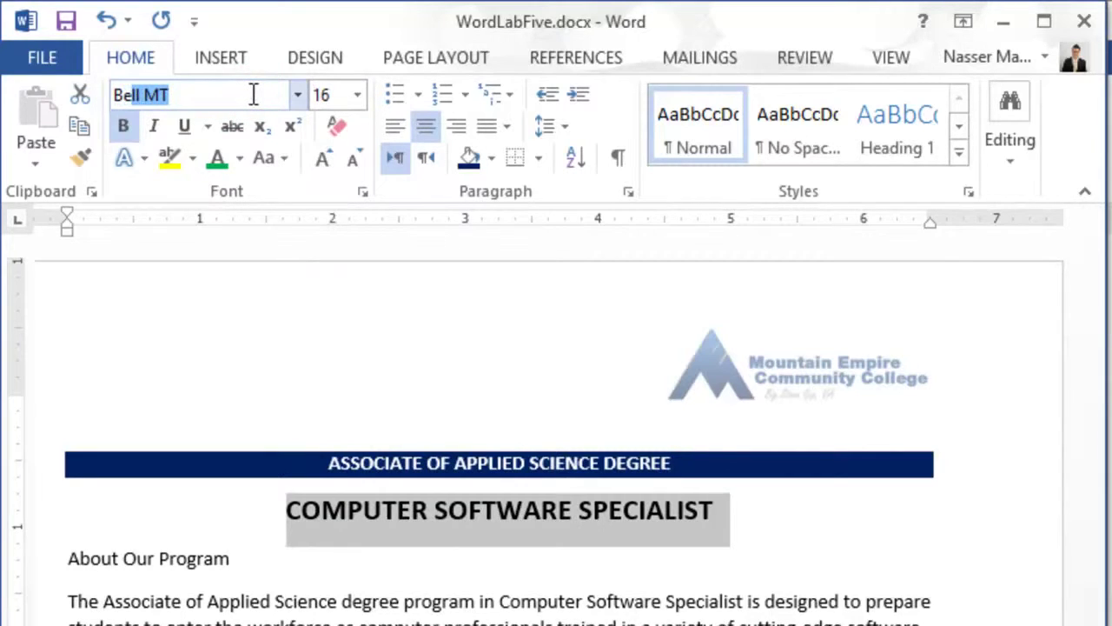
pyautogui.press('Return')
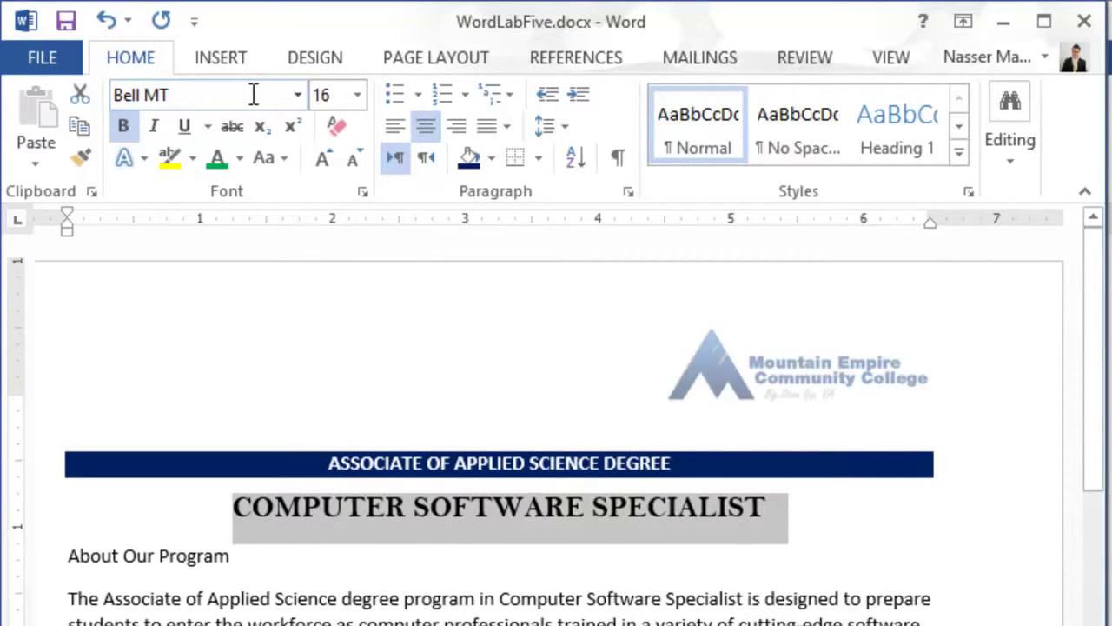
# - Apply the No Spacing style to all remaining text from "About Our Program" to the end of the document
pyautogui.click(655, 593)
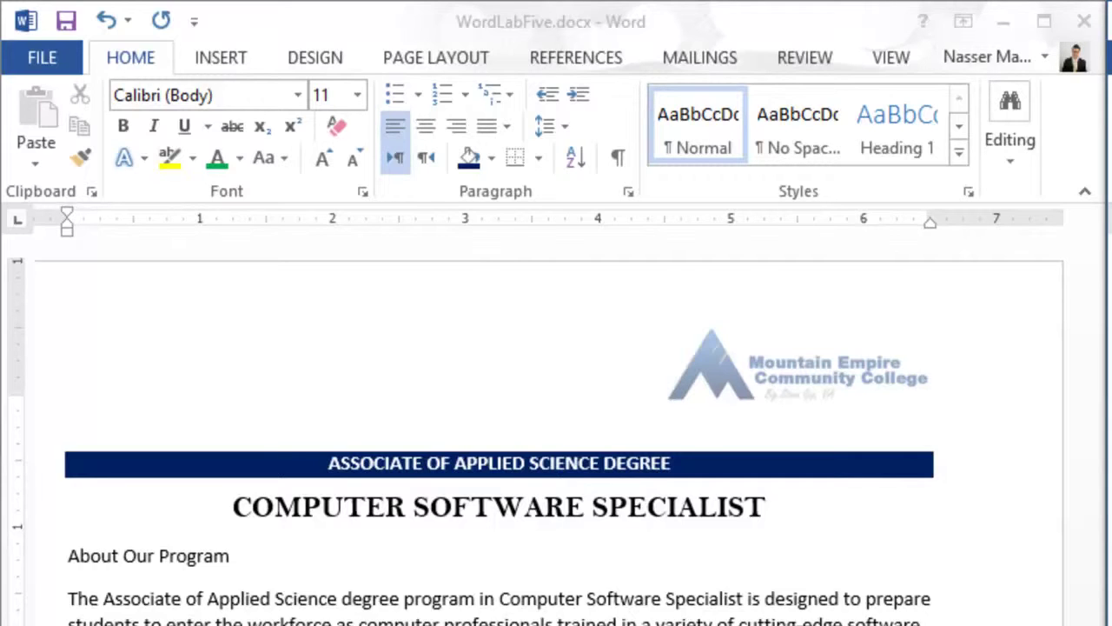
pyautogui.click(69, 556)
pyautogui.moveTo(69, 556); pyautogui.dragTo(86, 624)
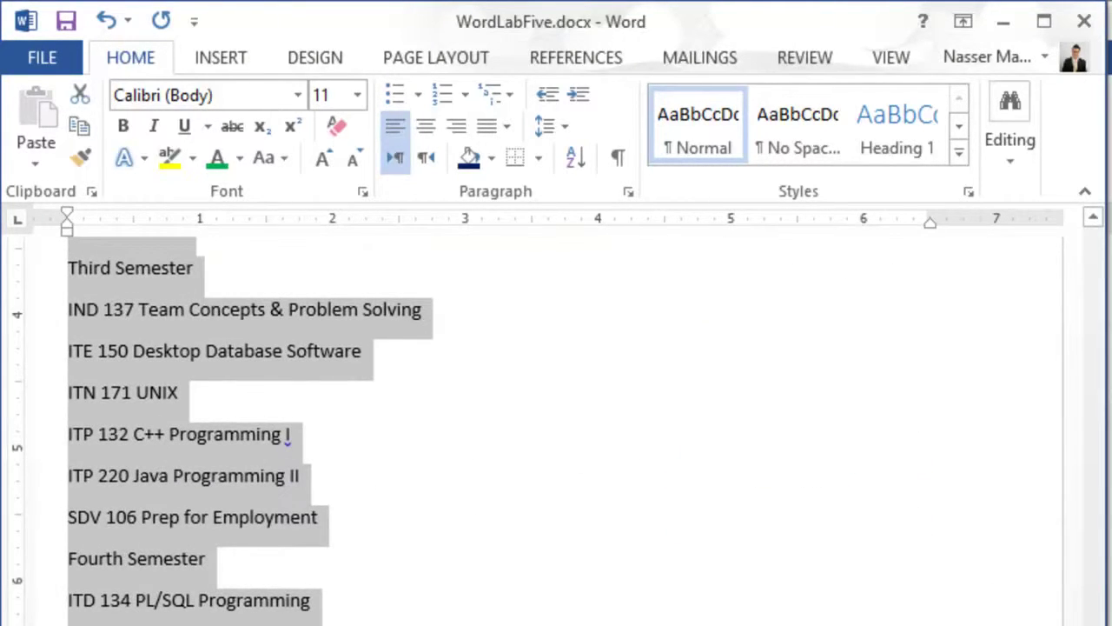
pyautogui.scroll(15, 1068, 427)
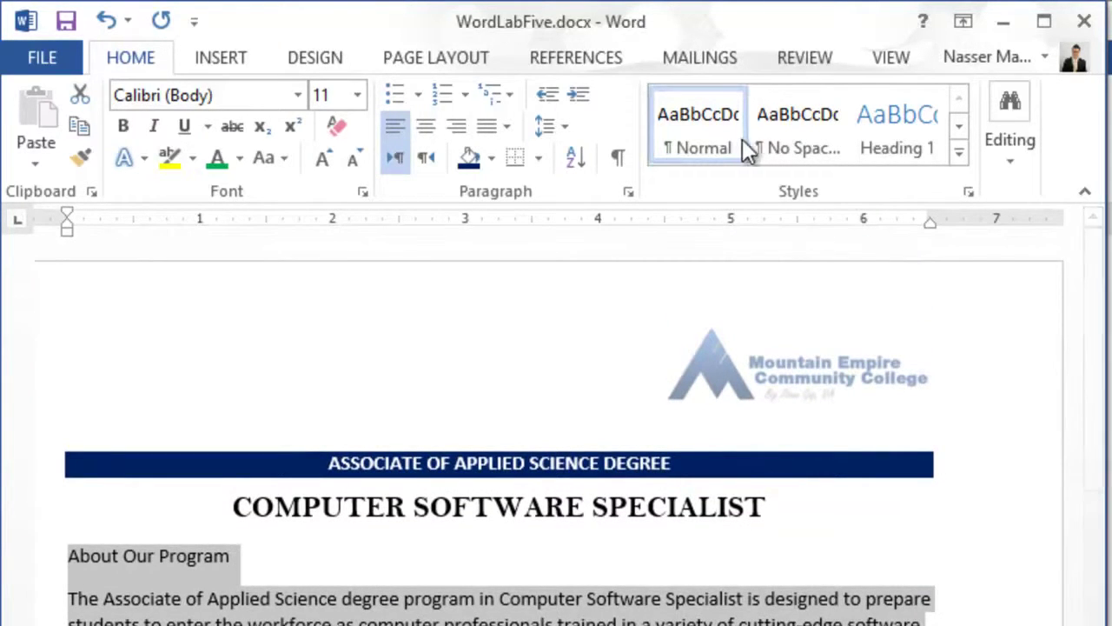
pyautogui.click(805, 133)
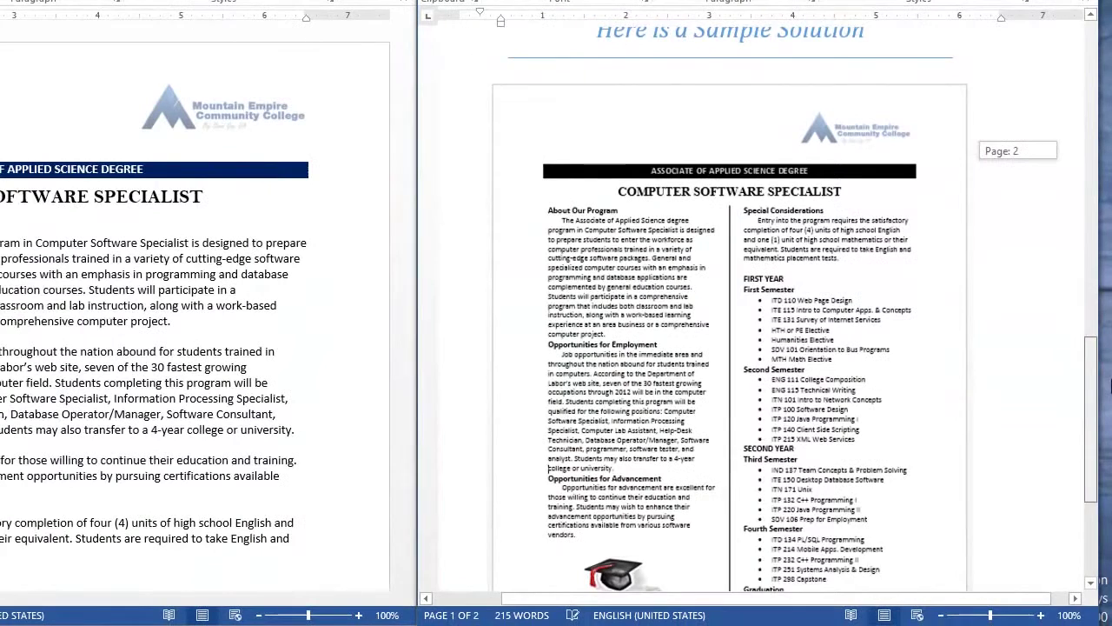
# - Check the heading formatting in the sample solution and make the "About Our Program" heading bold
pyautogui.scroll(-1, 956, 387)
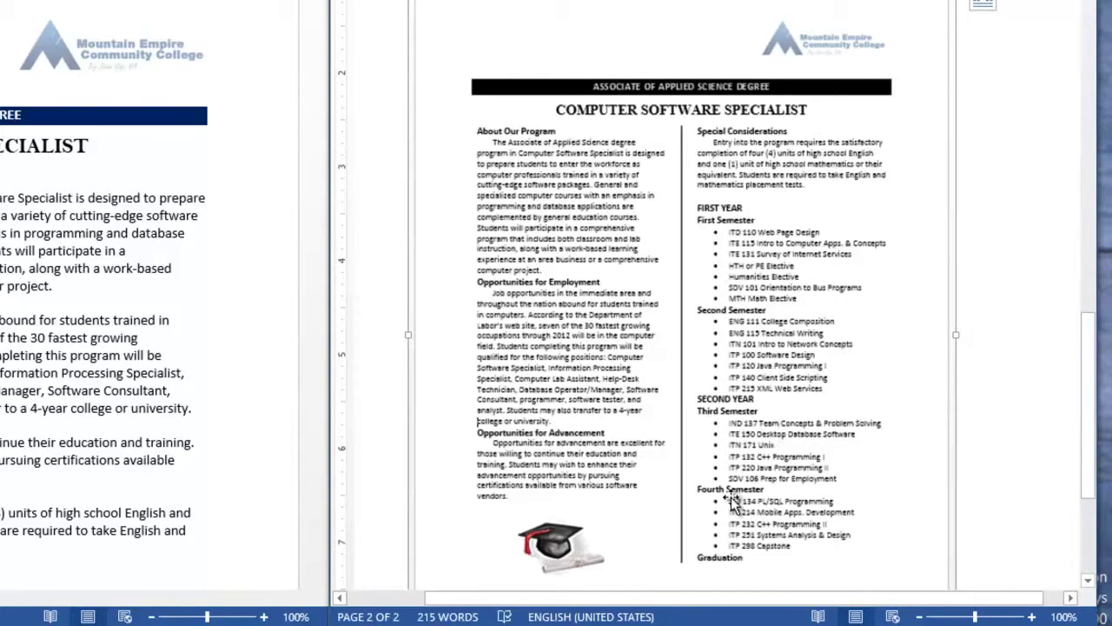
pyautogui.moveTo(1082, 340); pyautogui.dragTo(1082, 365)
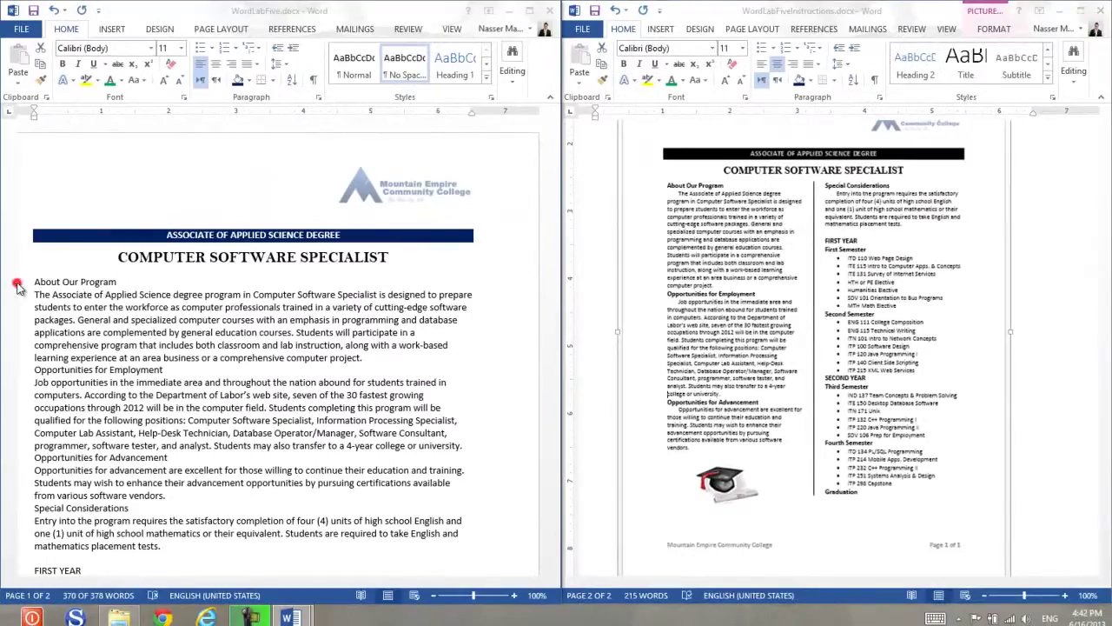
pyautogui.tripleClick(41, 152)
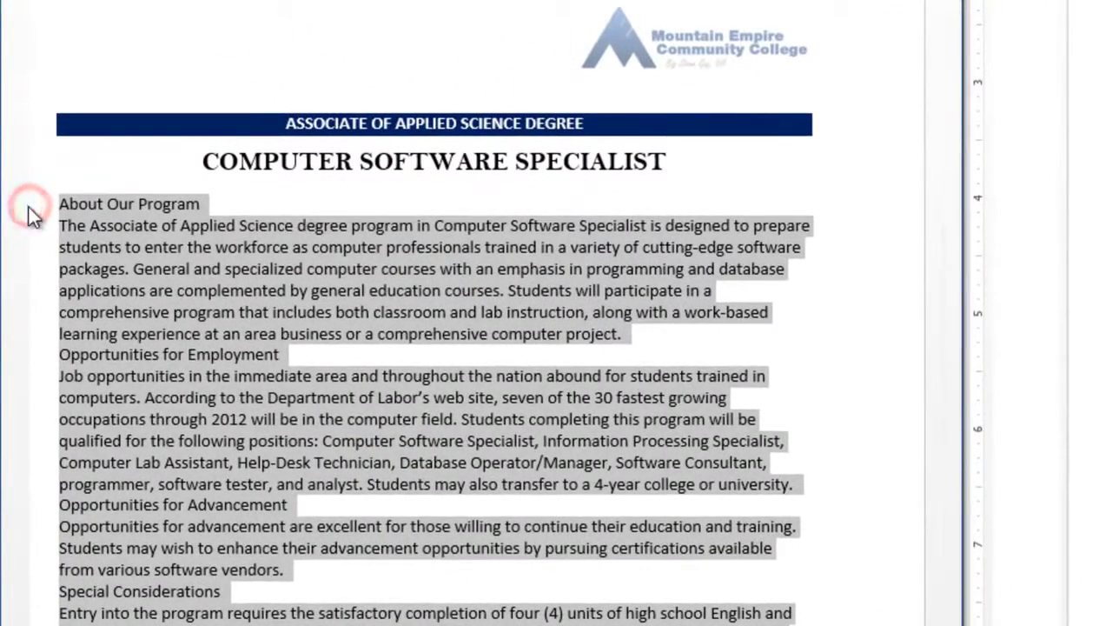
pyautogui.click(86, 209)
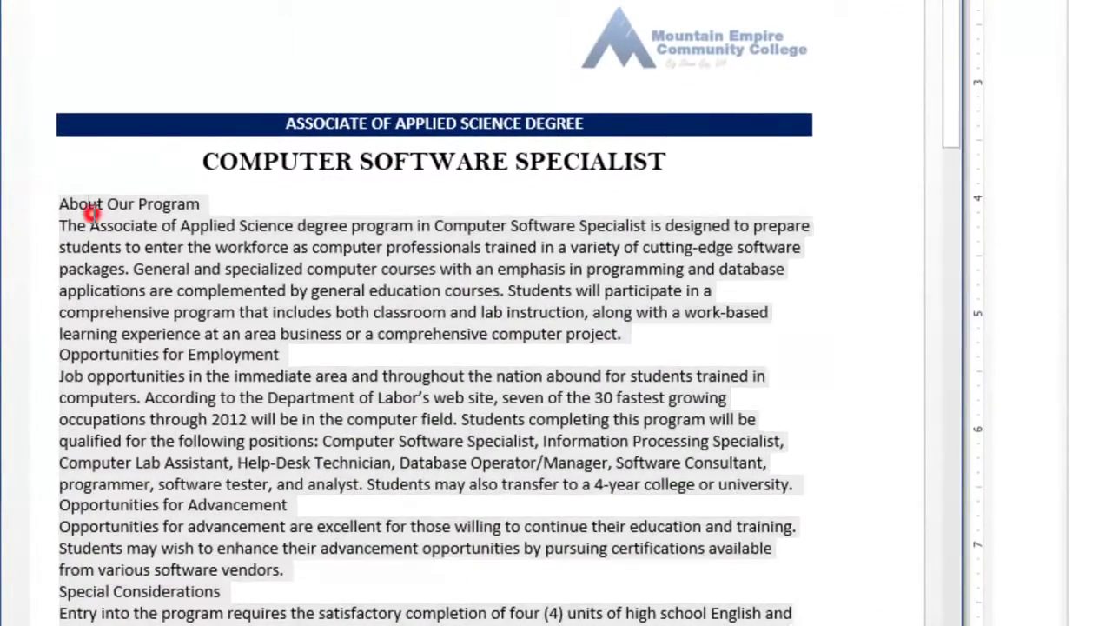
pyautogui.click(35, 214)
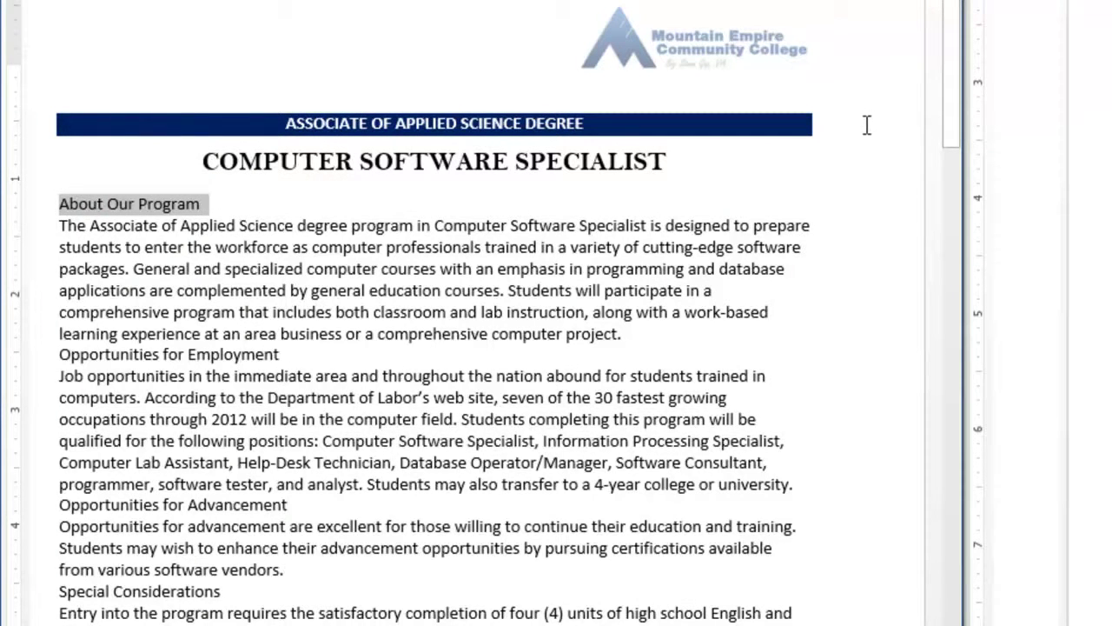
pyautogui.moveTo(953, 87); pyautogui.dragTo(953, 136)
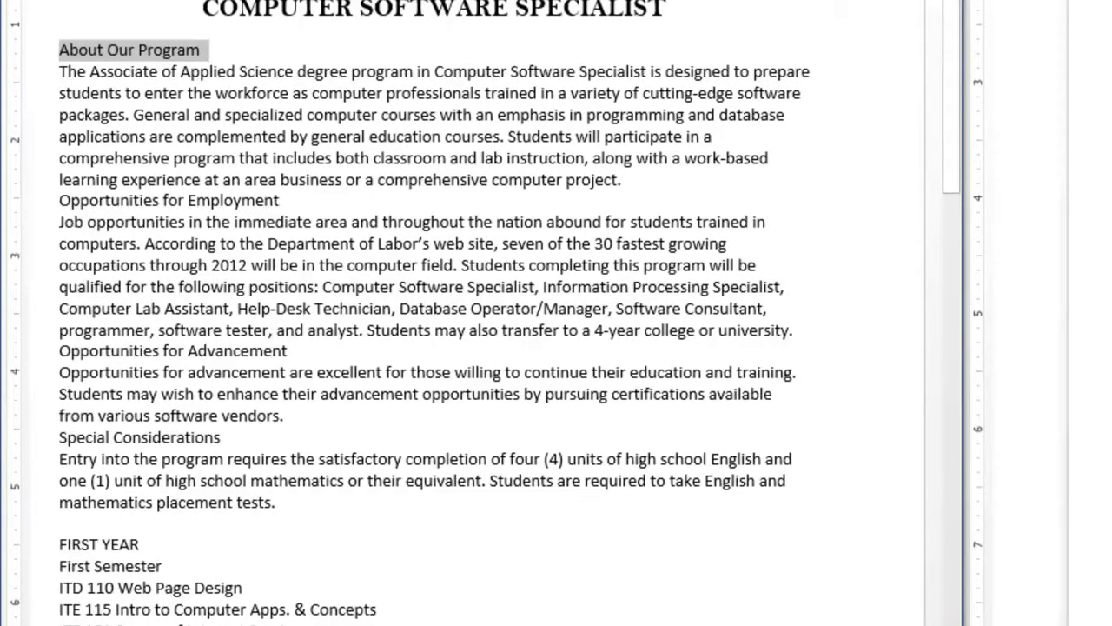
pyautogui.click(126, 130)
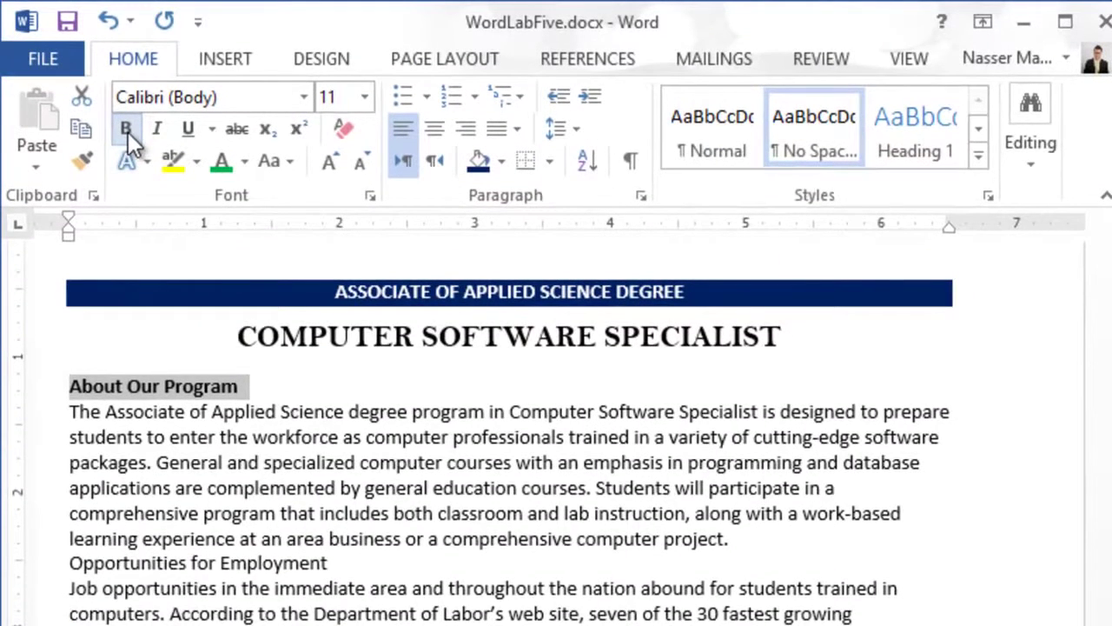
# - Copy the bold heading format with Format Painter onto "Opportunities for Employment", "Opportunities for Advancement" and "Special Considerations"
pyautogui.click(94, 157)
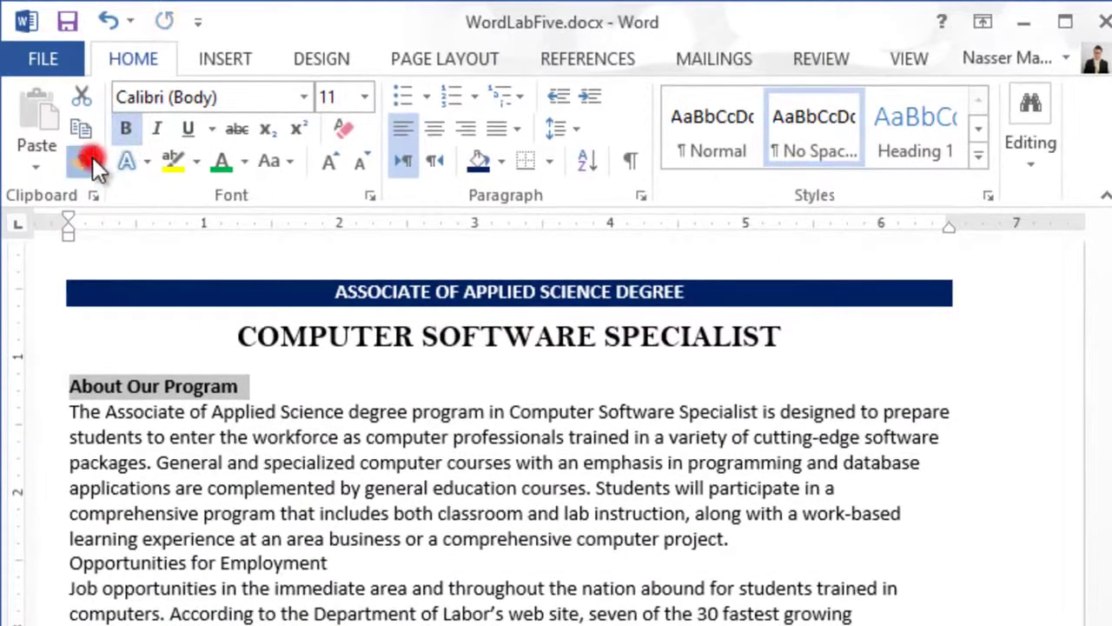
pyautogui.click(40, 569)
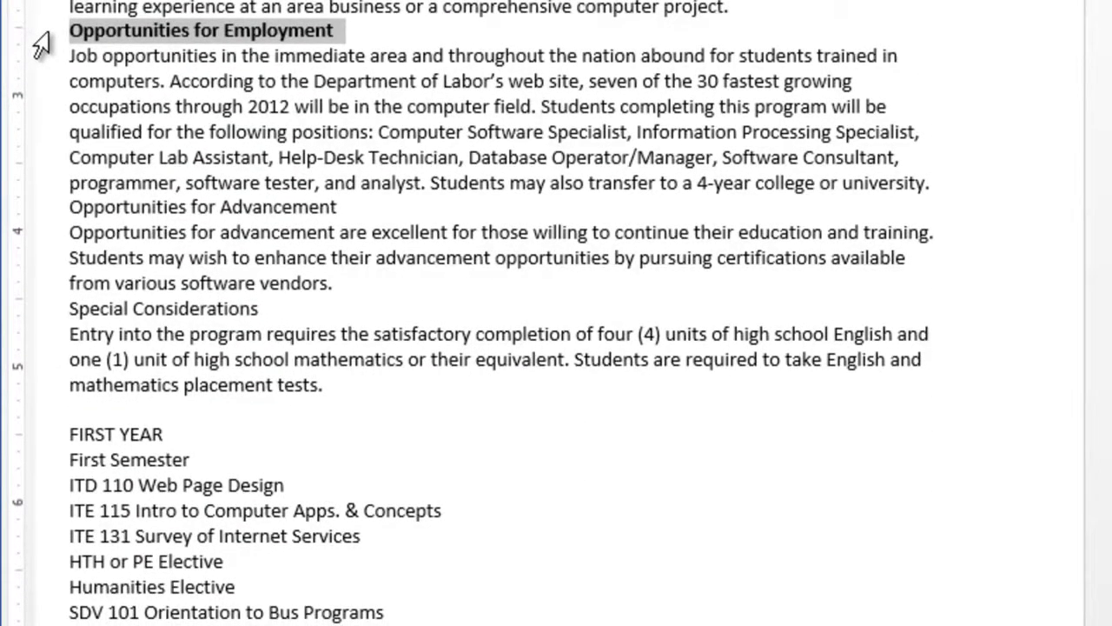
pyautogui.click(46, 209)
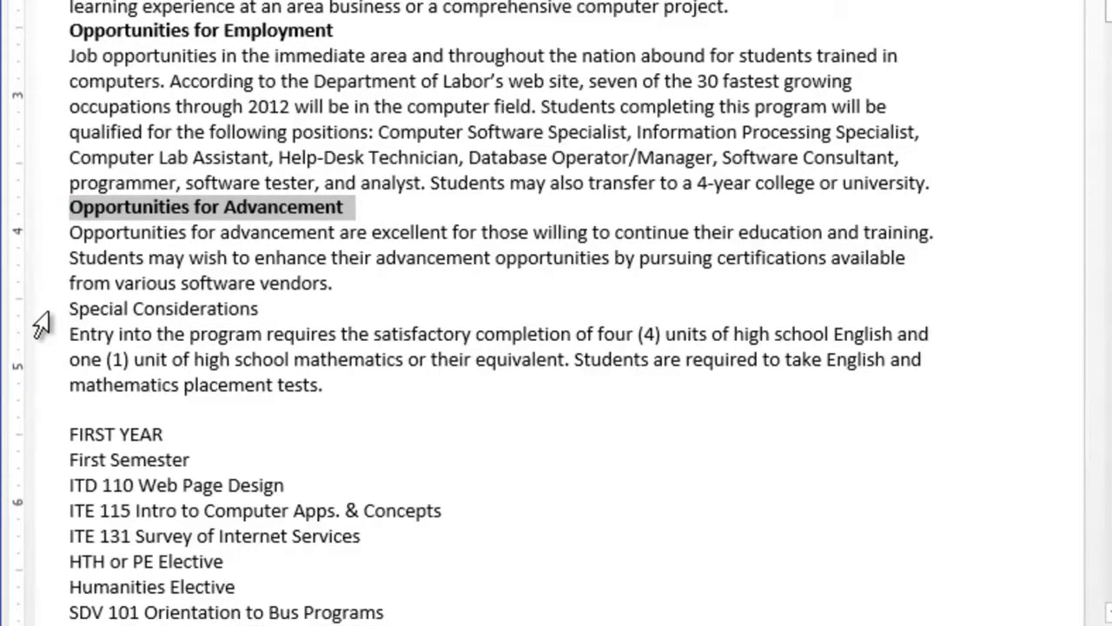
pyautogui.click(43, 318)
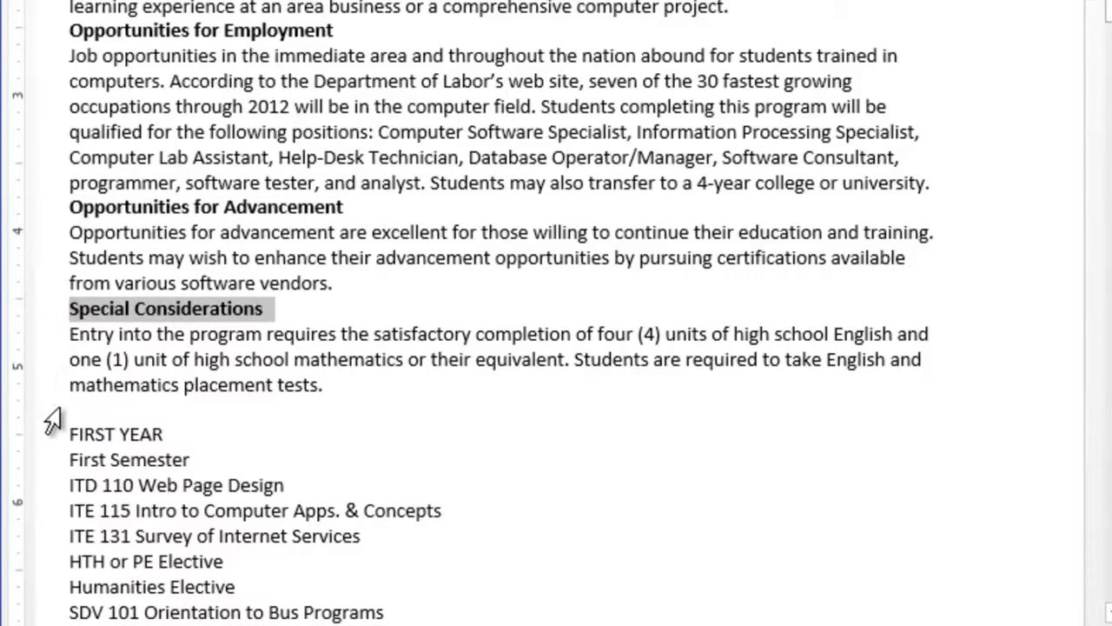
# - Apply the same bold formatting to the "FIRST YEAR", "First Semester" and "Second Semester" headings
pyautogui.moveTo(46, 434); pyautogui.dragTo(42, 464)
pyautogui.hotkey('ctrl', 'b')
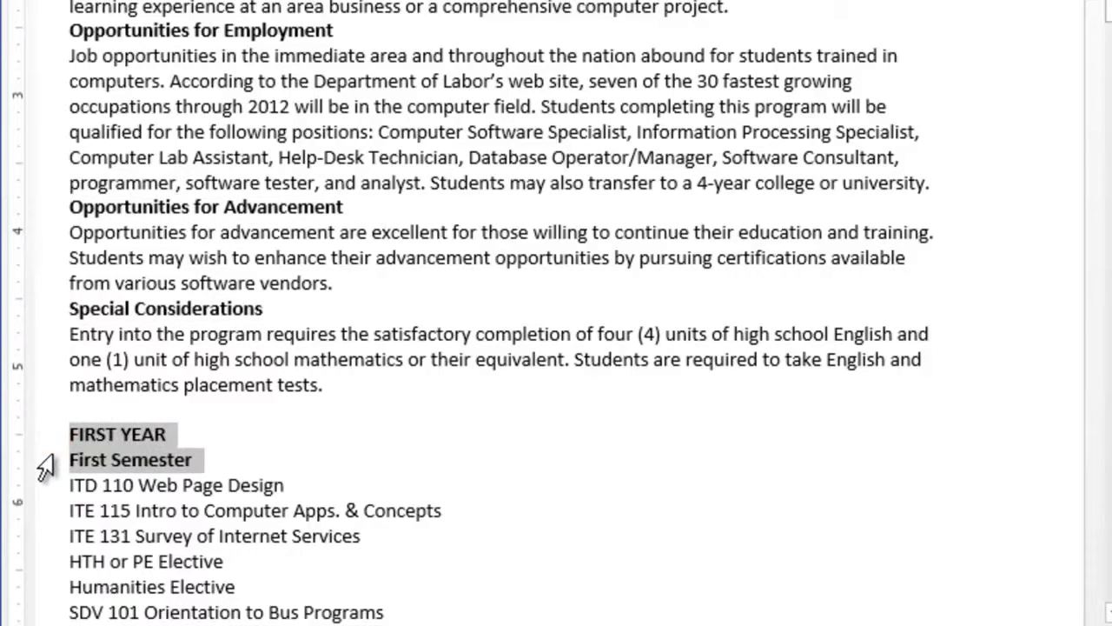
pyautogui.scroll(-4, 1109, 234)
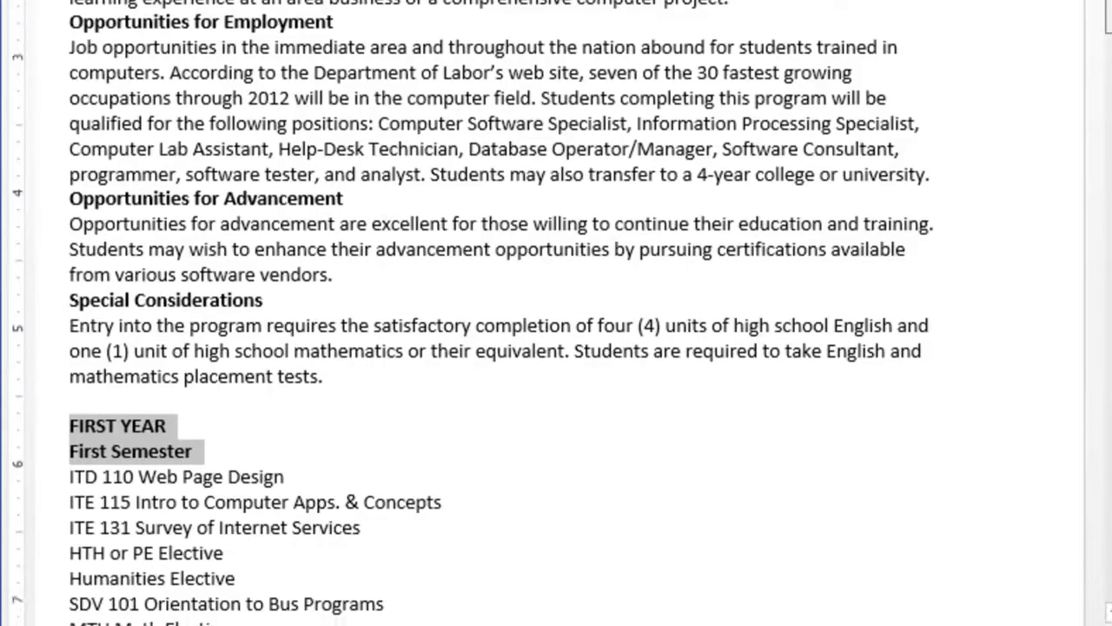
pyautogui.scroll(-2, 556, 296)
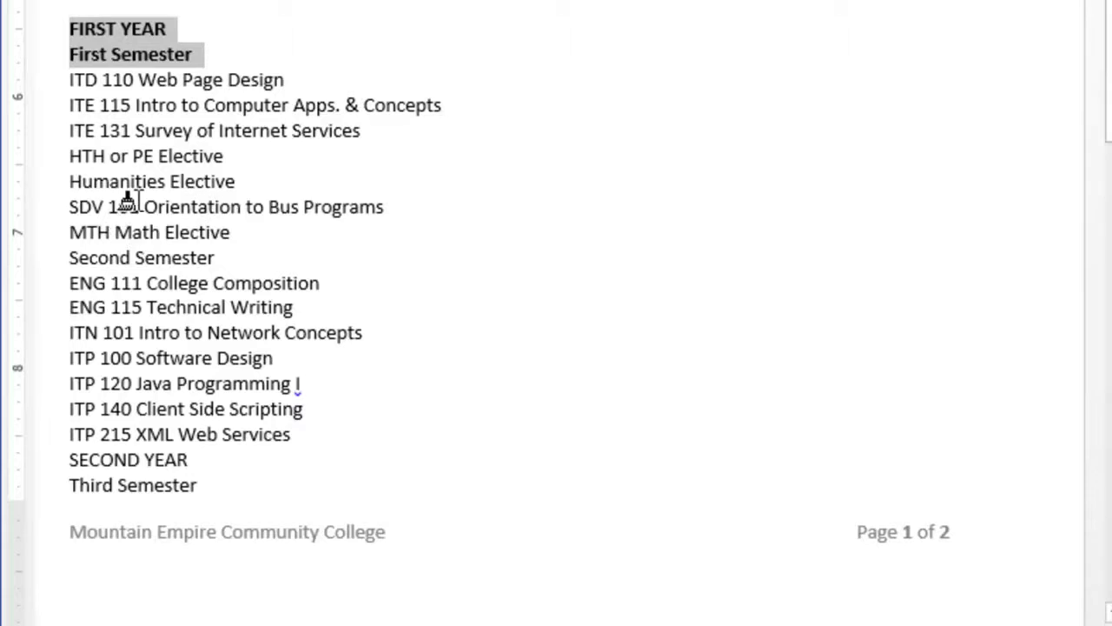
pyautogui.click(30, 265)
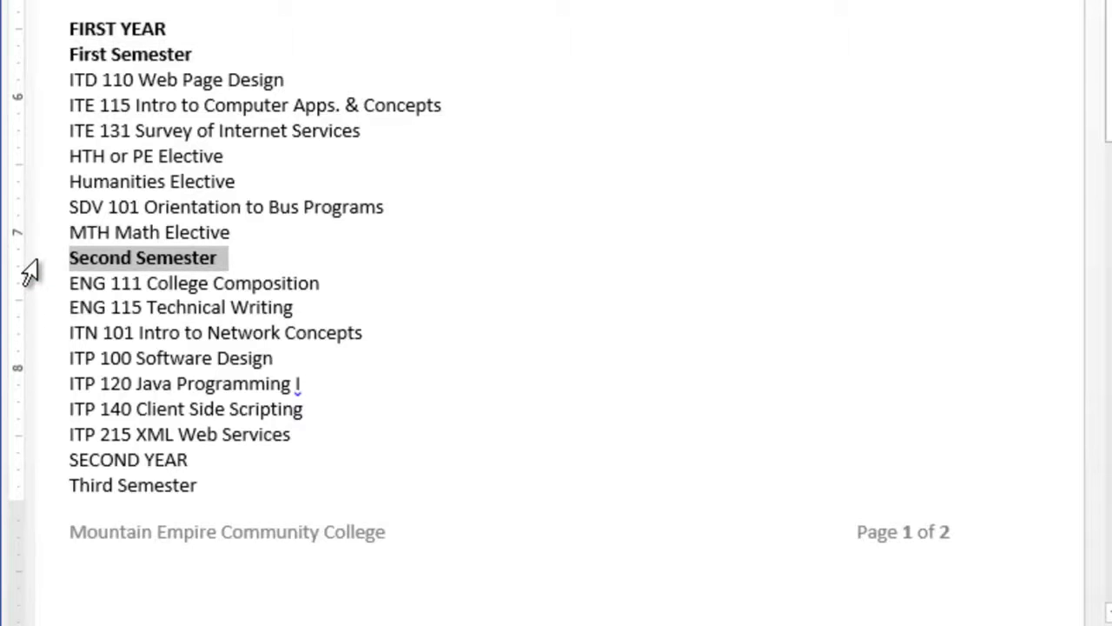
# - Apply the copied bold formatting to the "Graduation", "Fourth Semester", "SECOND YEAR" and "Third Semester" headings
pyautogui.moveTo(1104, 35); pyautogui.dragTo(1106, 42)
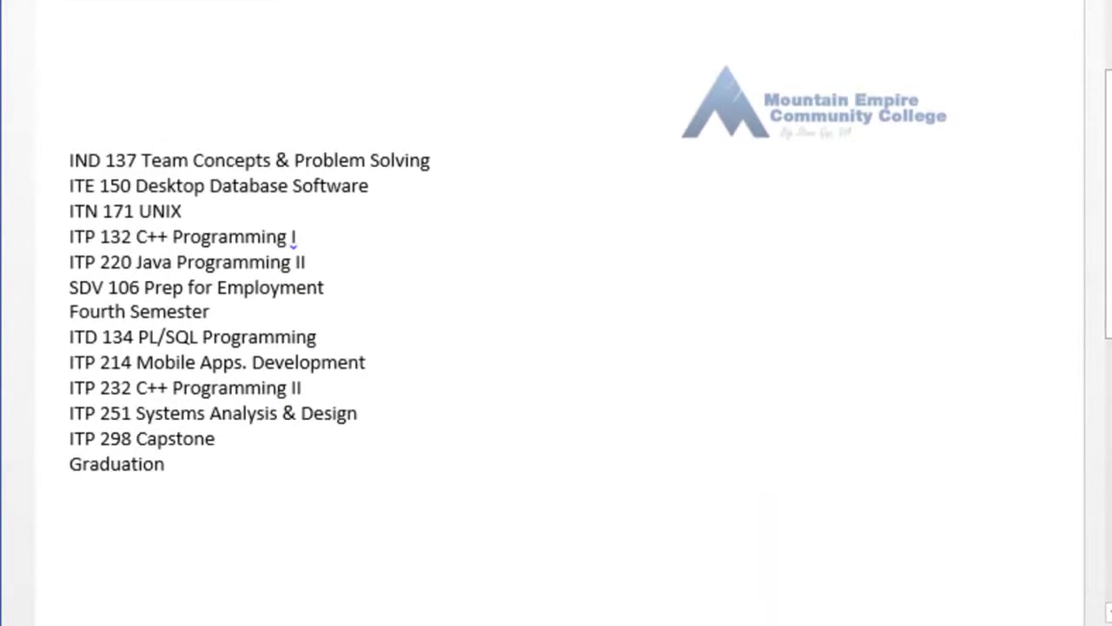
pyautogui.click(33, 474)
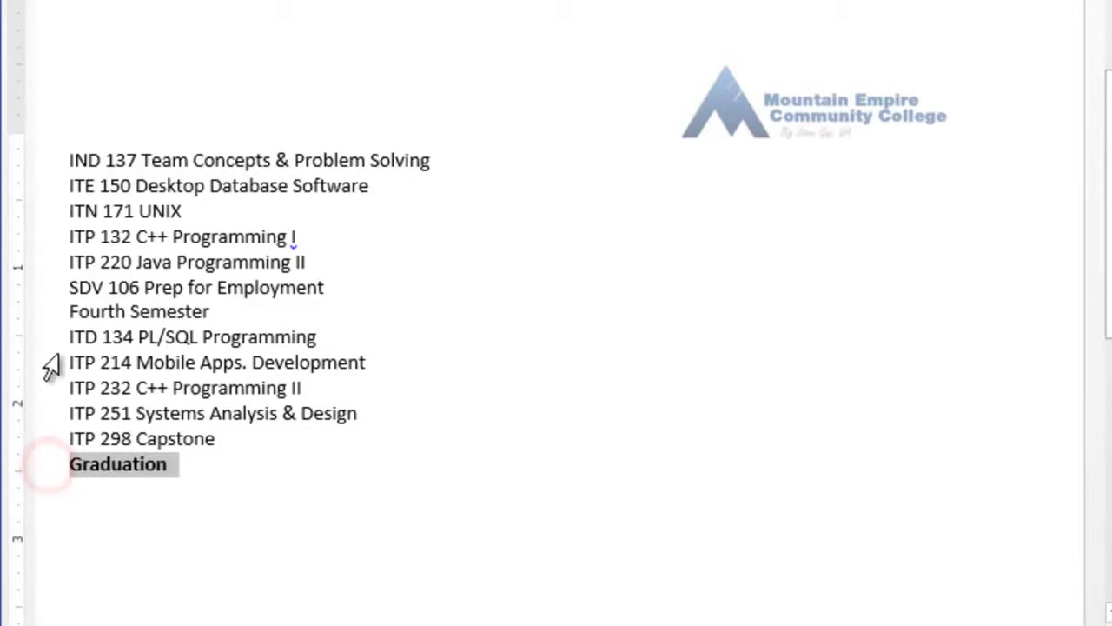
pyautogui.click(50, 313)
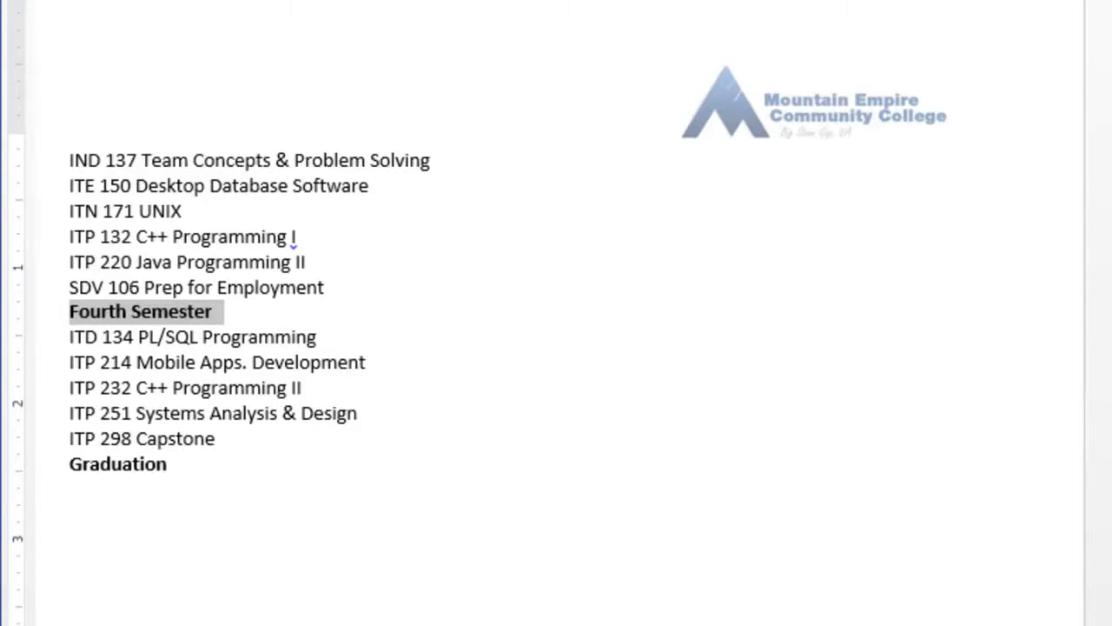
pyautogui.press('Left')
pyautogui.scroll(1, 556, 347)
pyautogui.scroll(4, 42, 104)
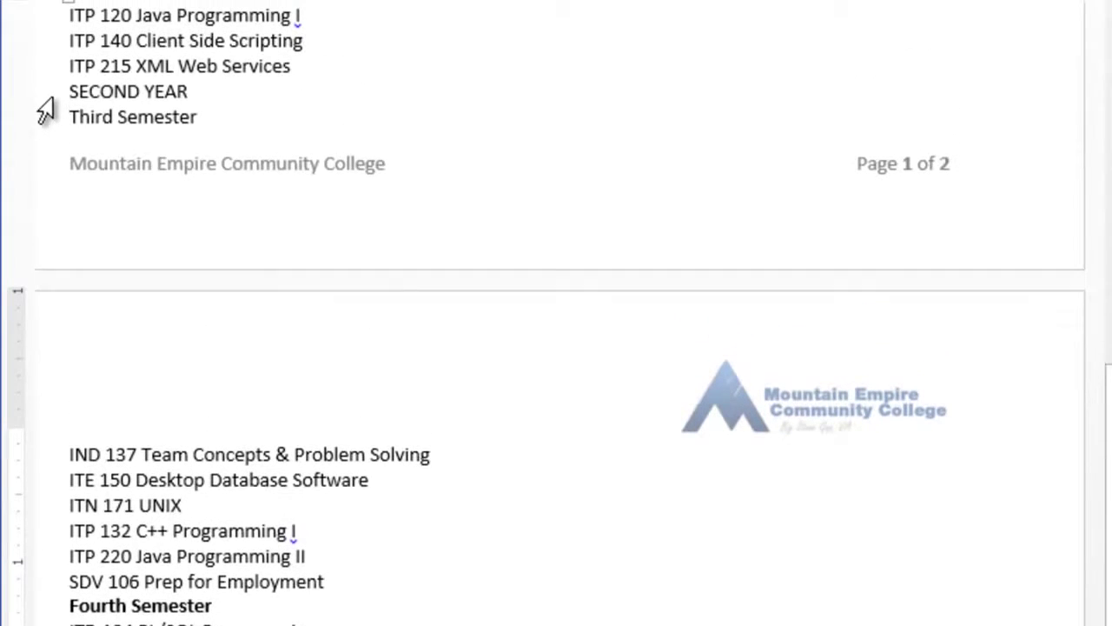
pyautogui.moveTo(43, 132); pyautogui.dragTo(47, 126)
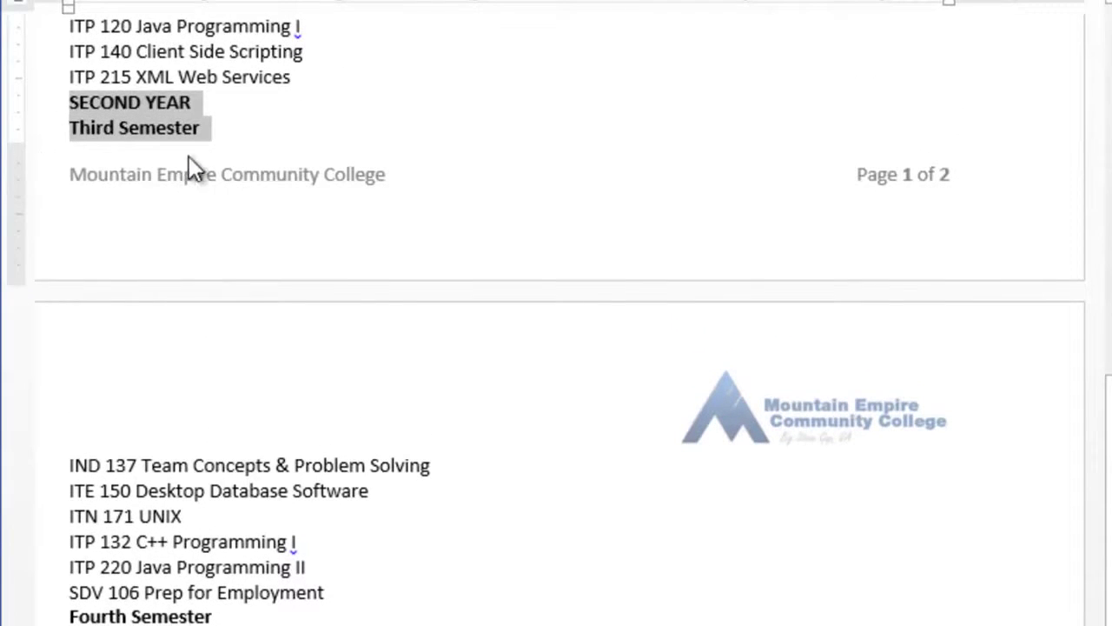
# - Check the layout in the sample solution and arrange all text from "About Our Program" to the end in two columns
pyautogui.moveTo(1107, 461); pyautogui.dragTo(754, 167)
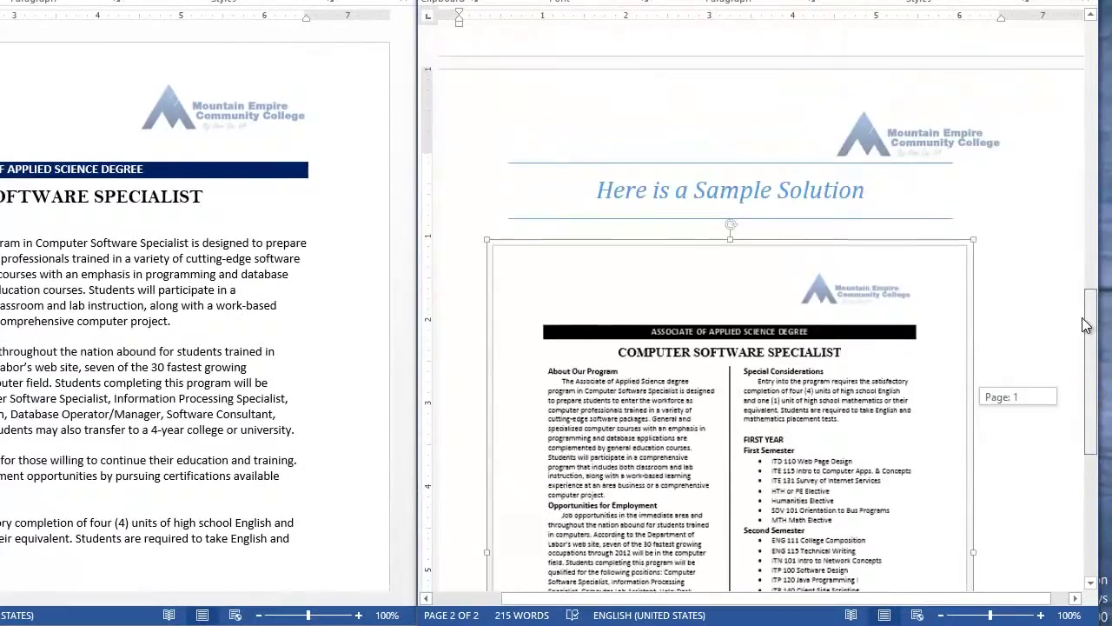
pyautogui.moveTo(1086, 324); pyautogui.dragTo(1070, 217)
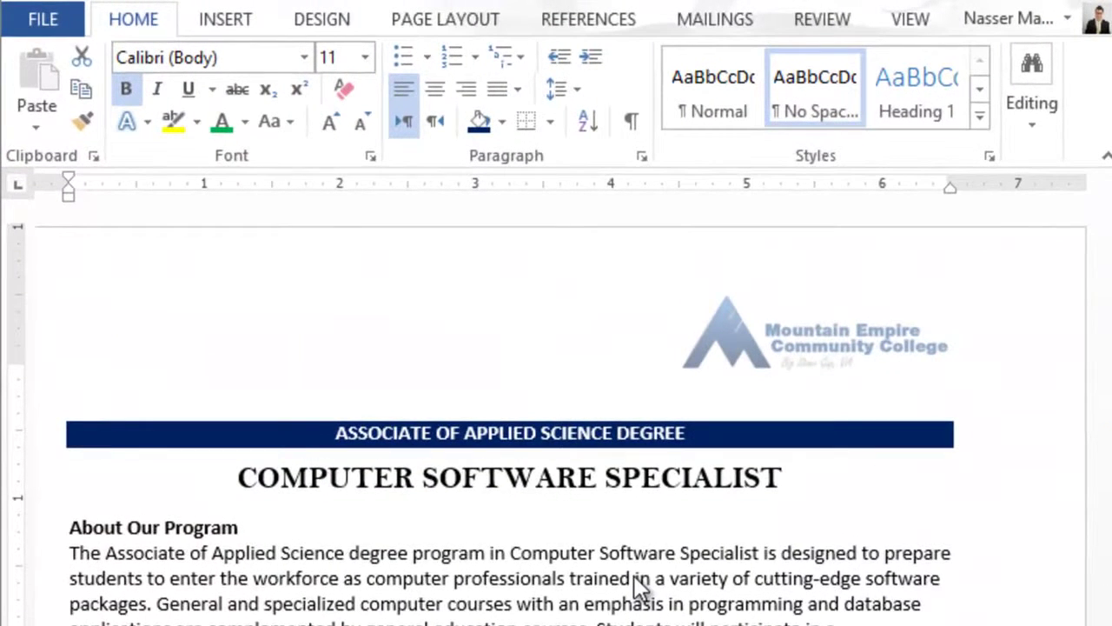
pyautogui.click(85, 528)
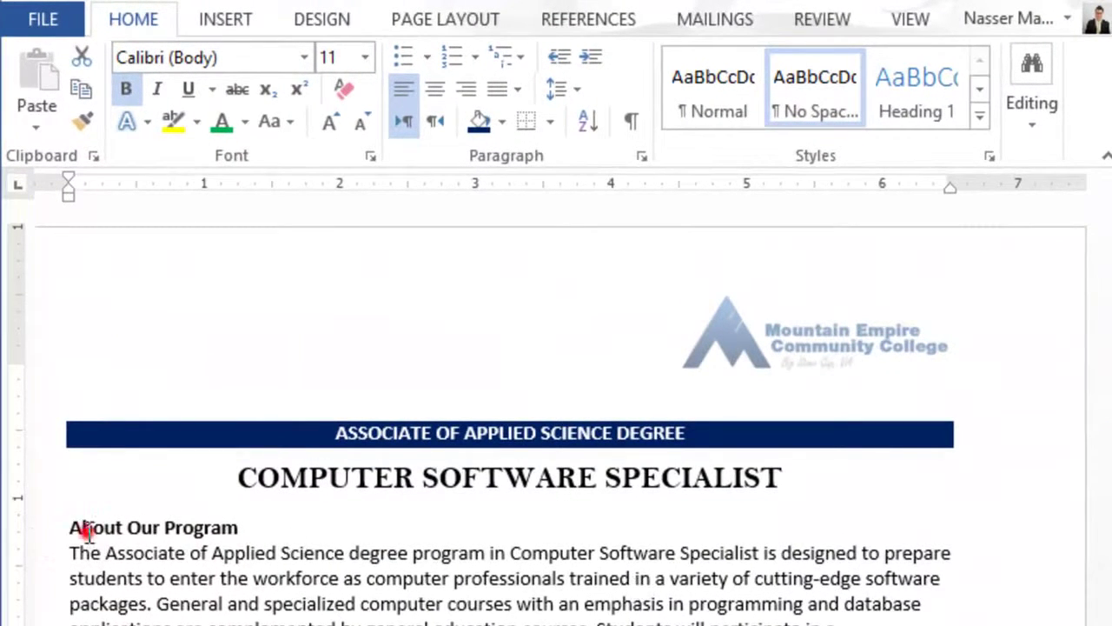
pyautogui.moveTo(72, 526); pyautogui.dragTo(841, 622)
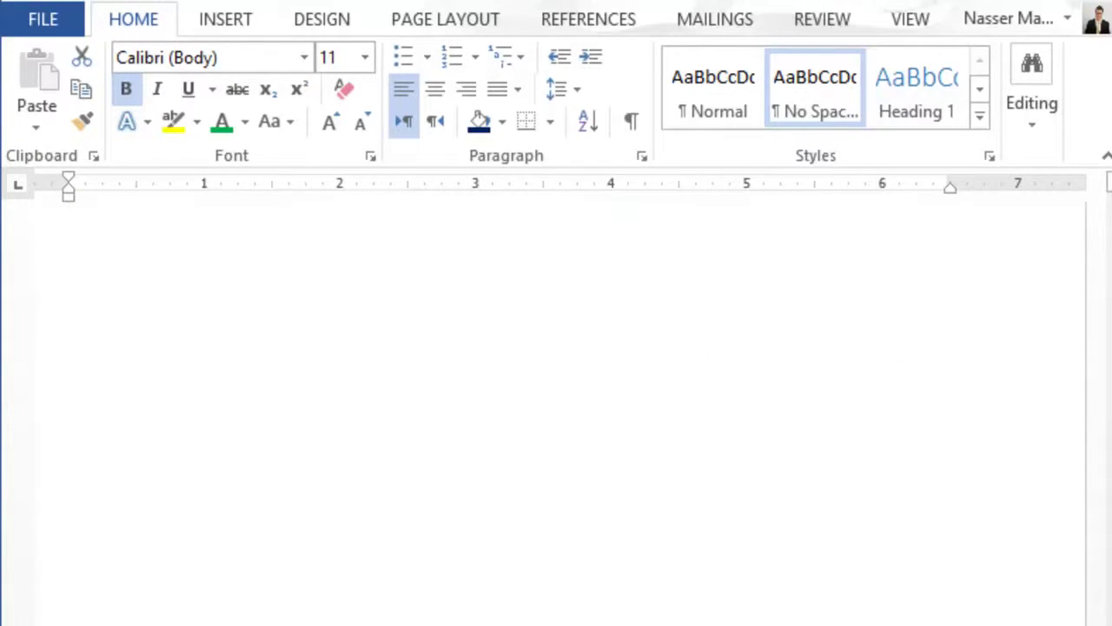
pyautogui.click(443, 24)
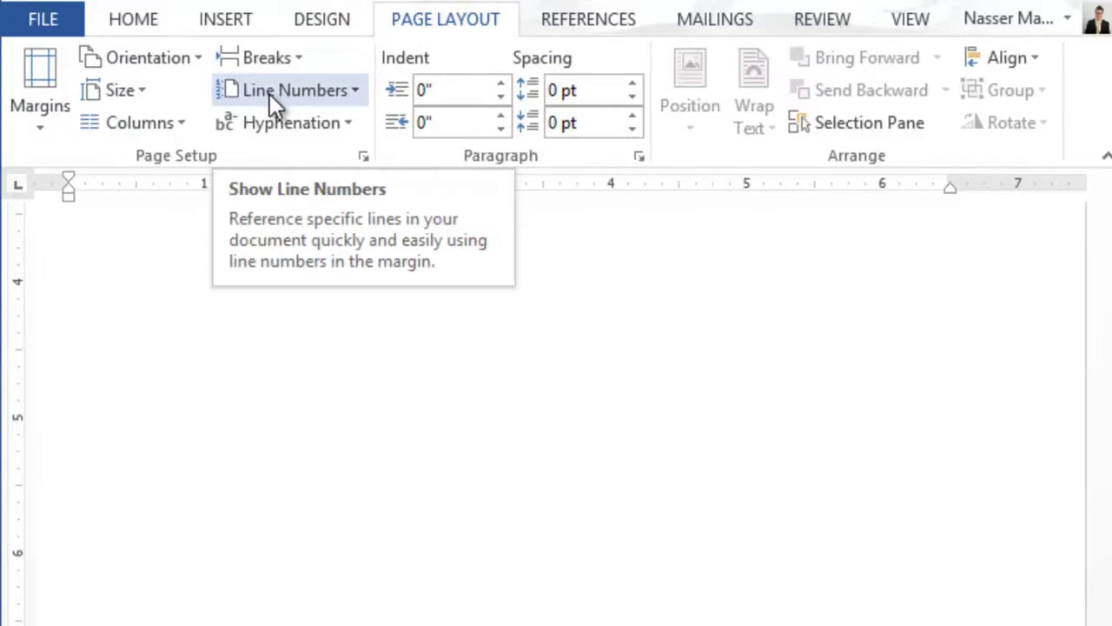
pyautogui.click(186, 124)
pyautogui.click(170, 219)
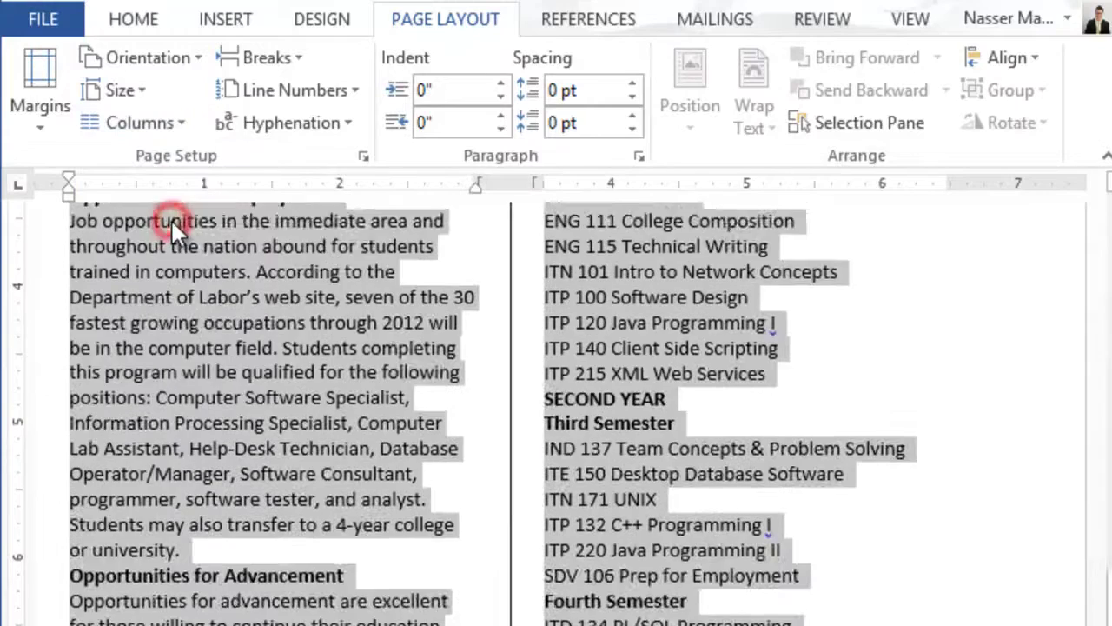
# - Turn on the line between the two columns for the text below the "COMPUTER SOFTWARE SPECIALIST" title
pyautogui.moveTo(1096, 599); pyautogui.dragTo(1096, 350)
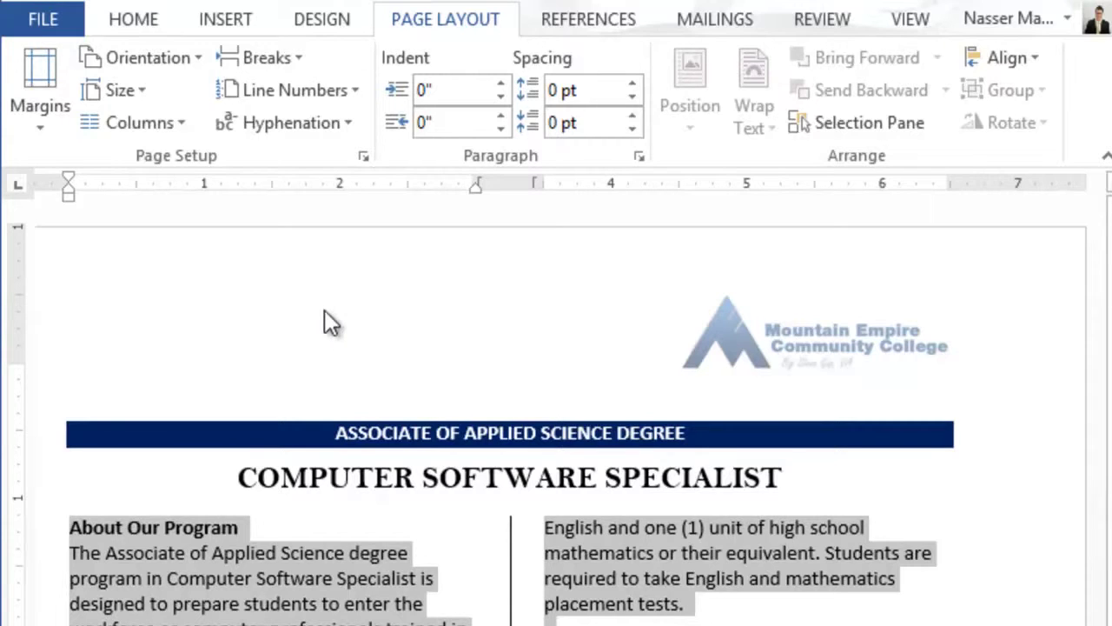
pyautogui.click(178, 124)
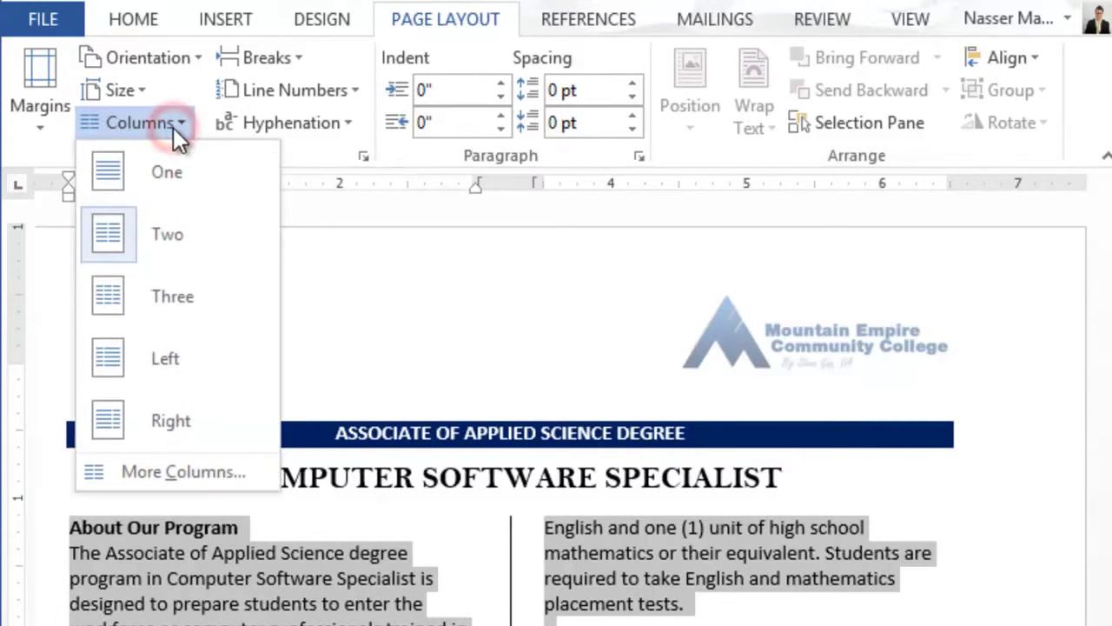
pyautogui.click(173, 471)
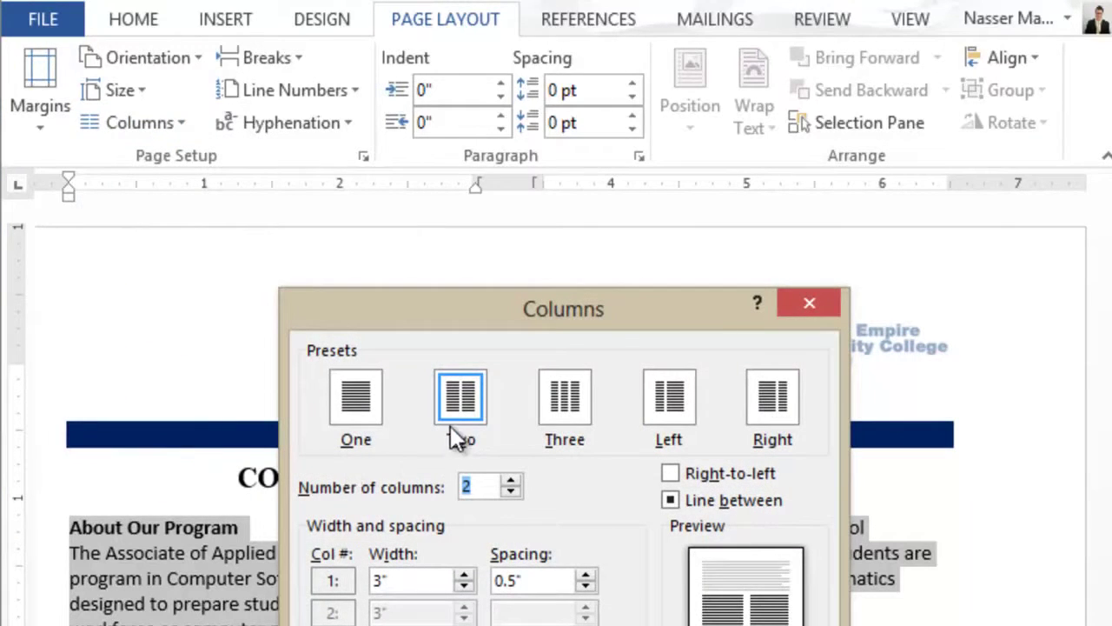
pyautogui.click(671, 499)
pyautogui.press('Return')
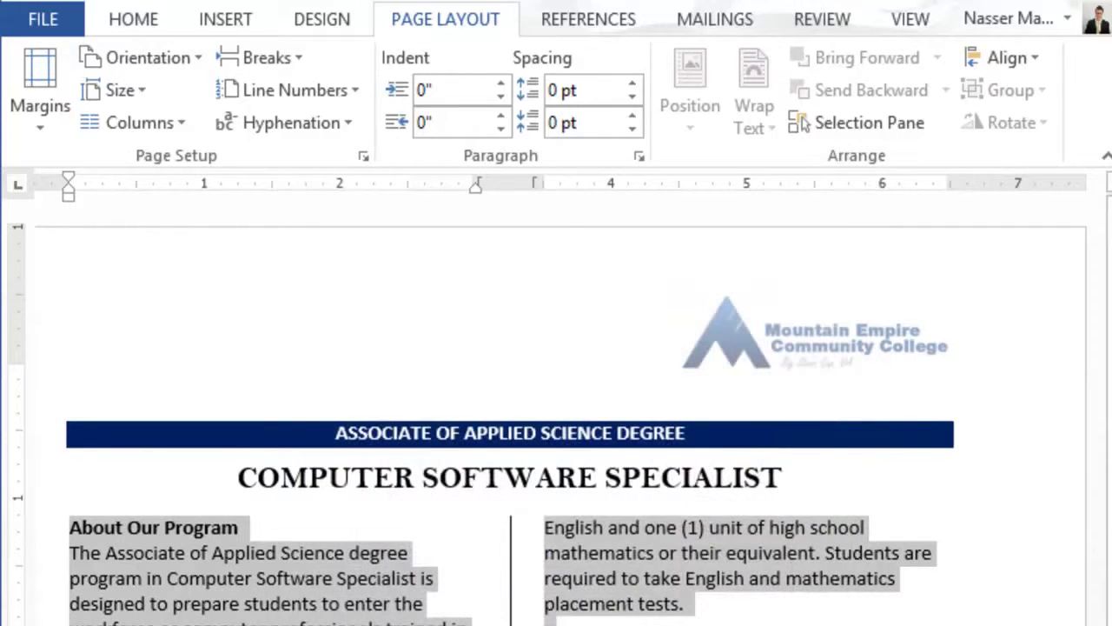
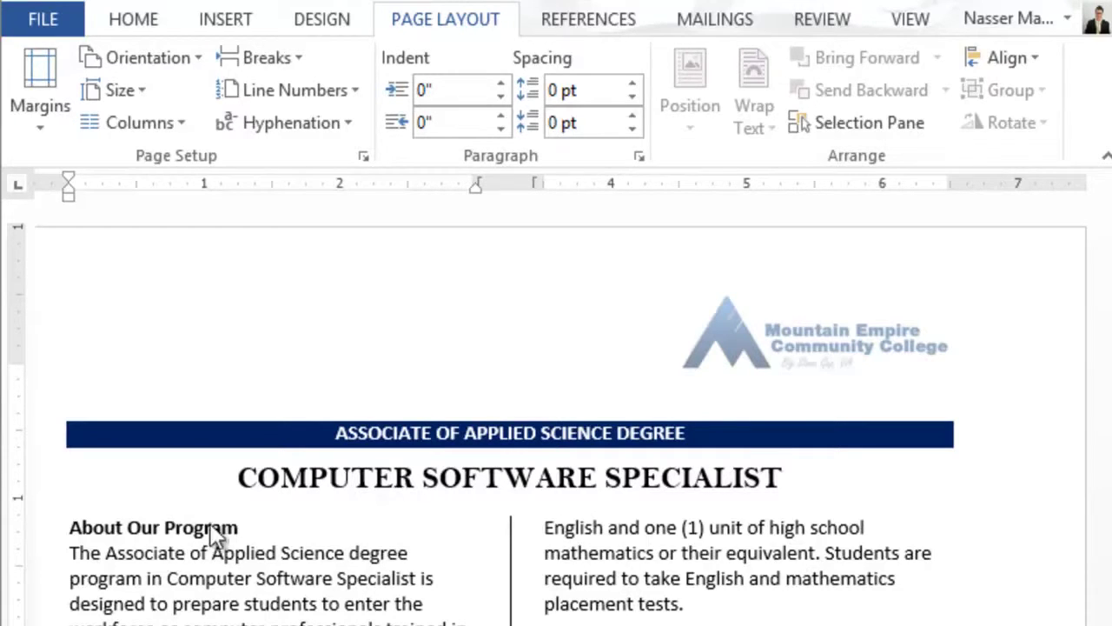
# - Check the line spacing of all the text in the two columns, from "About Our Program" onward
pyautogui.click(69, 526)
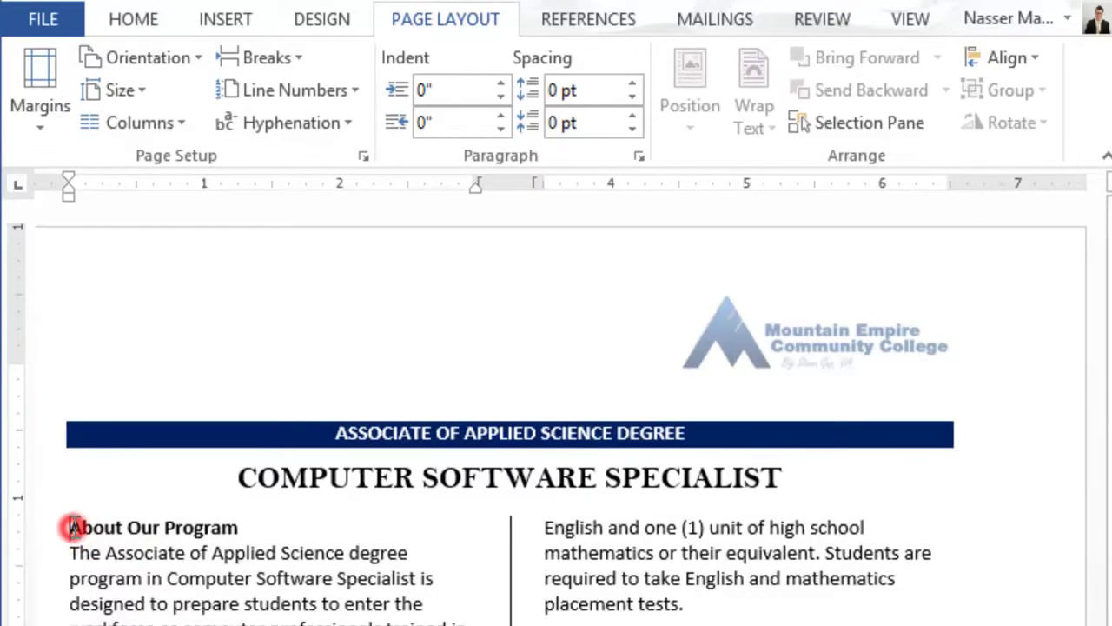
pyautogui.moveTo(70, 527); pyautogui.dragTo(556, 624)
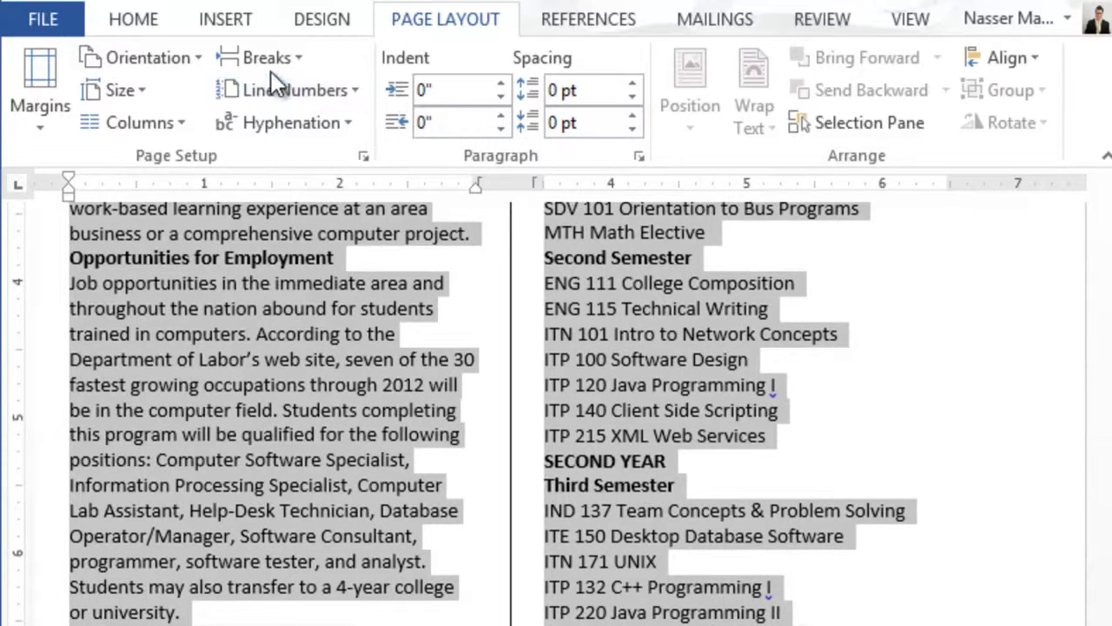
pyautogui.click(159, 22)
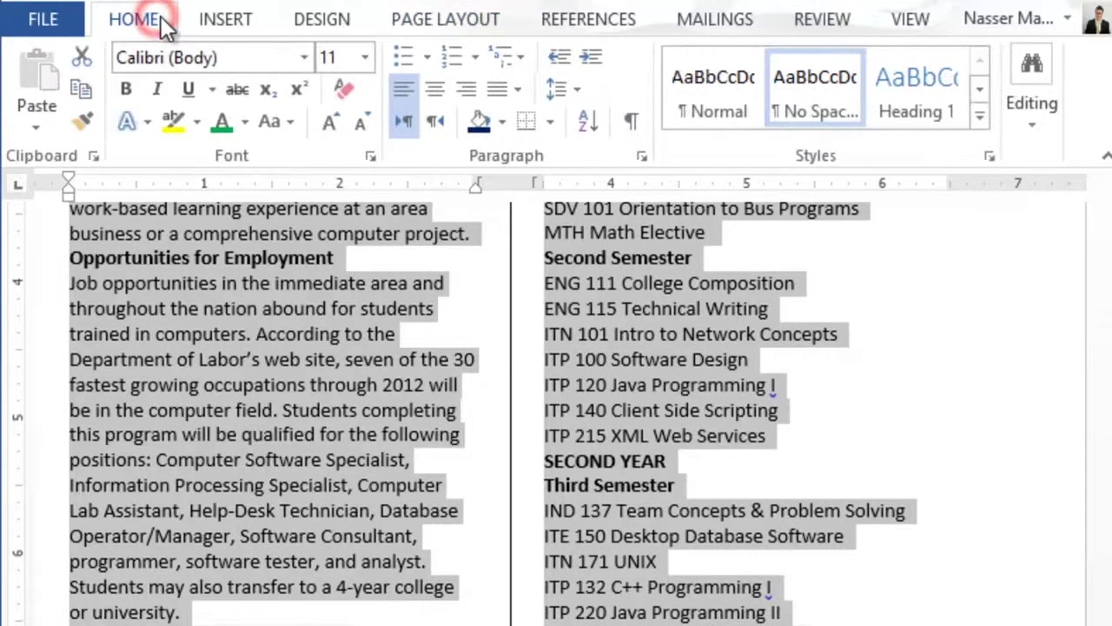
pyautogui.click(579, 97)
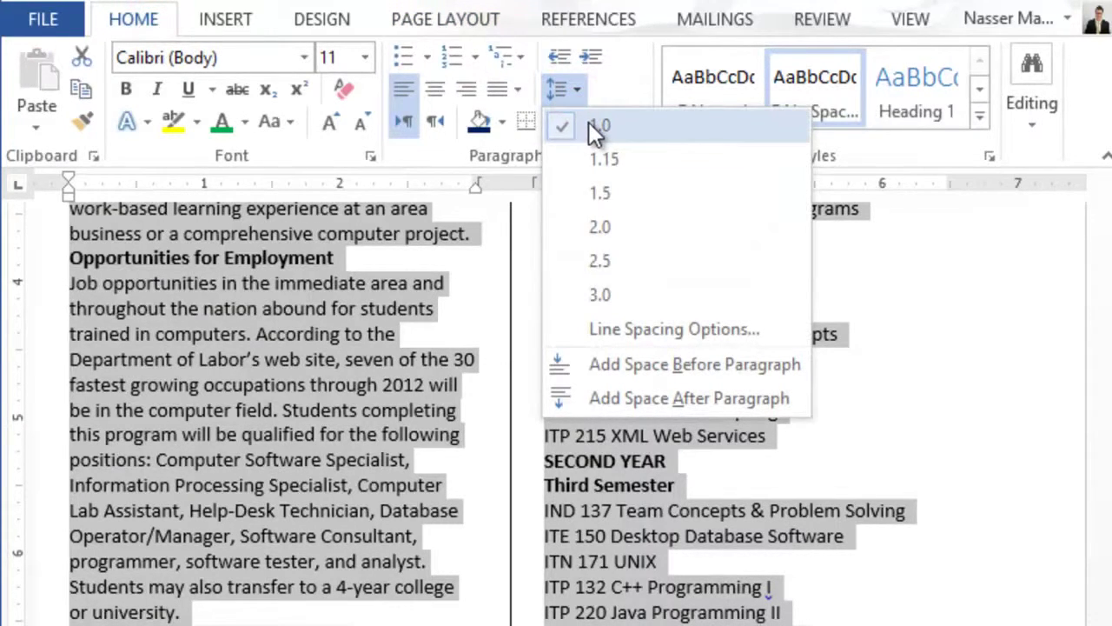
pyautogui.press('Escape')
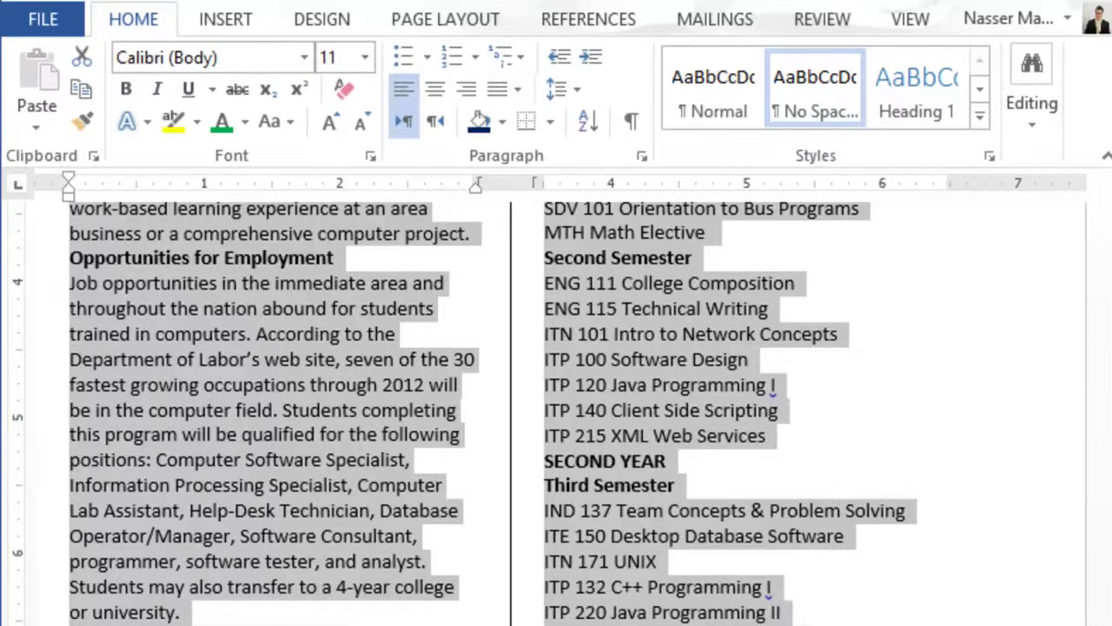
pyautogui.press('Left')
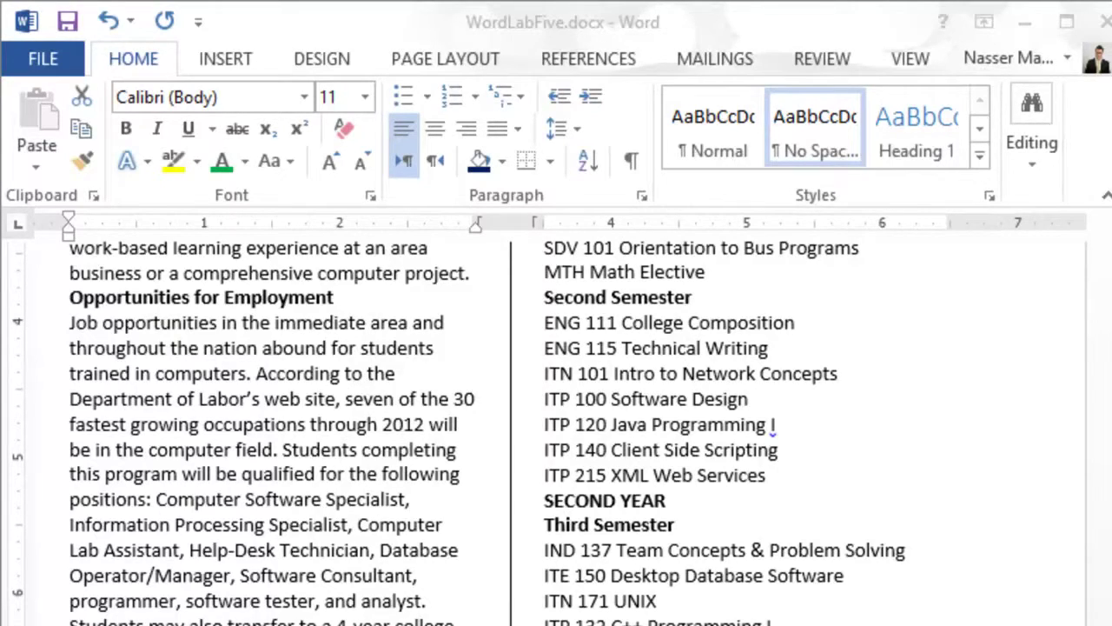
# - Give the paragraph under "About Our Program" a first-line indent of 0.25" and justify it
pyautogui.hotkey('ctrl', 'a')
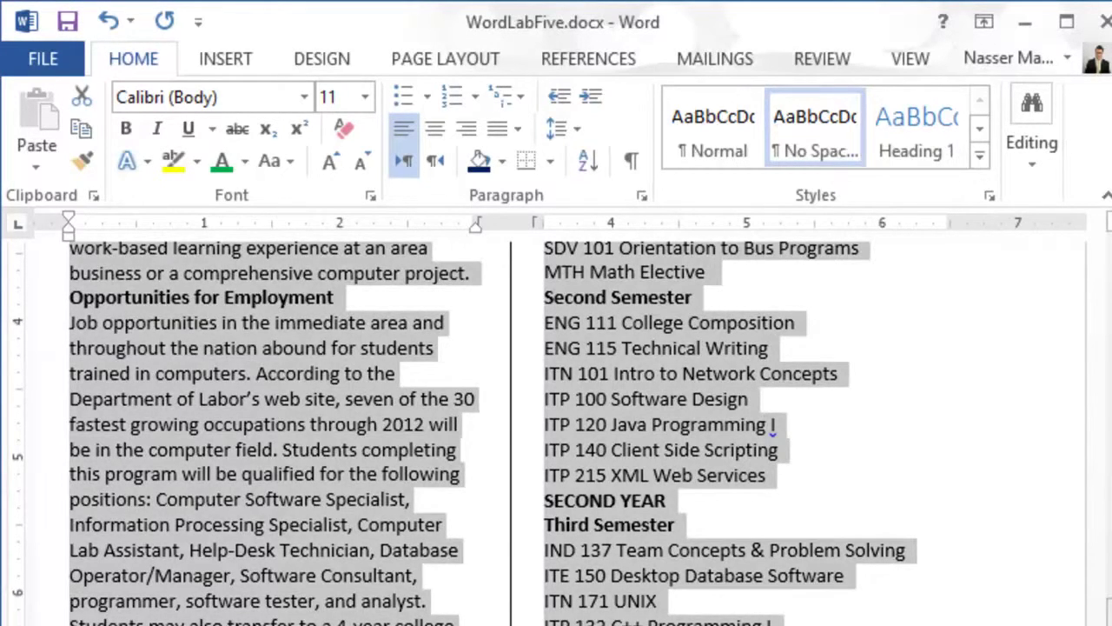
pyautogui.scroll(4, 1093, 600)
pyautogui.scroll(2, 1093, 582)
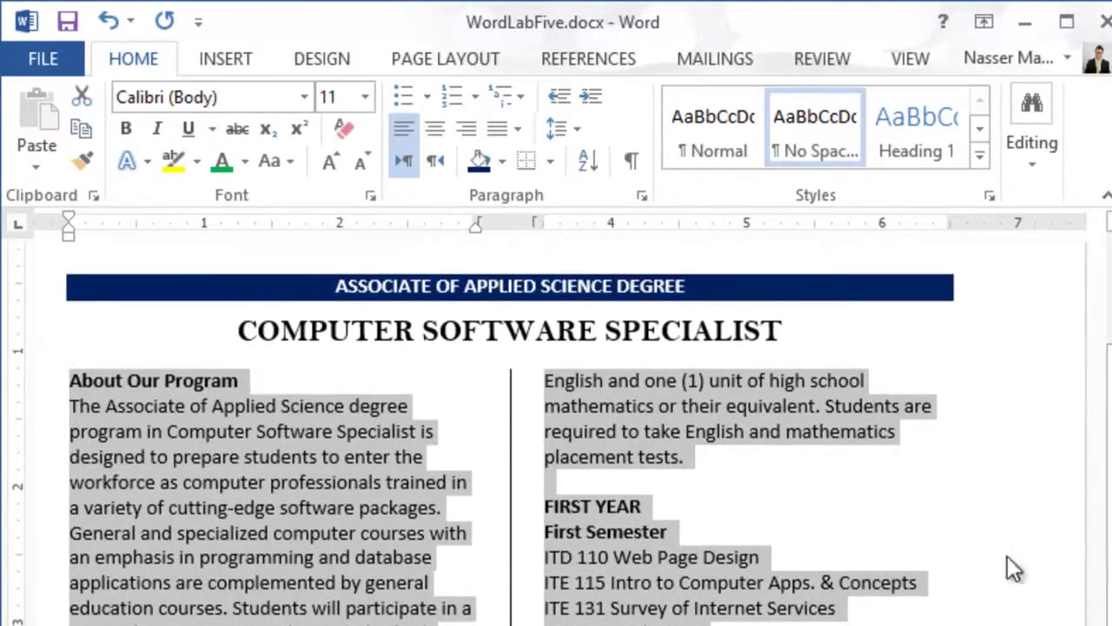
pyautogui.click(310, 483)
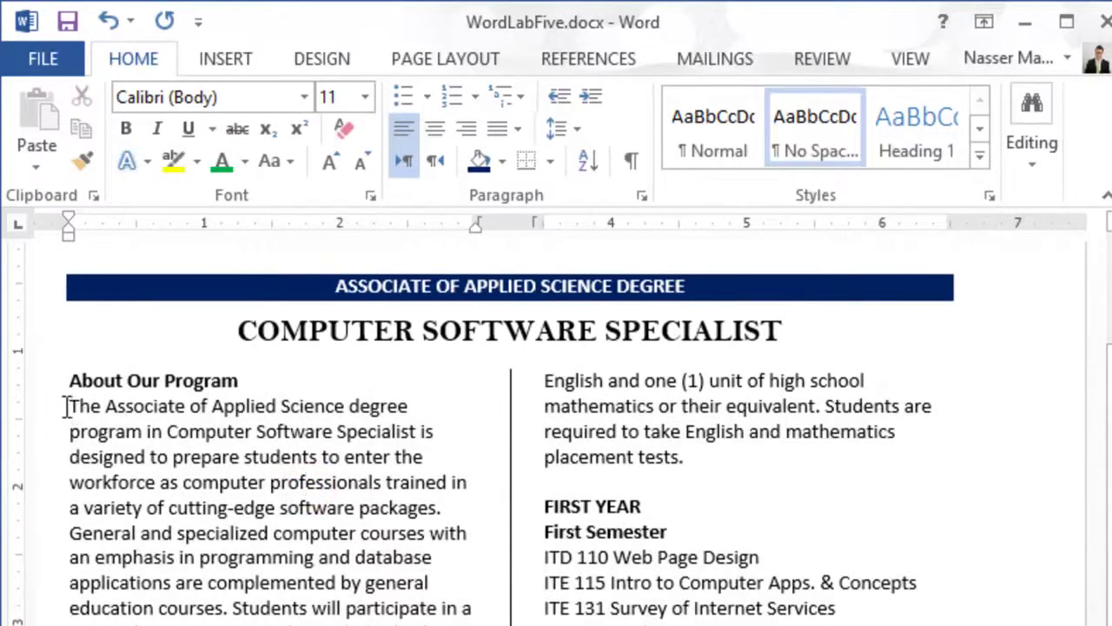
pyautogui.moveTo(70, 405); pyautogui.dragTo(435, 431)
pyautogui.moveTo(170, 476); pyautogui.dragTo(470, 622)
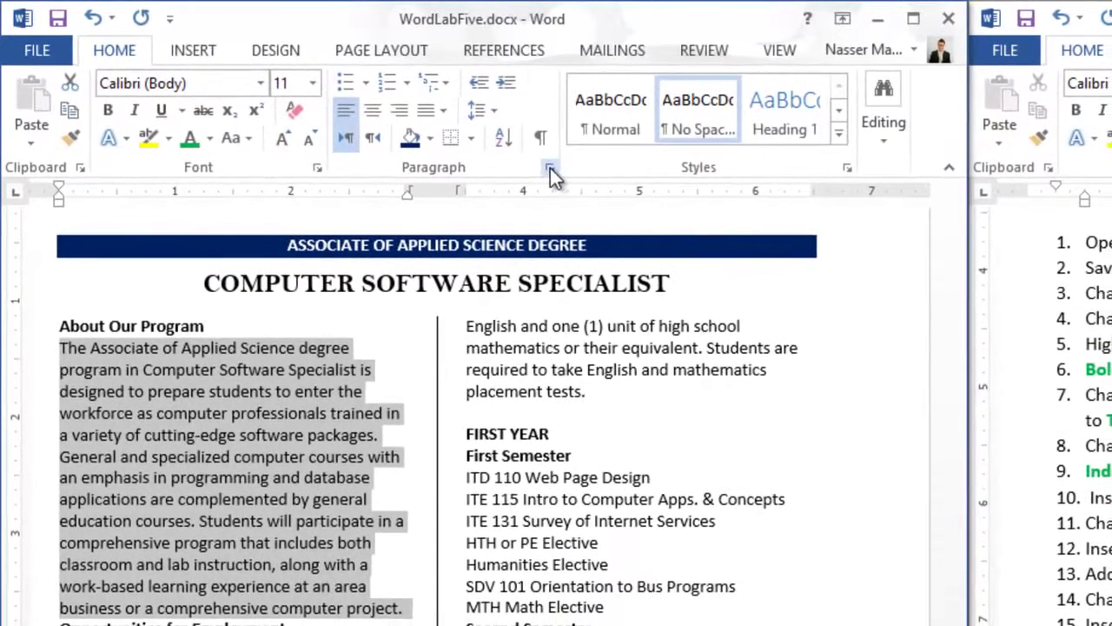
pyautogui.click(550, 168)
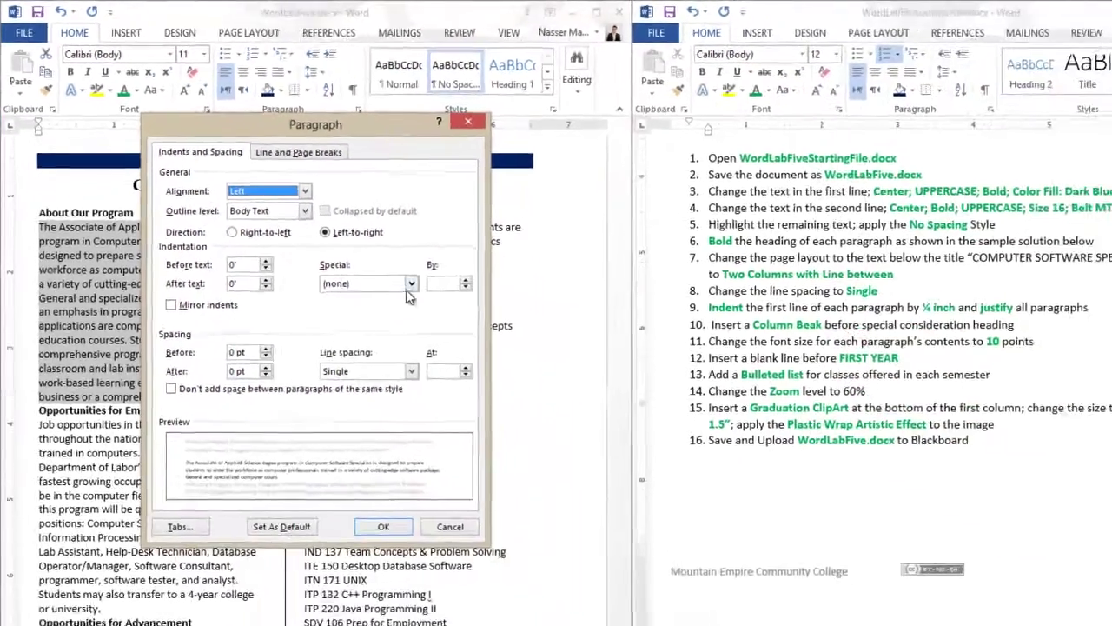
pyautogui.click(608, 435)
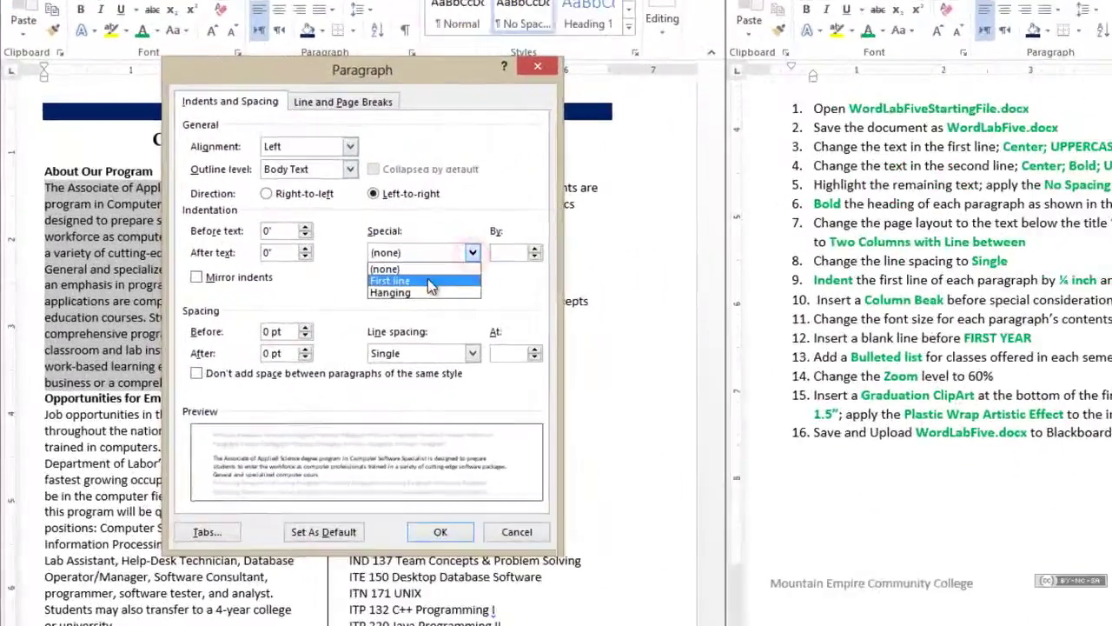
pyautogui.click(429, 287)
pyautogui.doubleClick(508, 252)
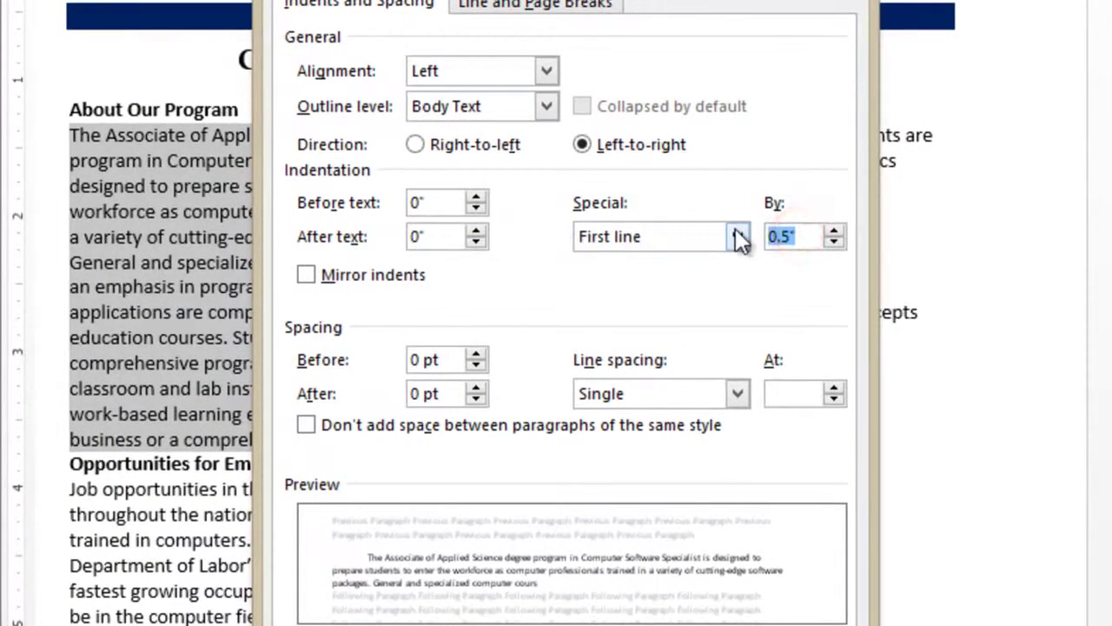
pyautogui.write('.25')
pyautogui.click(674, 582)
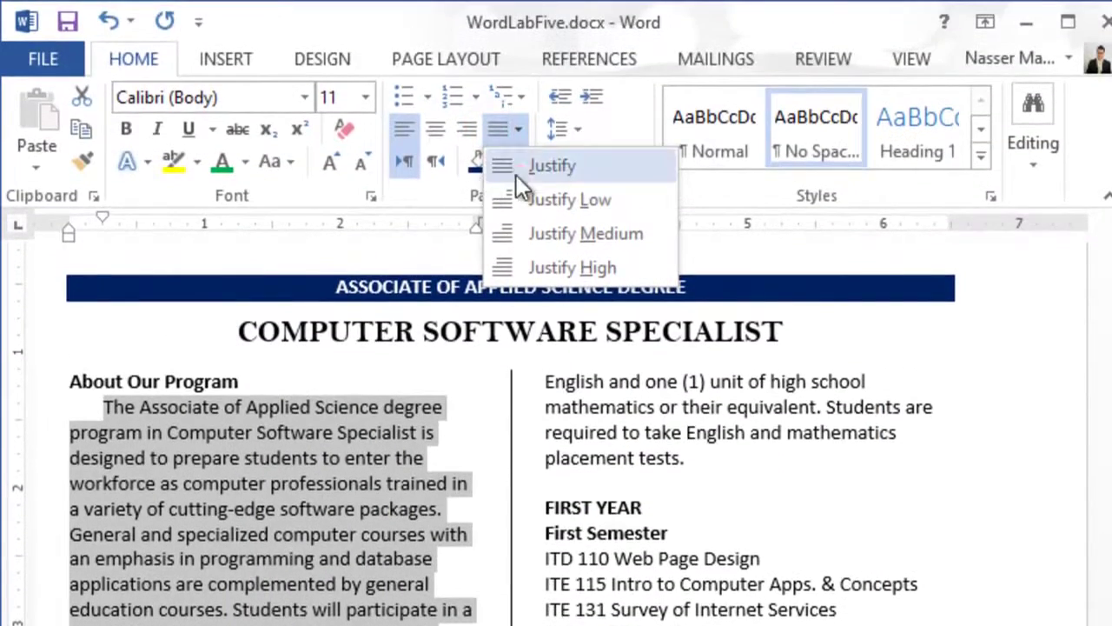
pyautogui.click(519, 167)
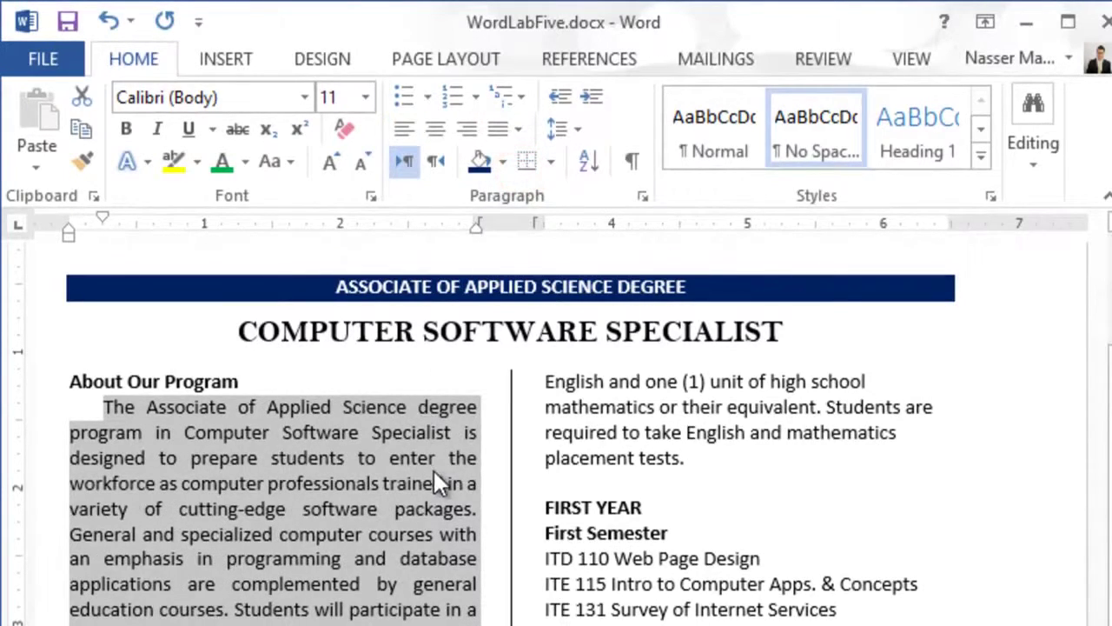
# - Copy the formatting of the "About Our Program" paragraph to the paragraphs under "Opportunities for Employment" and "Opportunities for Advancement"
pyautogui.click(83, 161)
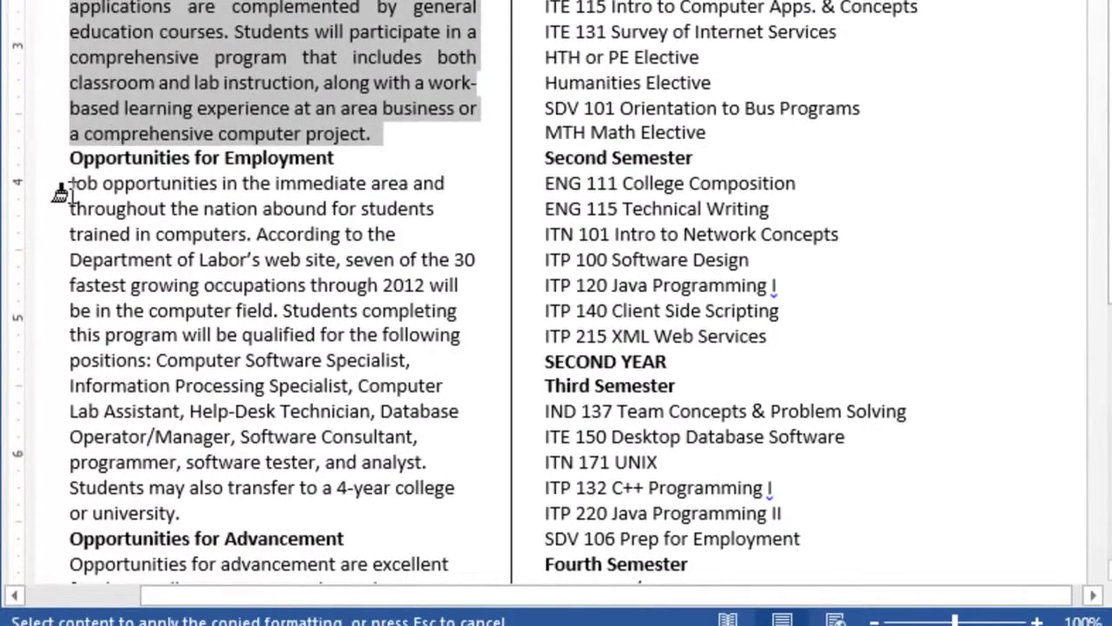
pyautogui.moveTo(72, 184)
pyautogui.mouseDown()
pyautogui.moveTo(130, 218)
pyautogui.moveTo(245, 377)
pyautogui.moveTo(373, 469)
pyautogui.moveTo(318, 516)
pyautogui.mouseUp()
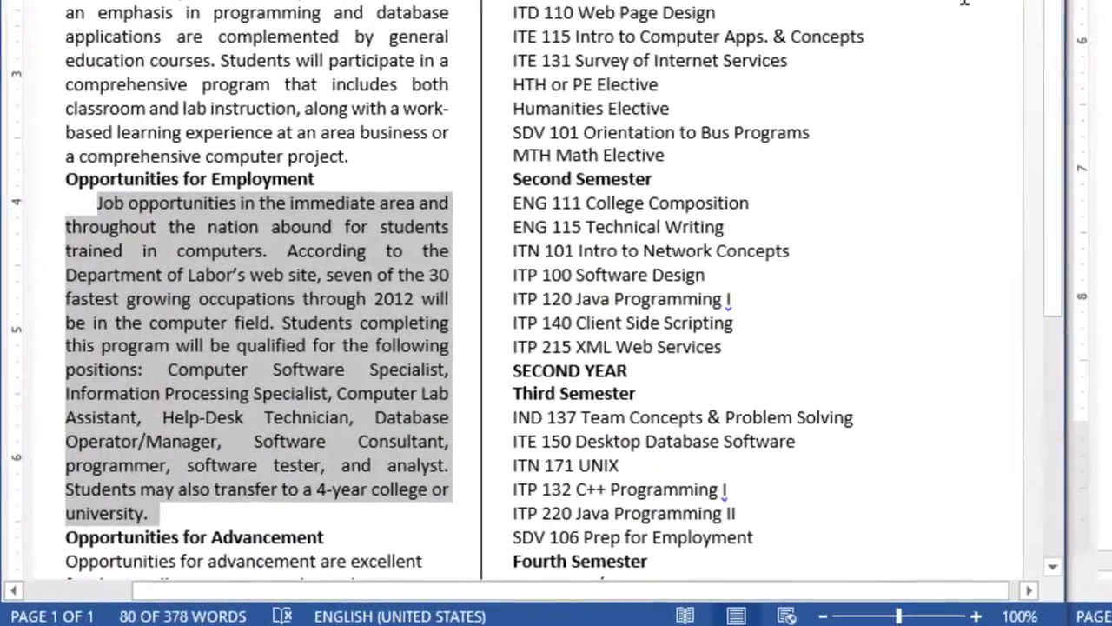
pyautogui.scroll(-4, 1053, 39)
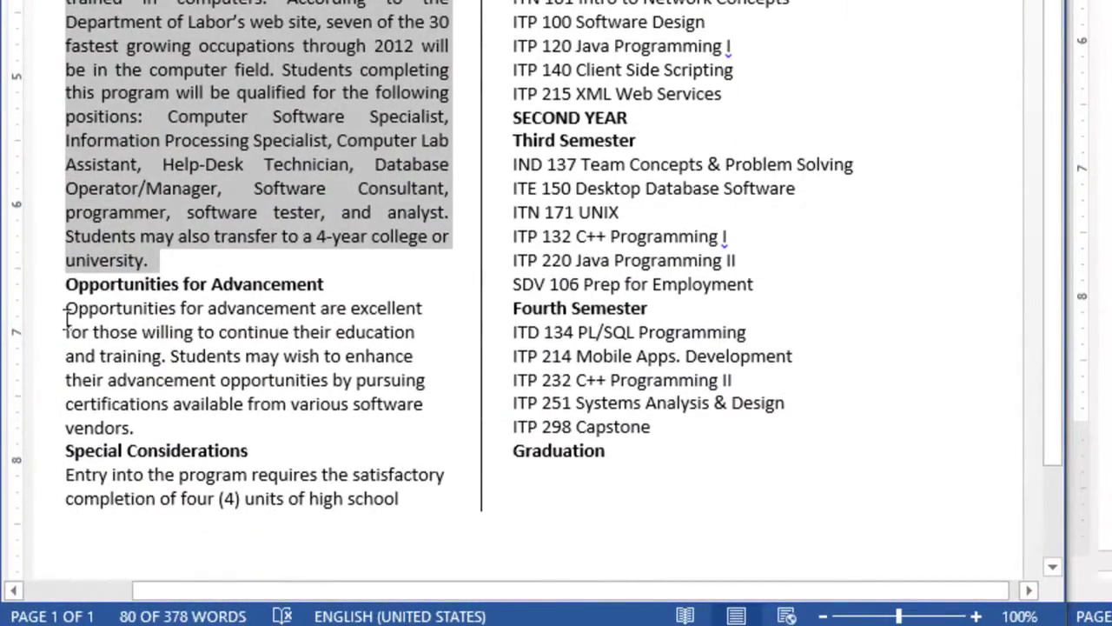
pyautogui.moveTo(65, 308); pyautogui.dragTo(259, 423)
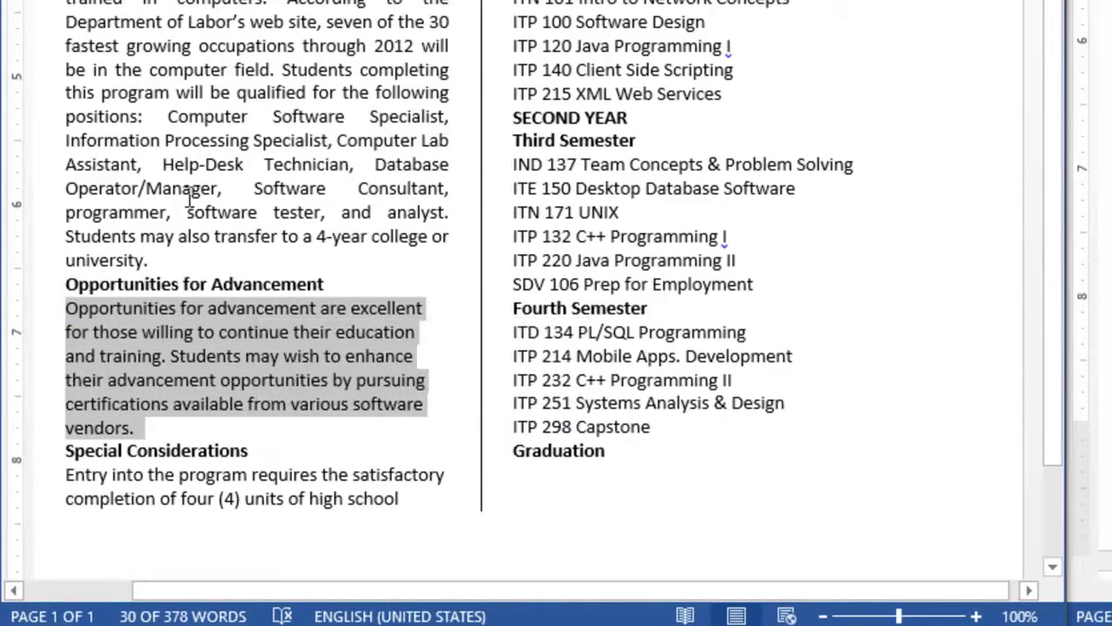
pyautogui.click(182, 68)
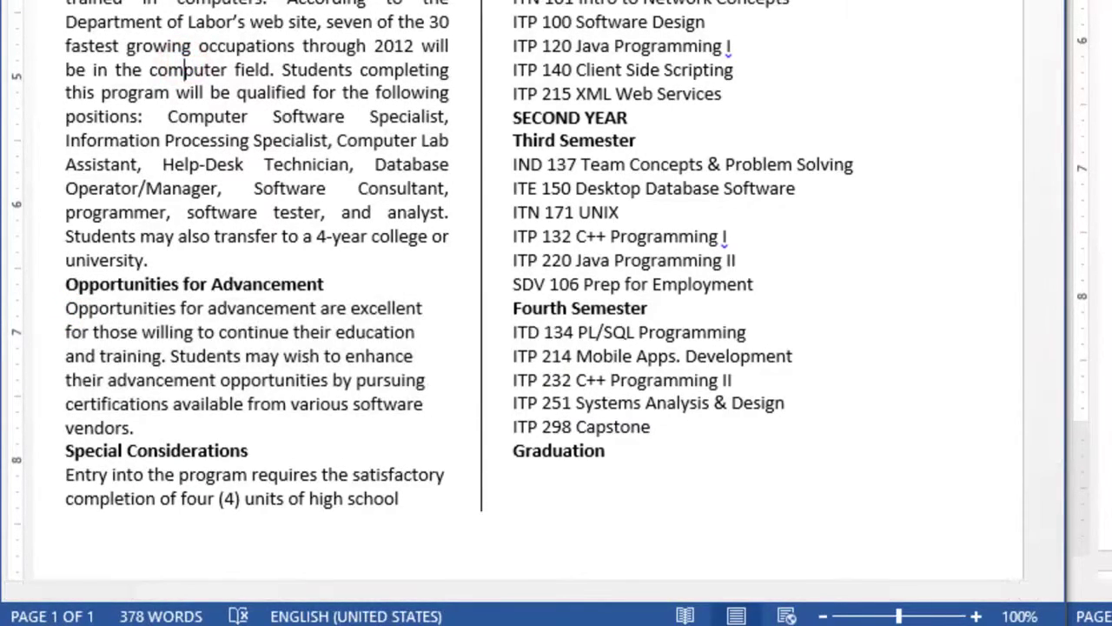
pyautogui.click(52, 0)
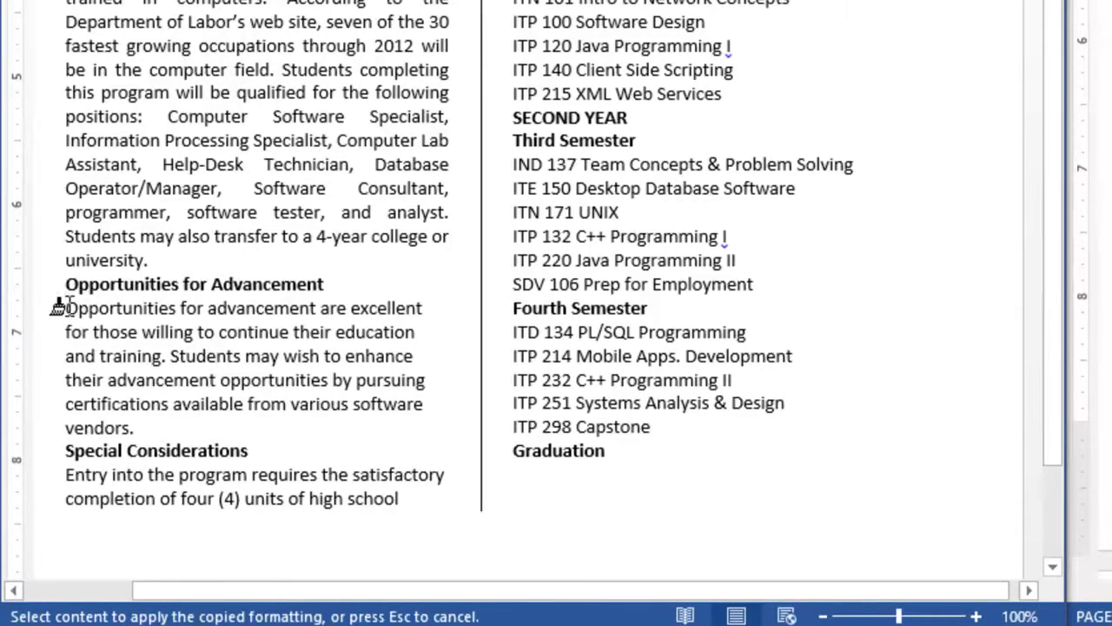
pyautogui.moveTo(65, 306)
pyautogui.mouseDown()
pyautogui.moveTo(154, 359)
pyautogui.moveTo(212, 460)
pyautogui.moveTo(213, 428)
pyautogui.mouseUp()
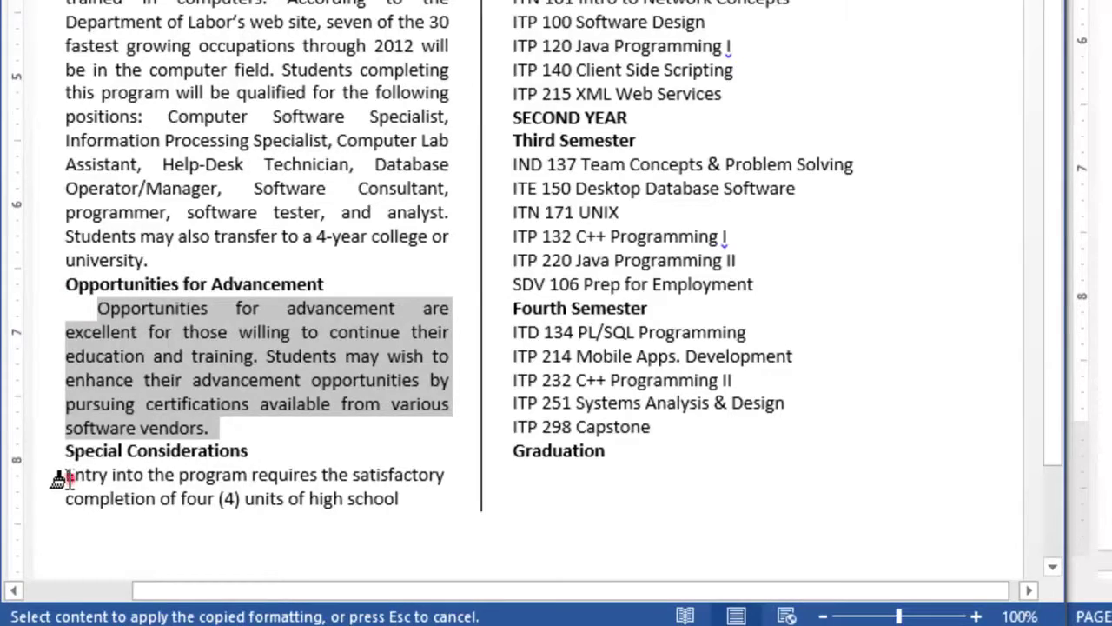
# - Apply the same copied first-line indent and justification to the whole "Special Considerations" paragraph, which continues into the second column
pyautogui.moveTo(61, 477)
pyautogui.mouseDown()
pyautogui.moveTo(233, 498)
pyautogui.moveTo(398, 490)
pyautogui.mouseUp()
pyautogui.click(252, 352)
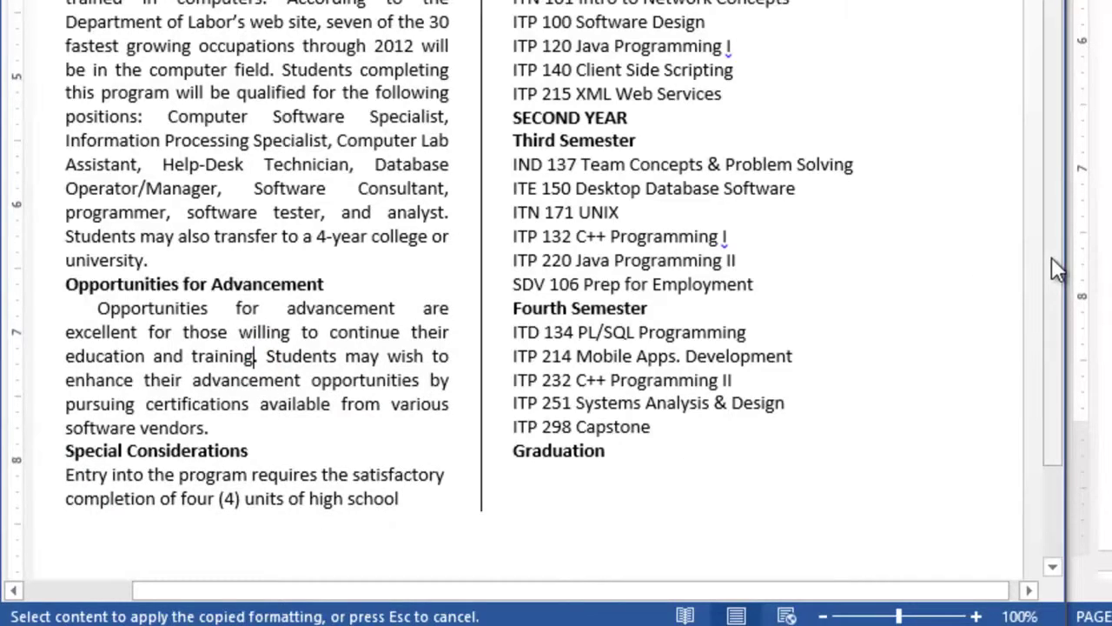
pyautogui.moveTo(1052, 256); pyautogui.dragTo(1018, 2)
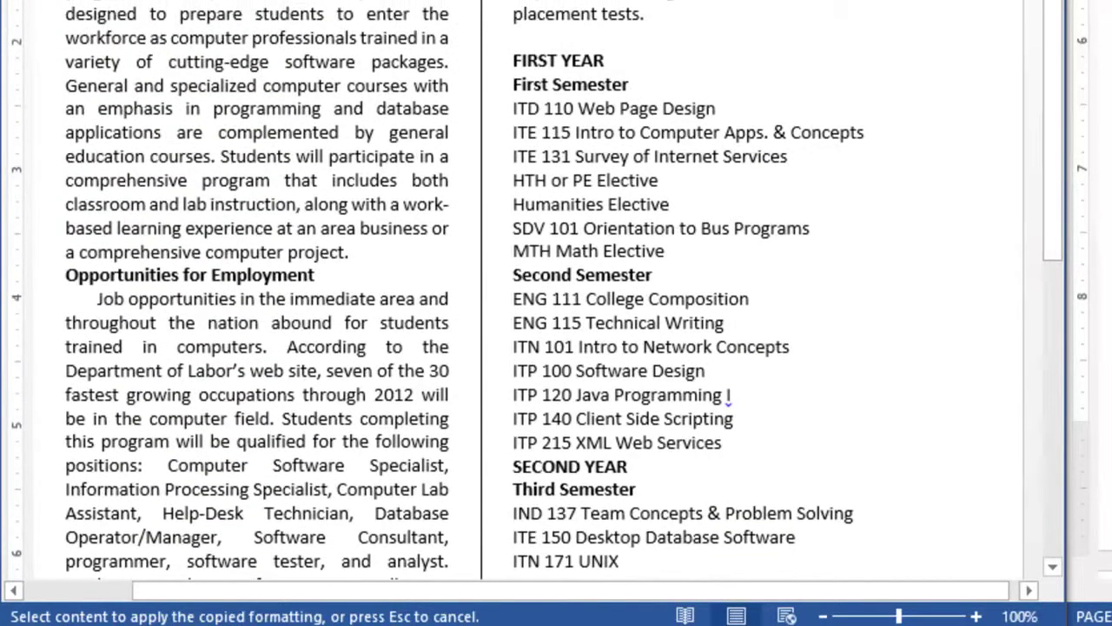
pyautogui.moveTo(686, 2)
pyautogui.mouseDown()
pyautogui.moveTo(707, 3)
pyautogui.moveTo(695, 8)
pyautogui.moveTo(706, 20)
pyautogui.mouseUp()
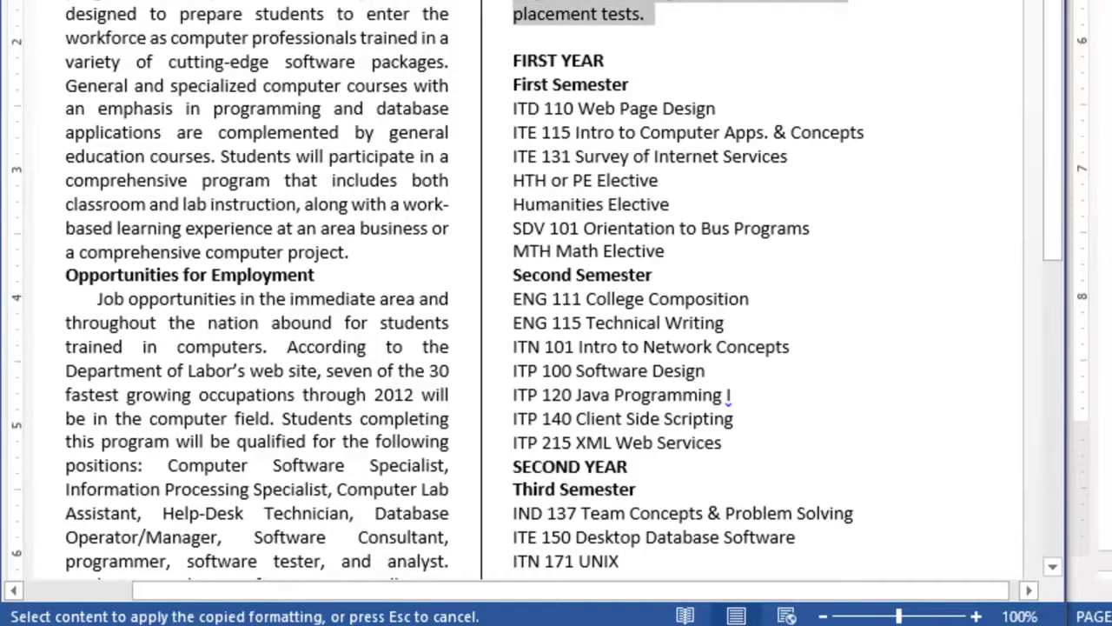
pyautogui.scroll(-6, 774, 276)
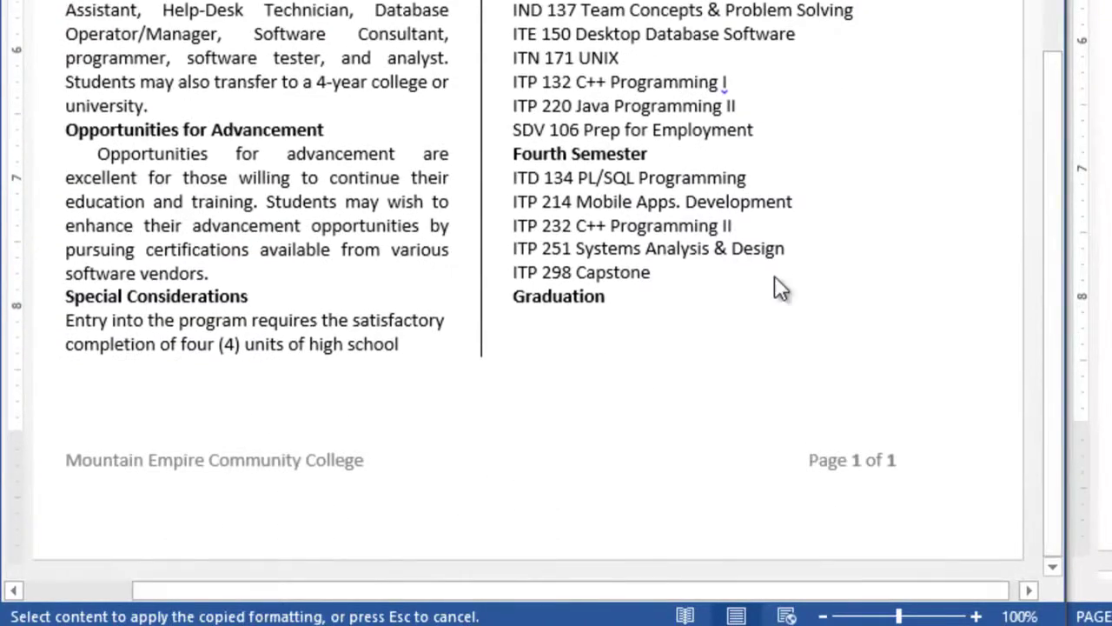
pyautogui.moveTo(62, 319)
pyautogui.mouseDown()
pyautogui.moveTo(427, 325)
pyautogui.moveTo(512, 477)
pyautogui.moveTo(650, 69)
pyautogui.moveTo(652, 26)
pyautogui.mouseUp()
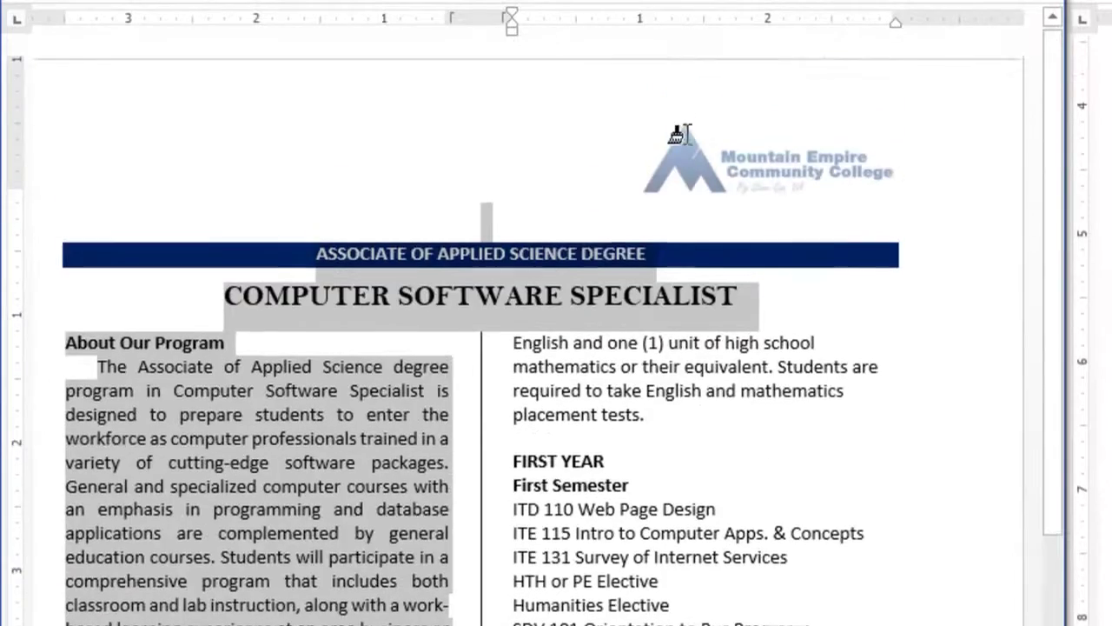
pyautogui.moveTo(512, 342)
pyautogui.mouseDown()
pyautogui.moveTo(721, 392)
pyautogui.moveTo(734, 422)
pyautogui.mouseUp()
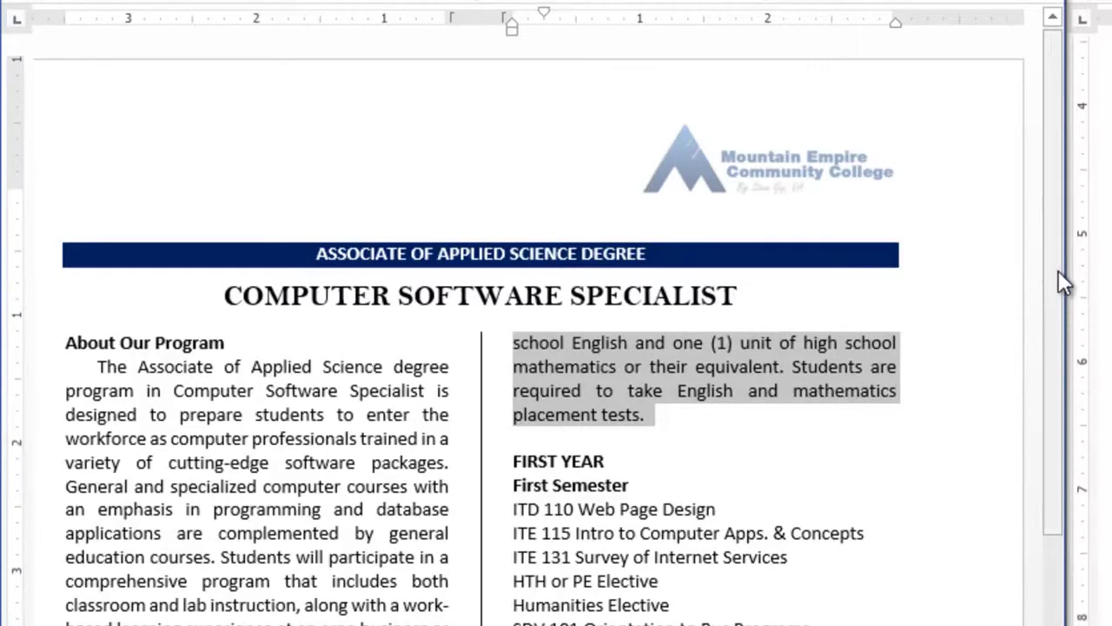
pyautogui.moveTo(1062, 276); pyautogui.dragTo(1091, 442)
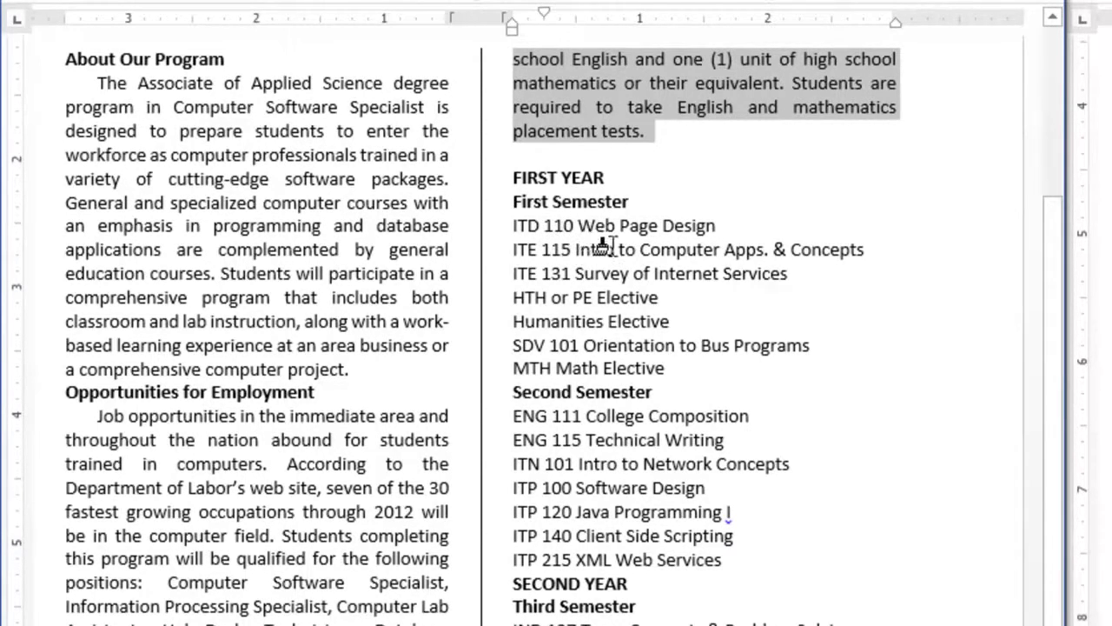
pyautogui.press('Escape')
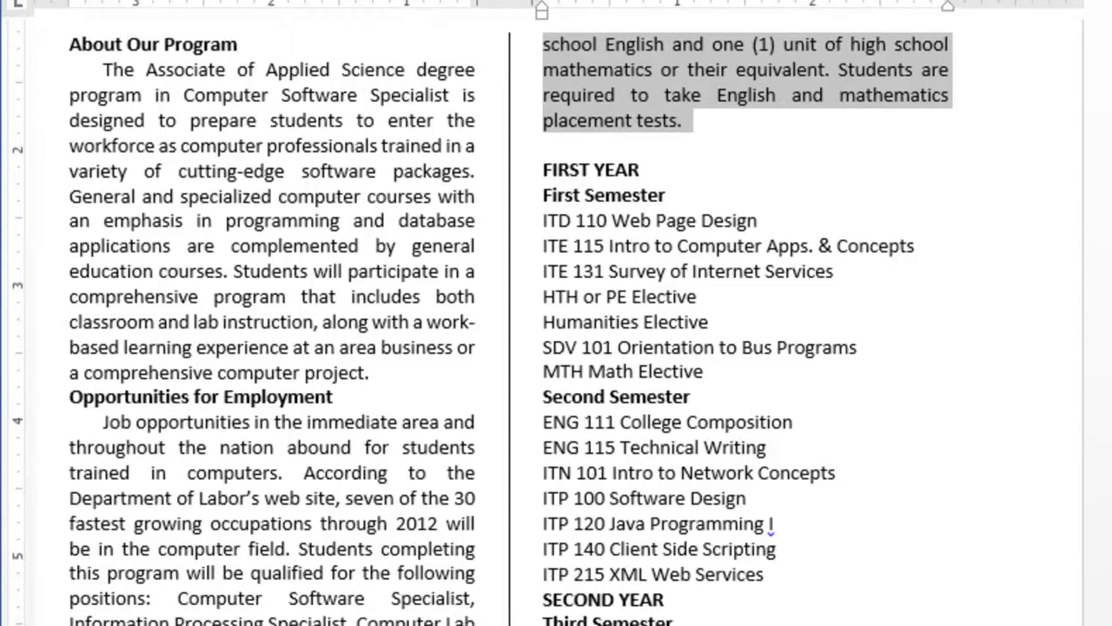
pyautogui.press('Right')
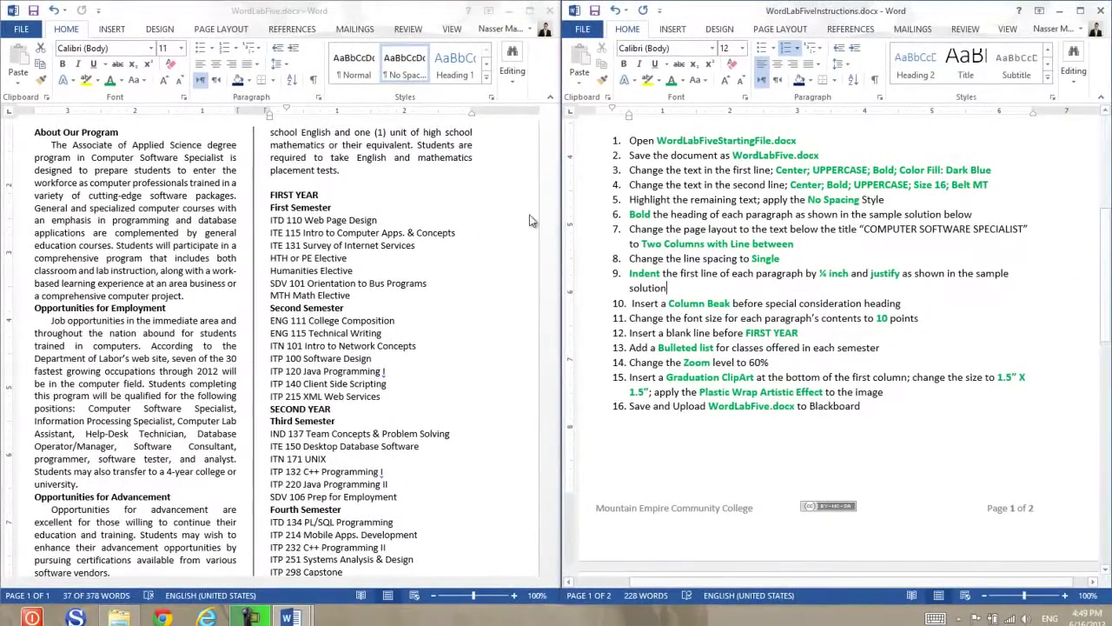
# - Review the indented paragraphs and reword instruction 9 in WordLabFiveInstructions.docx to indent the first line of "the first four" paragraphs
pyautogui.click(484, 239)
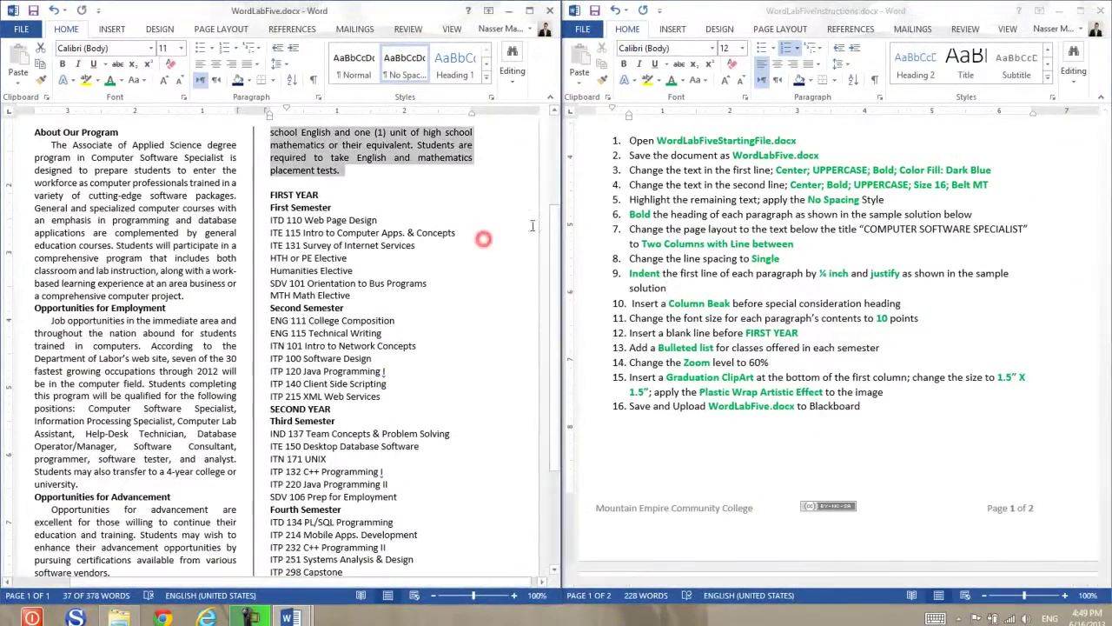
pyautogui.moveTo(552, 222); pyautogui.dragTo(547, 309)
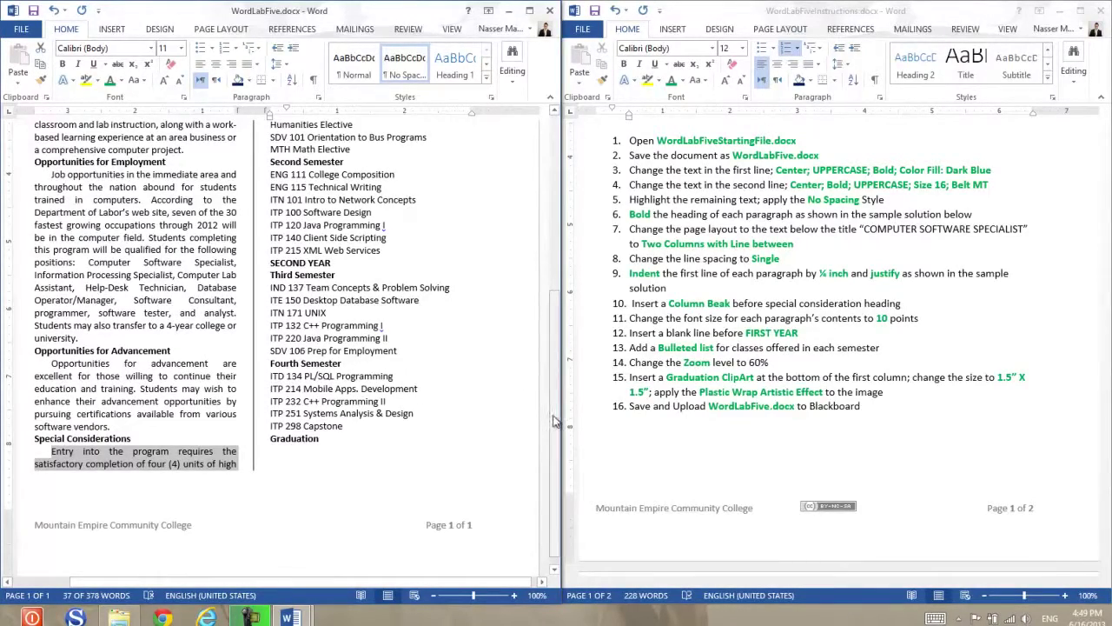
pyautogui.moveTo(548, 408); pyautogui.dragTo(551, 382)
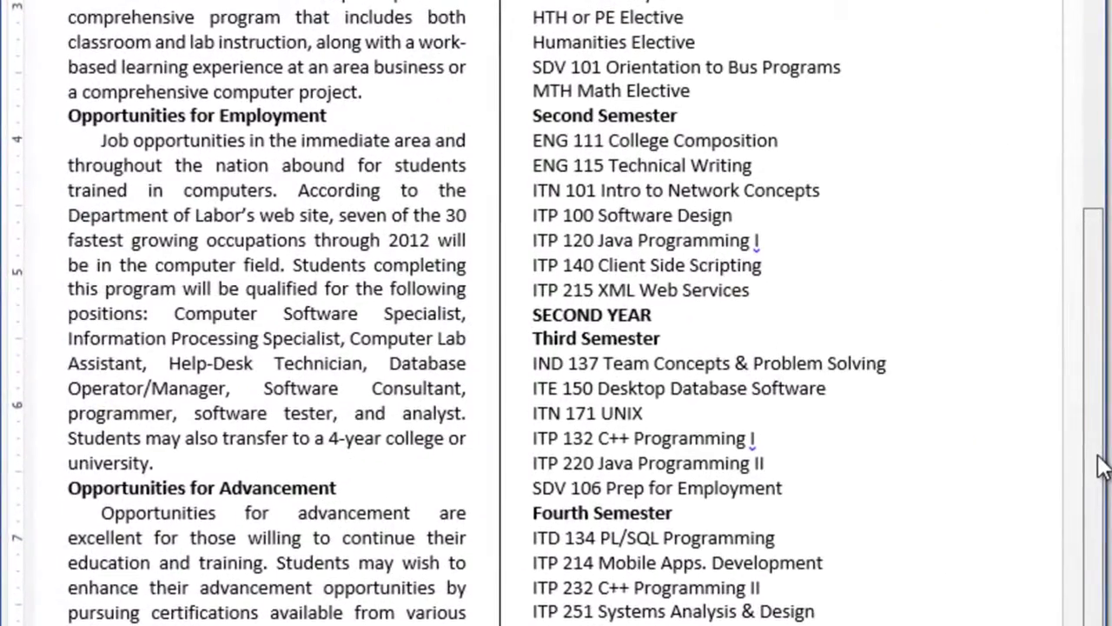
pyautogui.moveTo(1099, 465); pyautogui.dragTo(1086, 157)
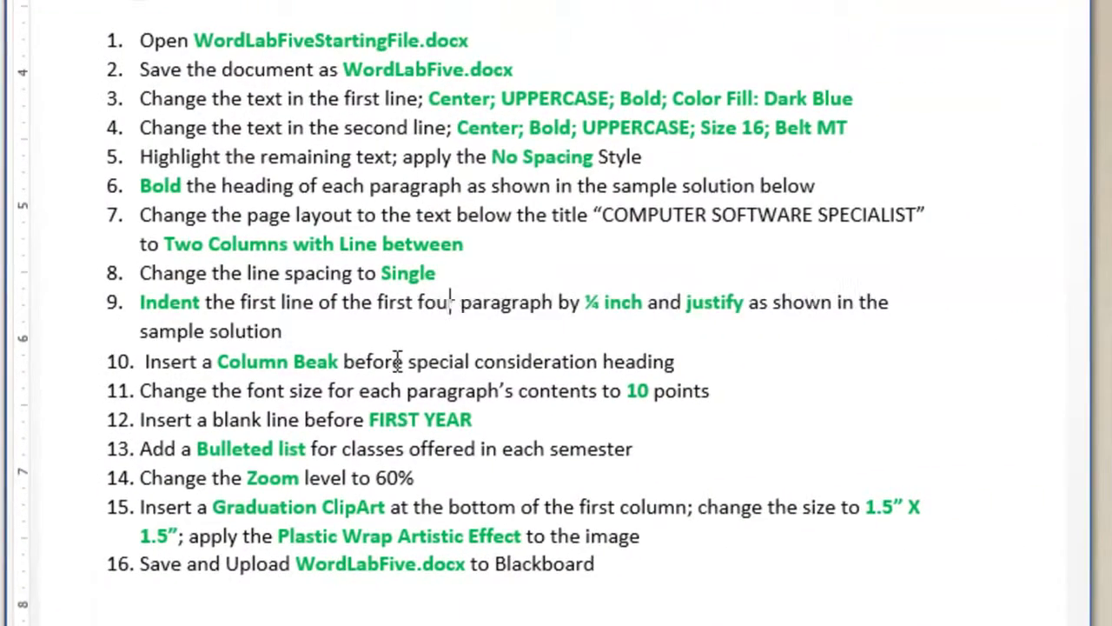
pyautogui.write('r')
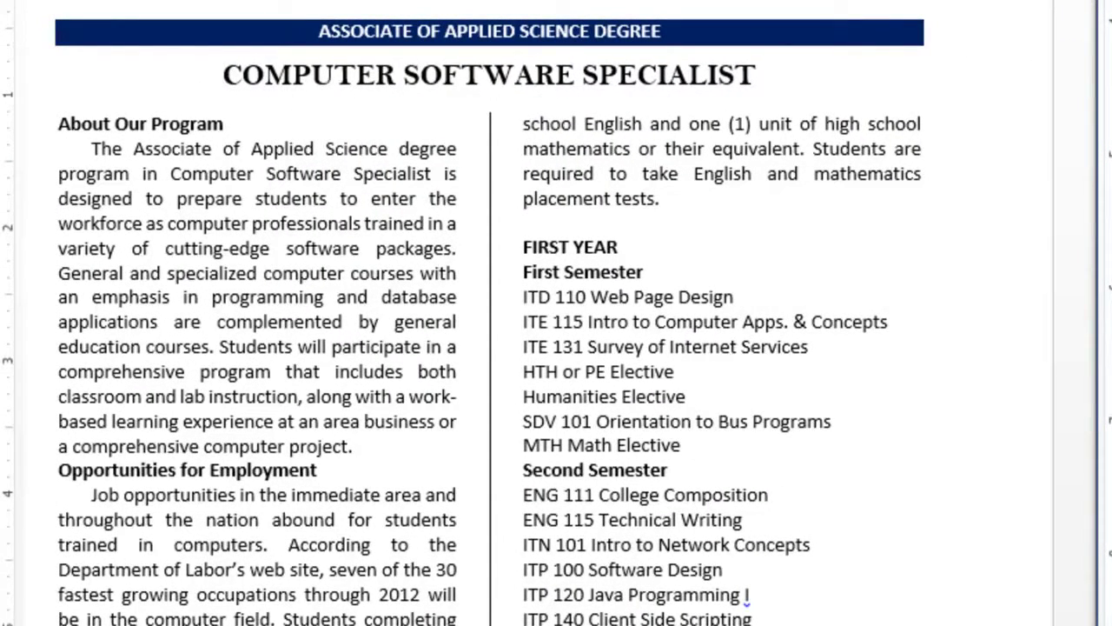
# - Insert a column break before the "Special Considerations" heading in WordLabFive.docx and check both columns down to the page's end
pyautogui.tripleClick(937, 141)
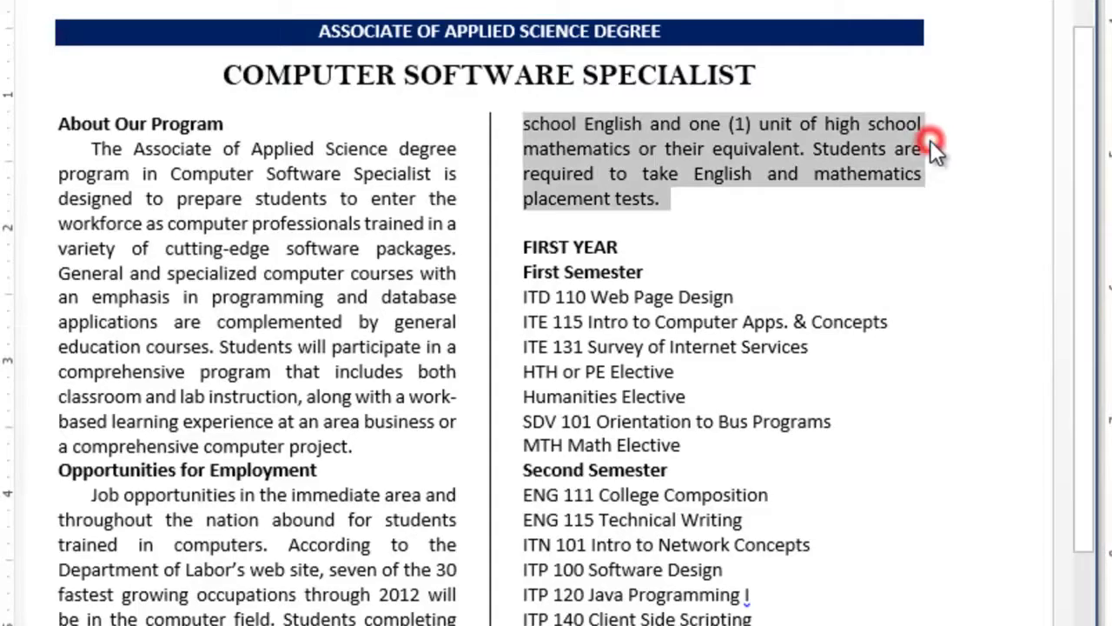
pyautogui.moveTo(1082, 104); pyautogui.dragTo(1095, 320)
pyautogui.scroll(-4, 1099, 329)
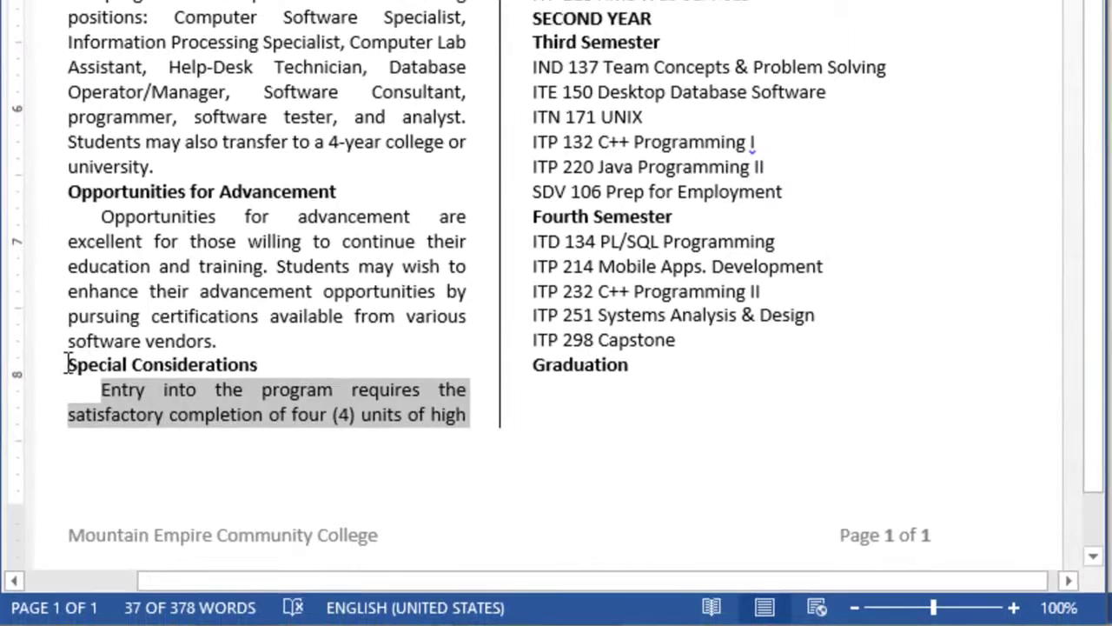
pyautogui.click(67, 364)
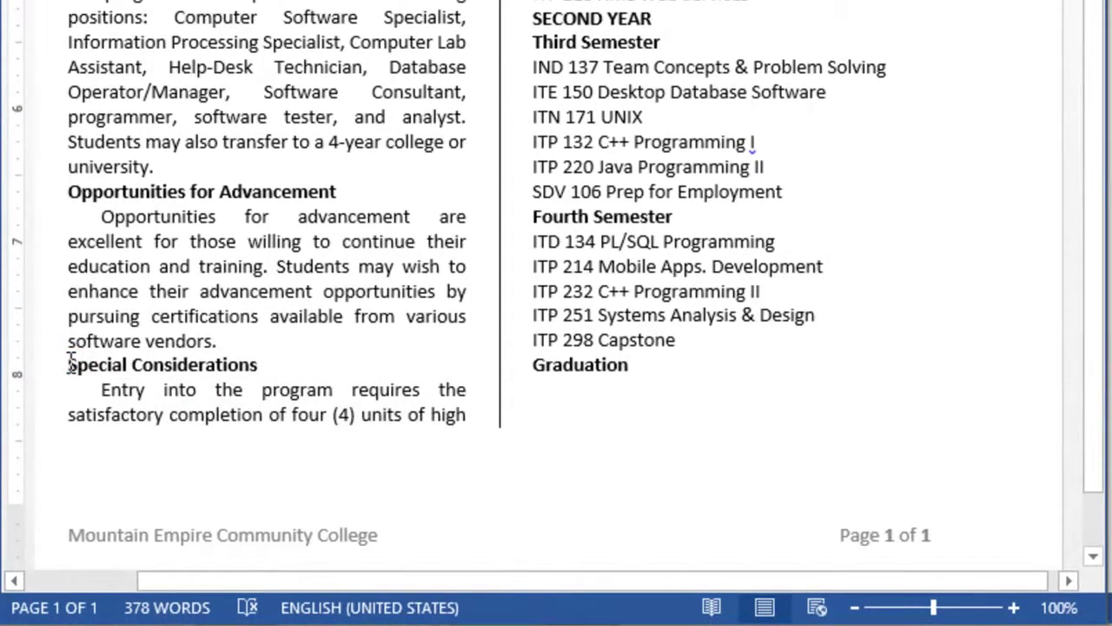
pyautogui.scroll(5, 67, 364)
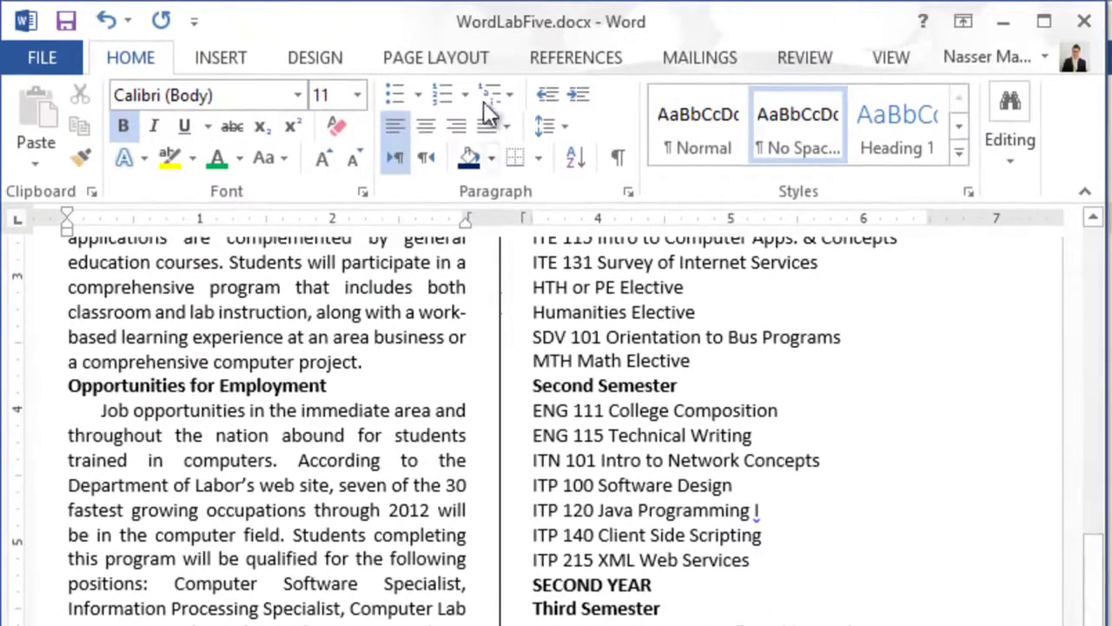
pyautogui.click(470, 58)
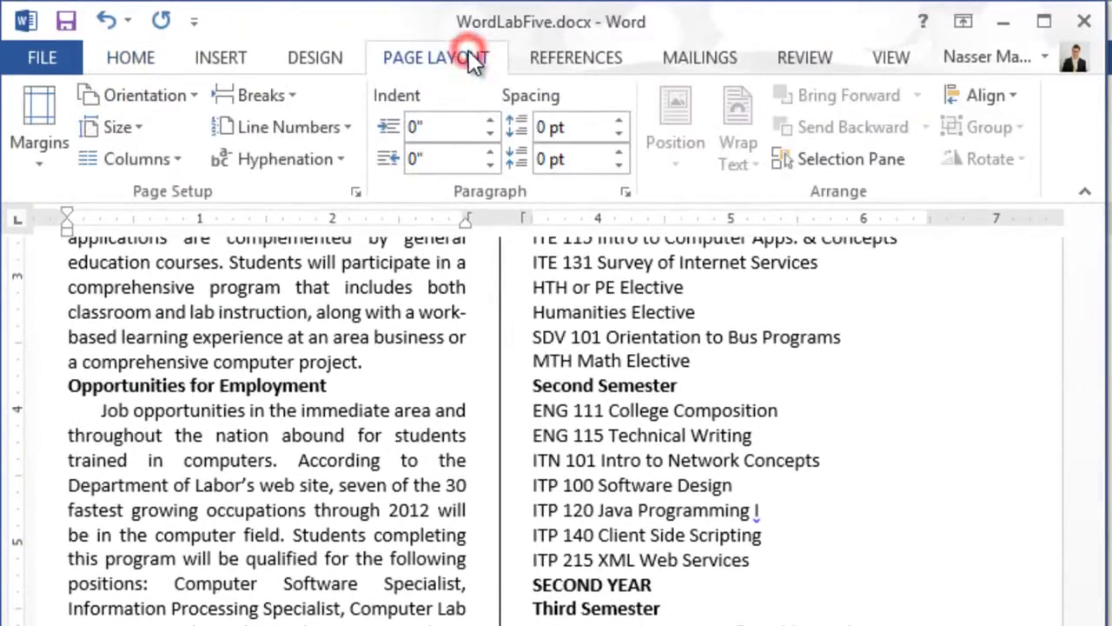
pyautogui.click(277, 100)
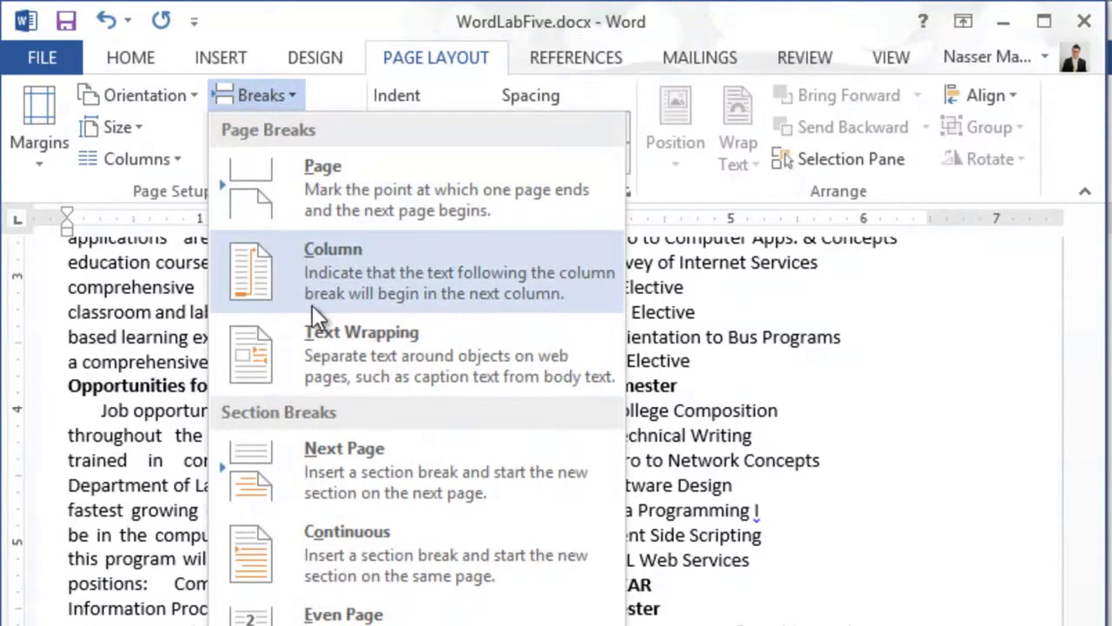
pyautogui.click(340, 273)
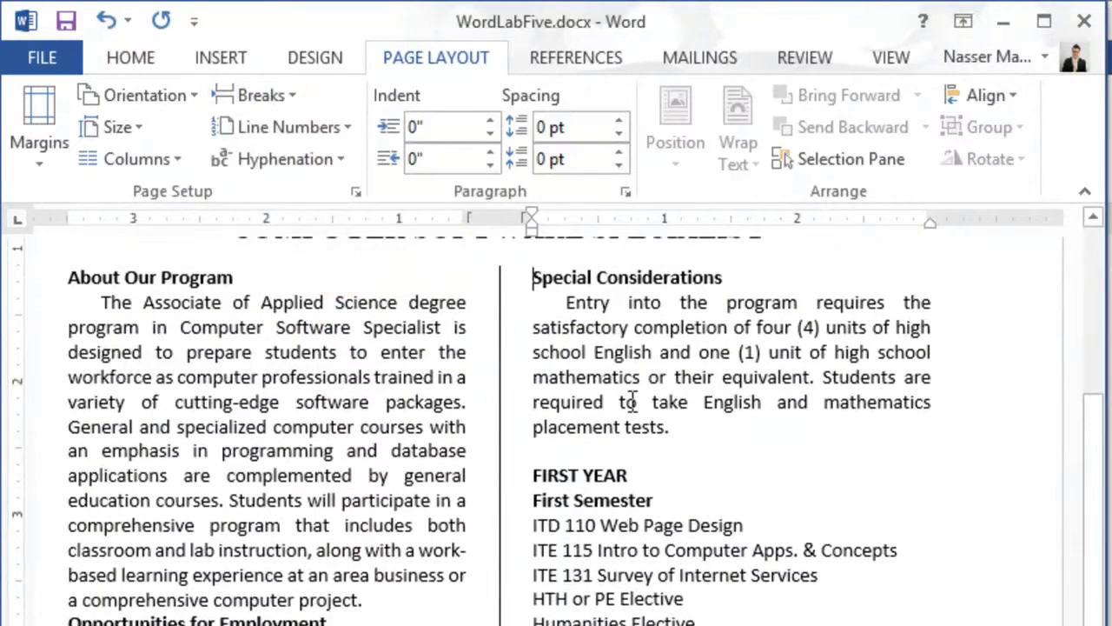
pyautogui.moveTo(1093, 409); pyautogui.dragTo(1086, 541)
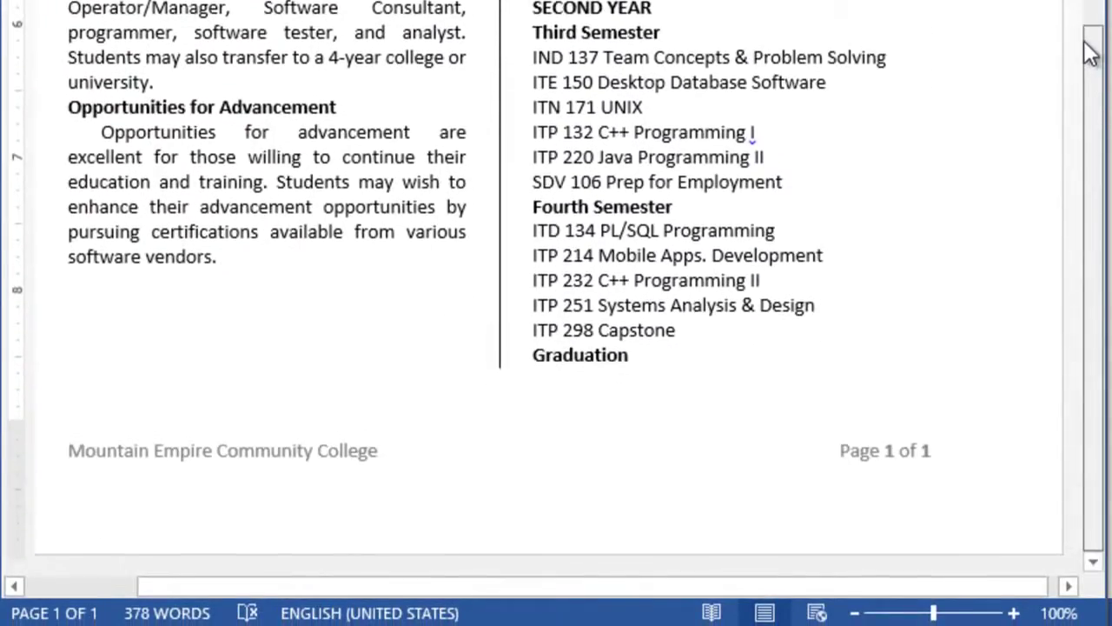
pyautogui.moveTo(1091, 52); pyautogui.dragTo(1091, 134)
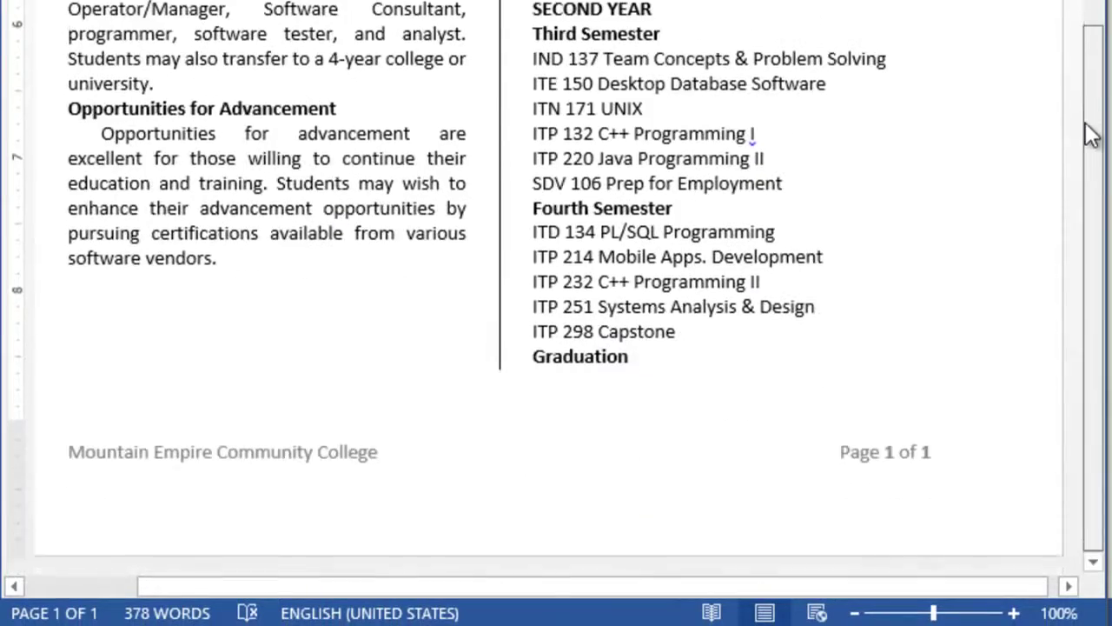
pyautogui.scroll(10, 1077, 139)
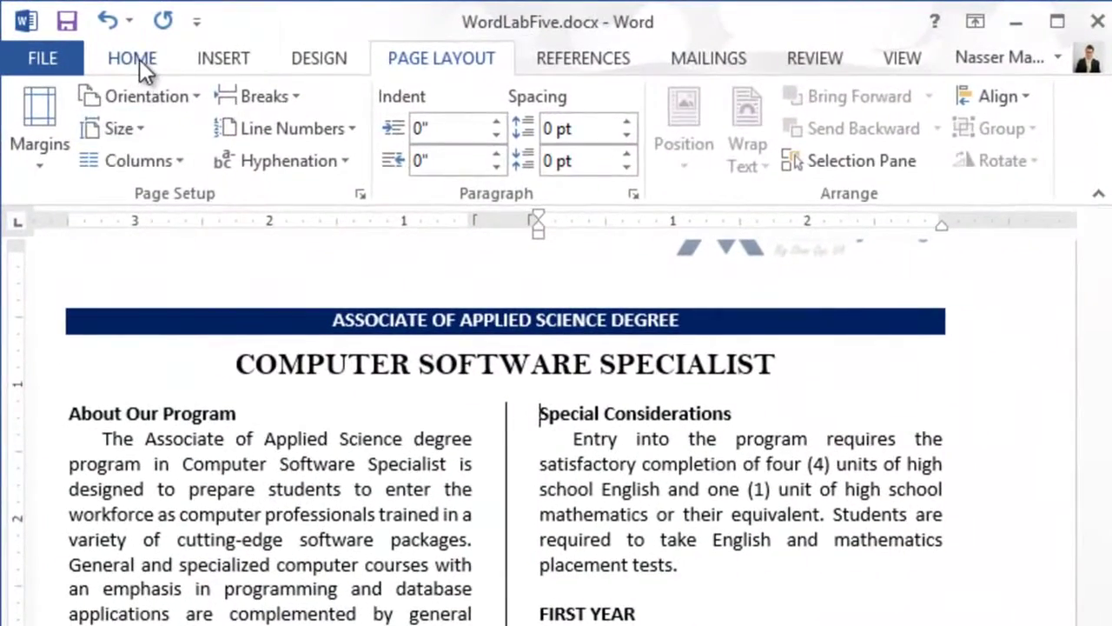
pyautogui.click(77, 32)
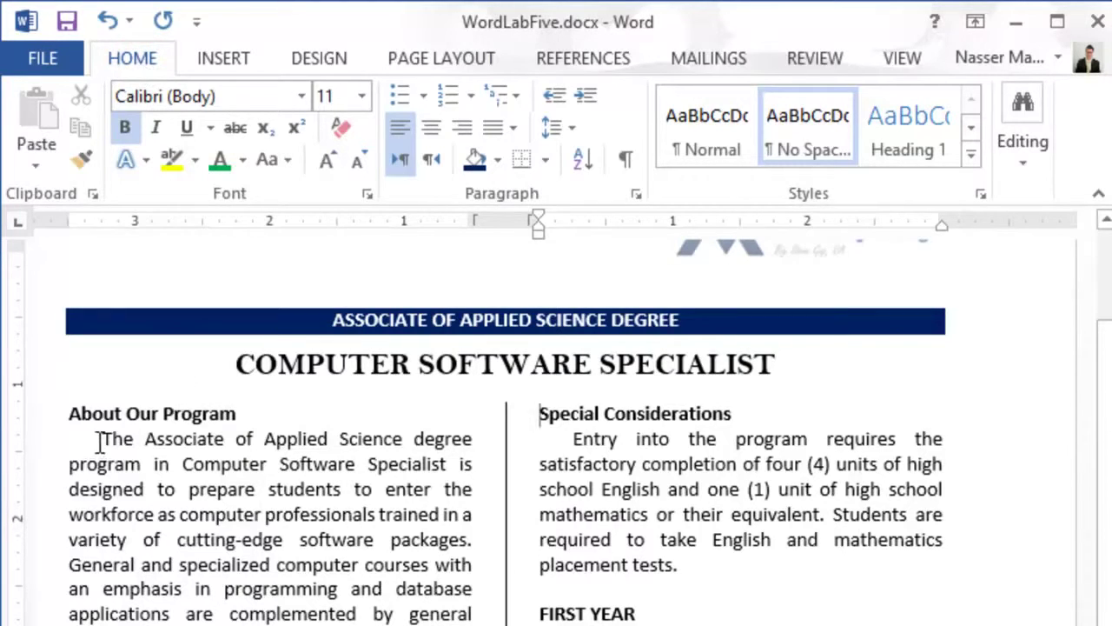
pyautogui.moveTo(97, 439); pyautogui.dragTo(472, 614)
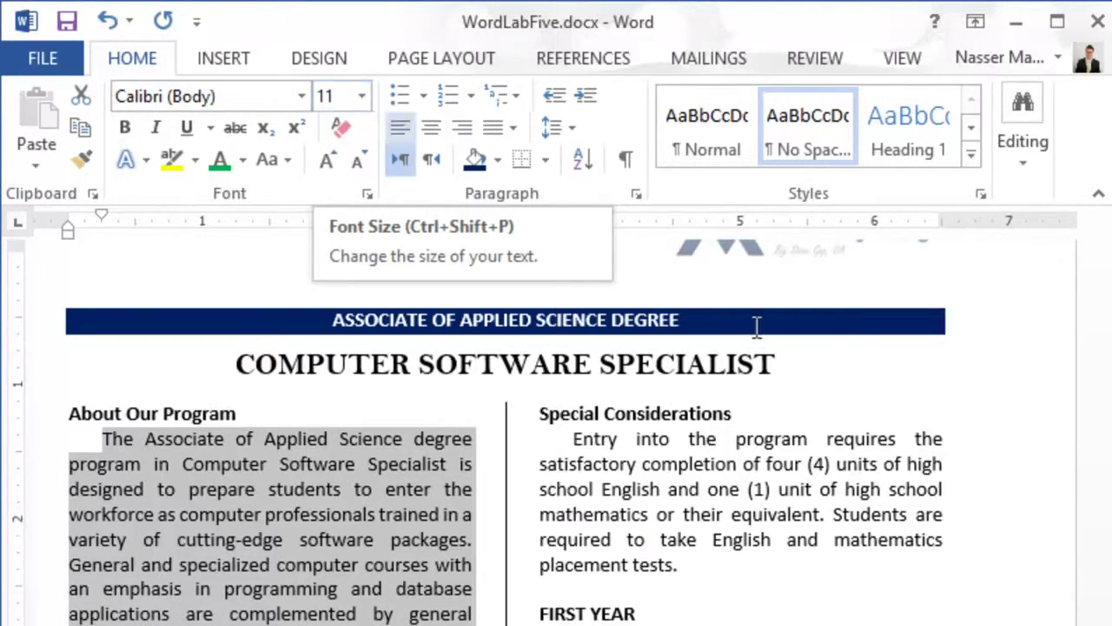
pyautogui.click(1102, 337)
pyautogui.moveTo(1099, 331); pyautogui.dragTo(1099, 430)
pyautogui.scroll(1, 574, 426)
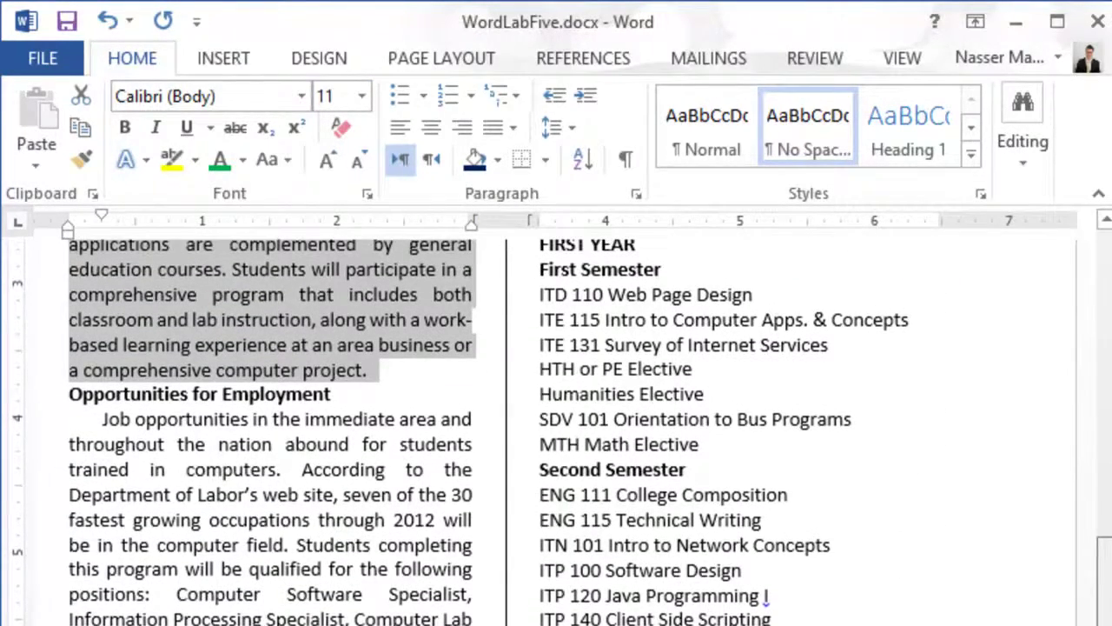
pyautogui.scroll(-2, 574, 430)
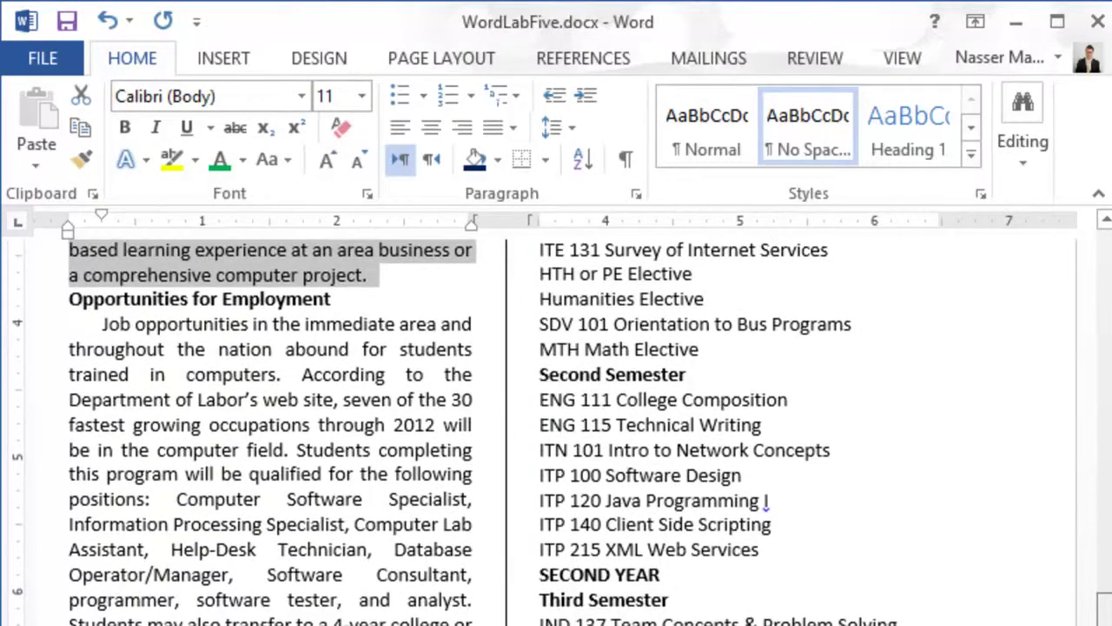
pyautogui.scroll(7, 574, 431)
pyautogui.scroll(3, 506, 441)
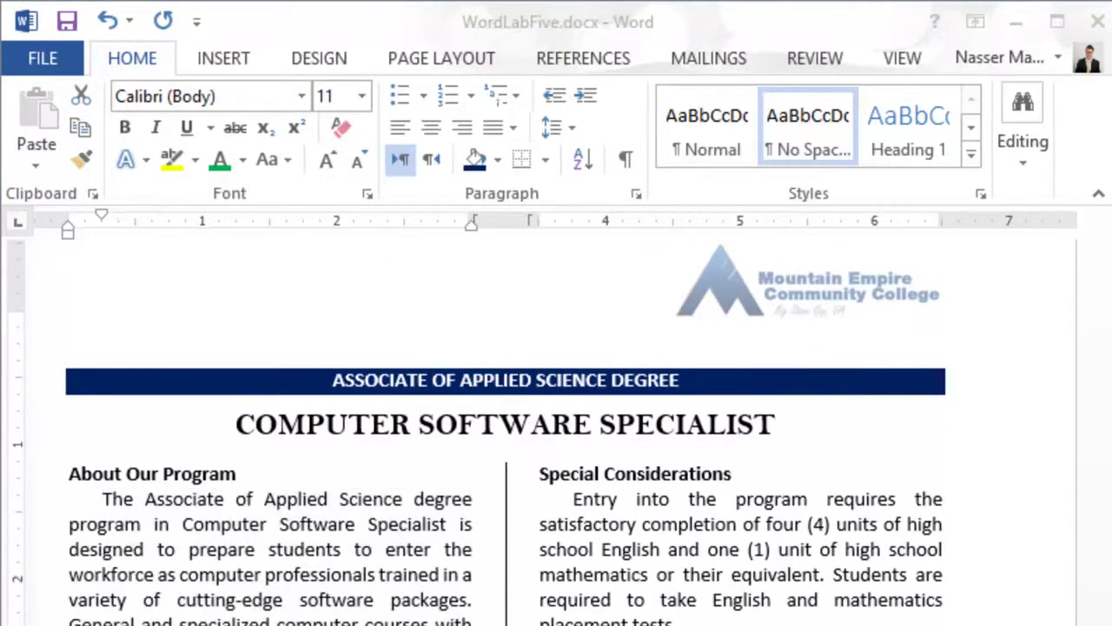
pyautogui.tripleClick(365, 586)
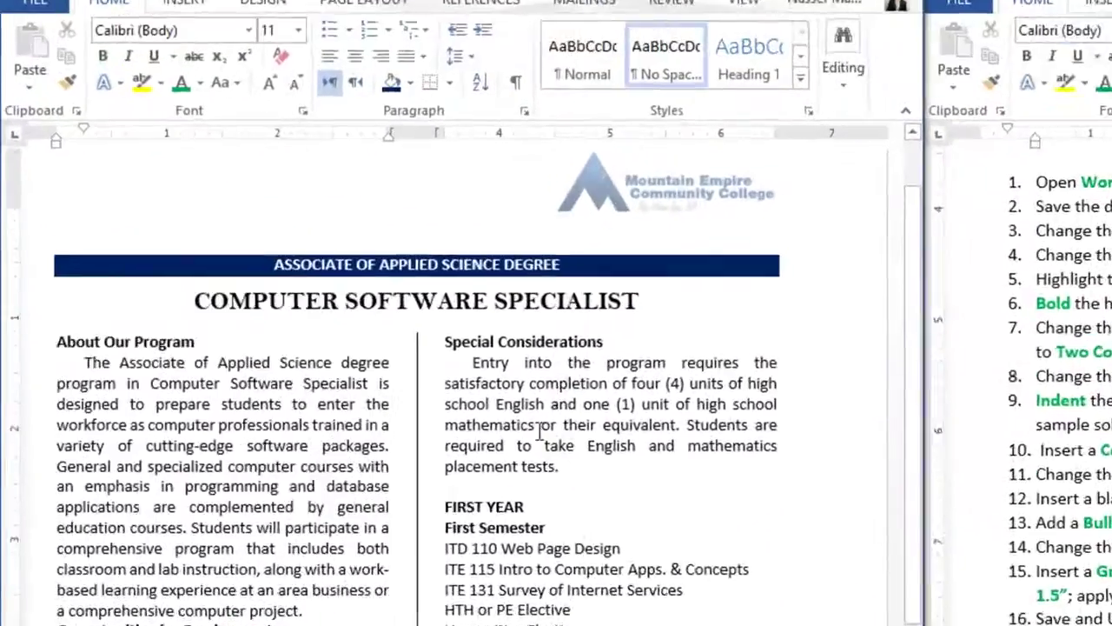
pyautogui.click(677, 532)
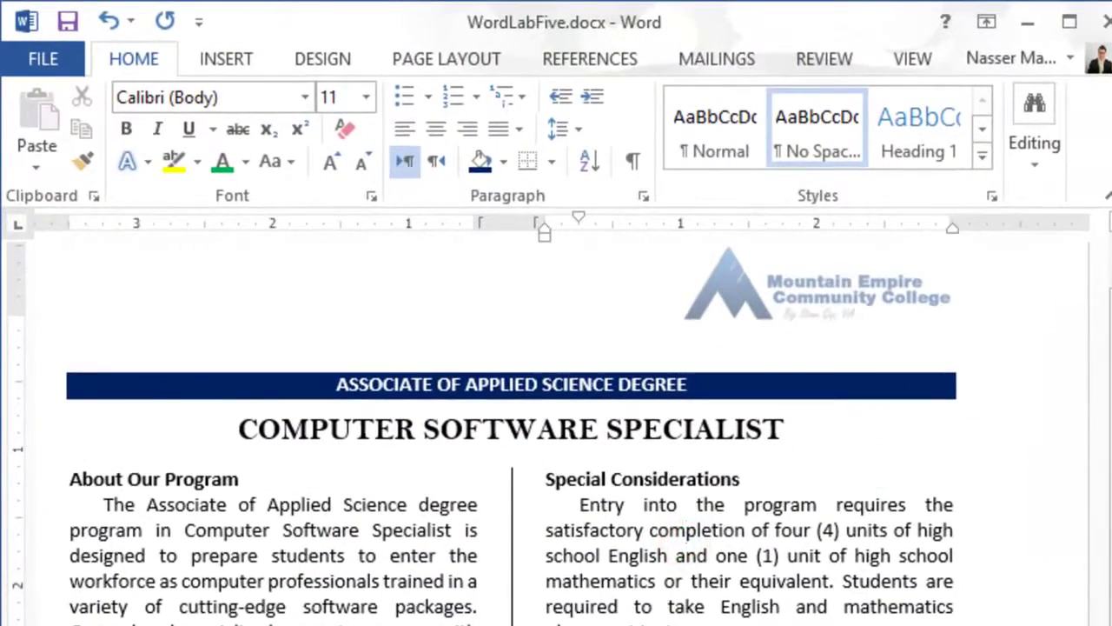
# - Delete the blank line before the "FIRST YEAR" heading and insert it again
pyautogui.scroll(-7, 685, 535)
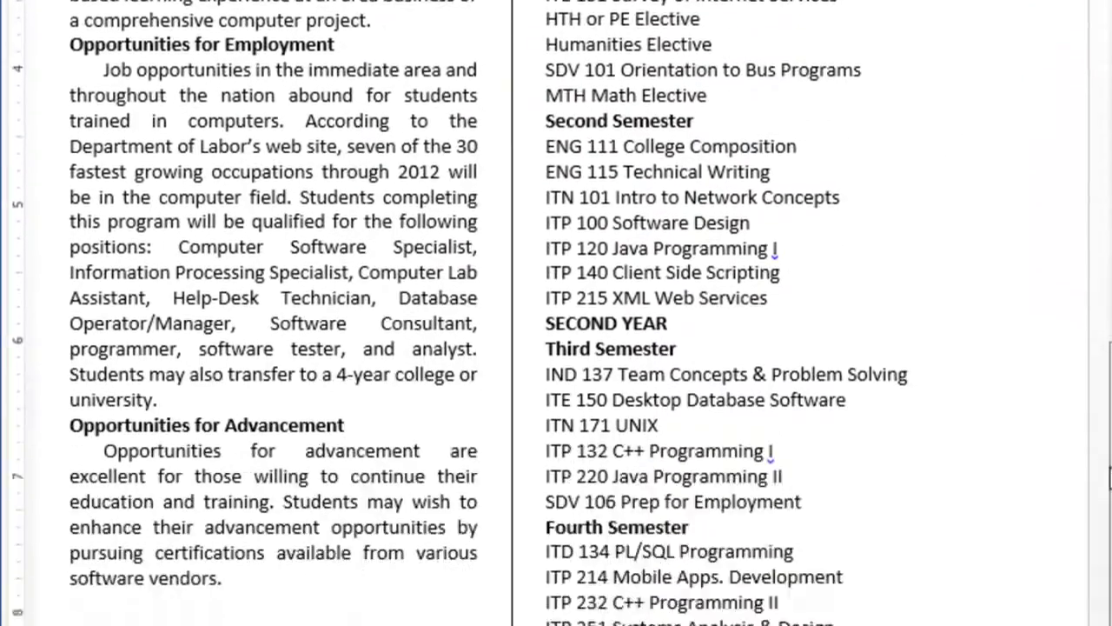
pyautogui.scroll(-4, 574, 435)
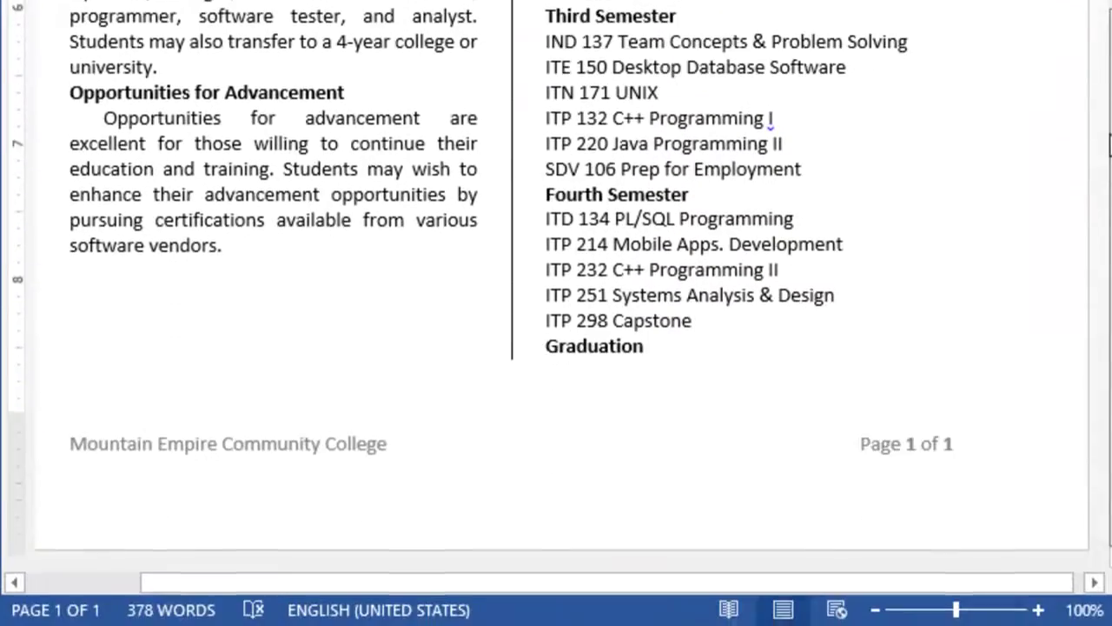
pyautogui.scroll(4, 574, 391)
pyautogui.scroll(5, 556, 286)
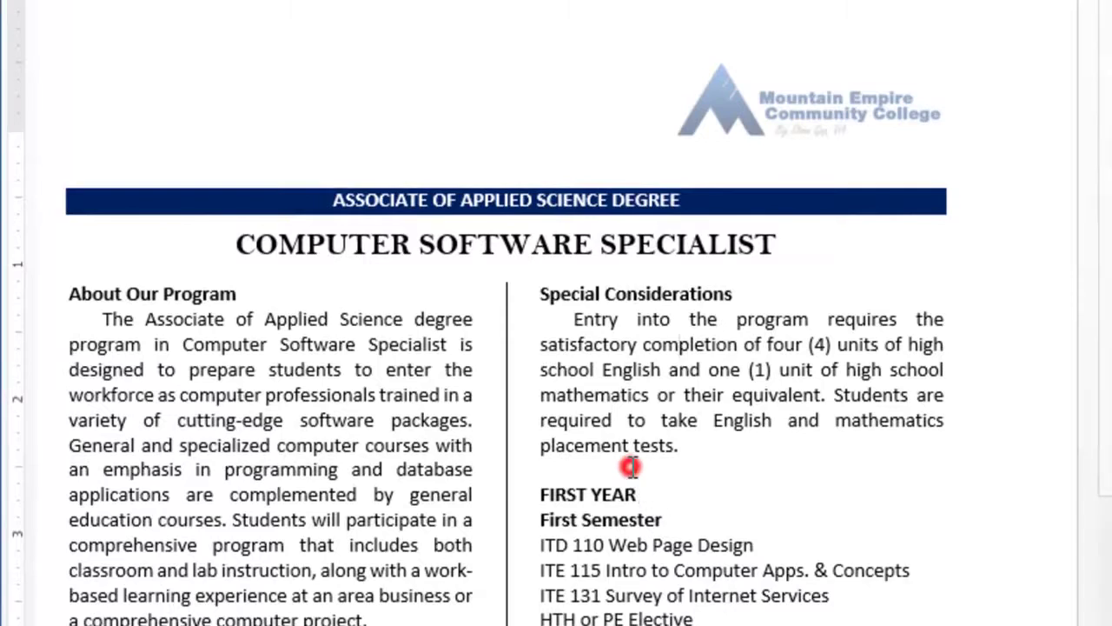
pyautogui.click(628, 469)
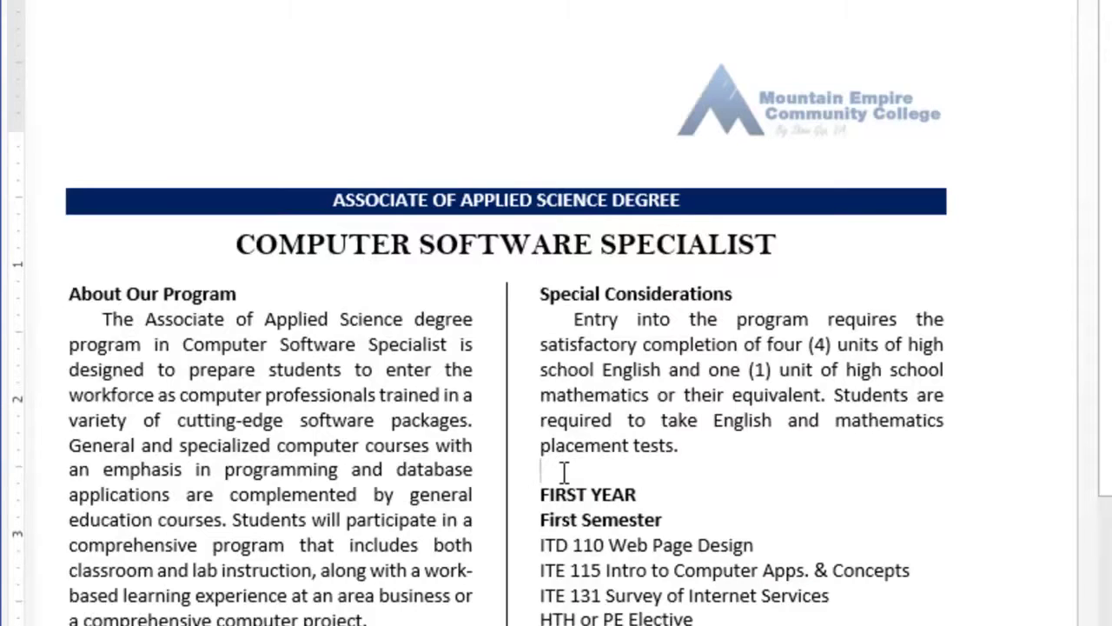
pyautogui.click(565, 471)
pyautogui.press('BackSpace')
pyautogui.press('Return')
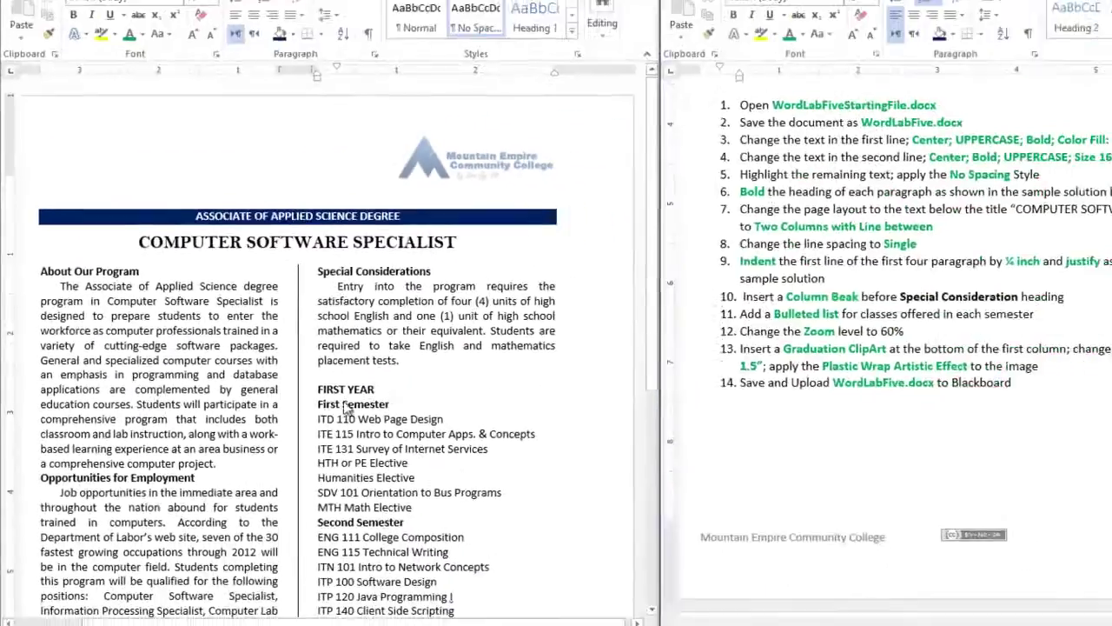
# - Turn the First Semester classes into a bulleted list and pick up their formatting for copying
pyautogui.moveTo(318, 419); pyautogui.dragTo(352, 479)
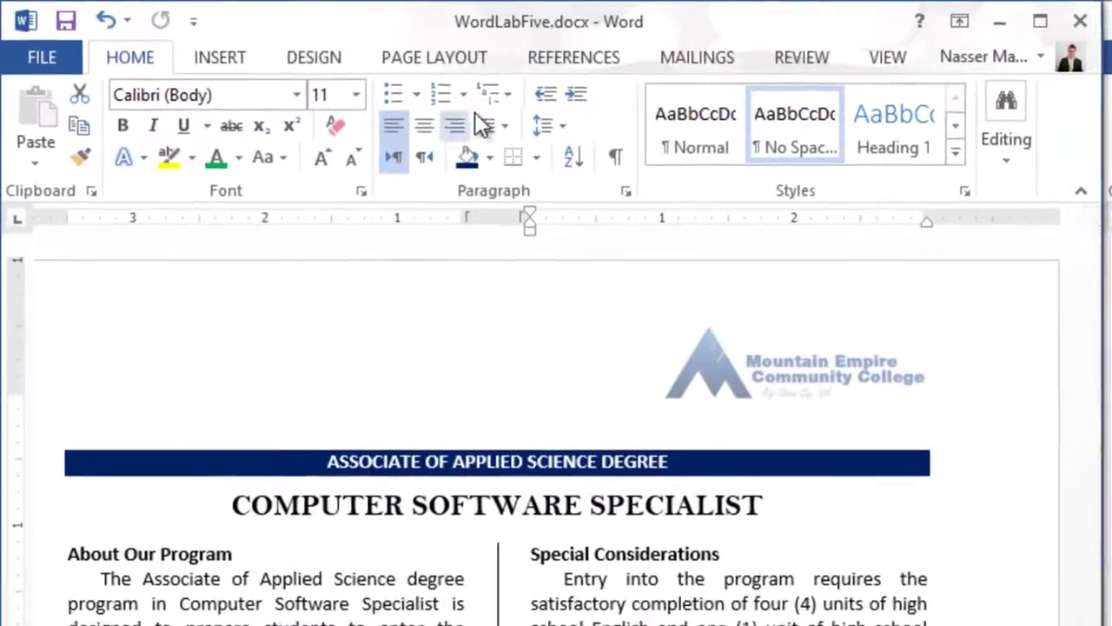
pyautogui.click(403, 92)
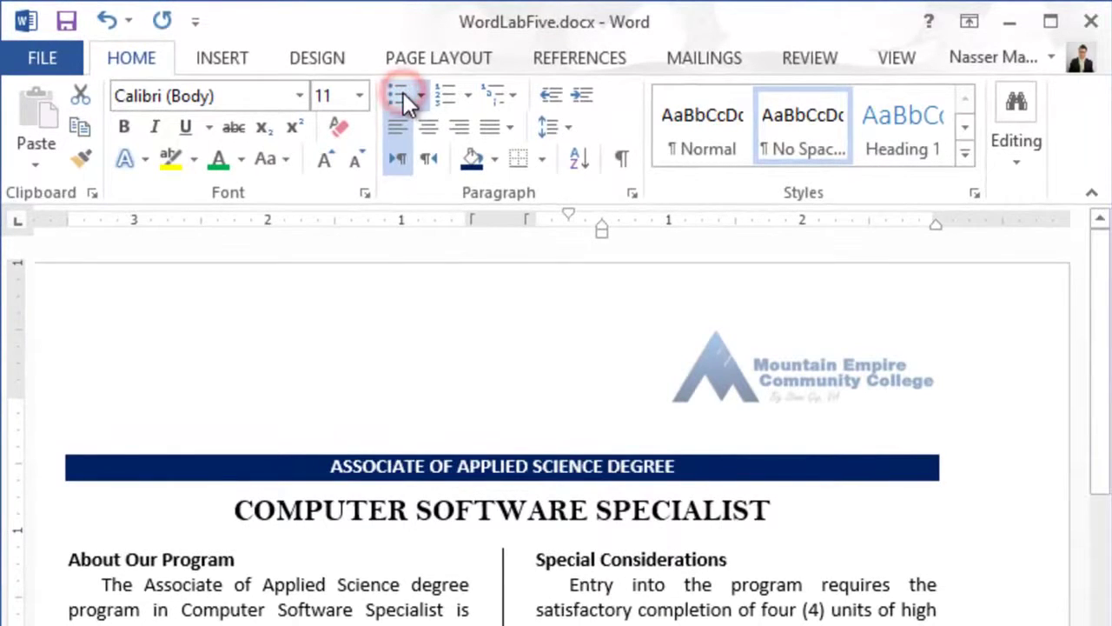
pyautogui.click(76, 159)
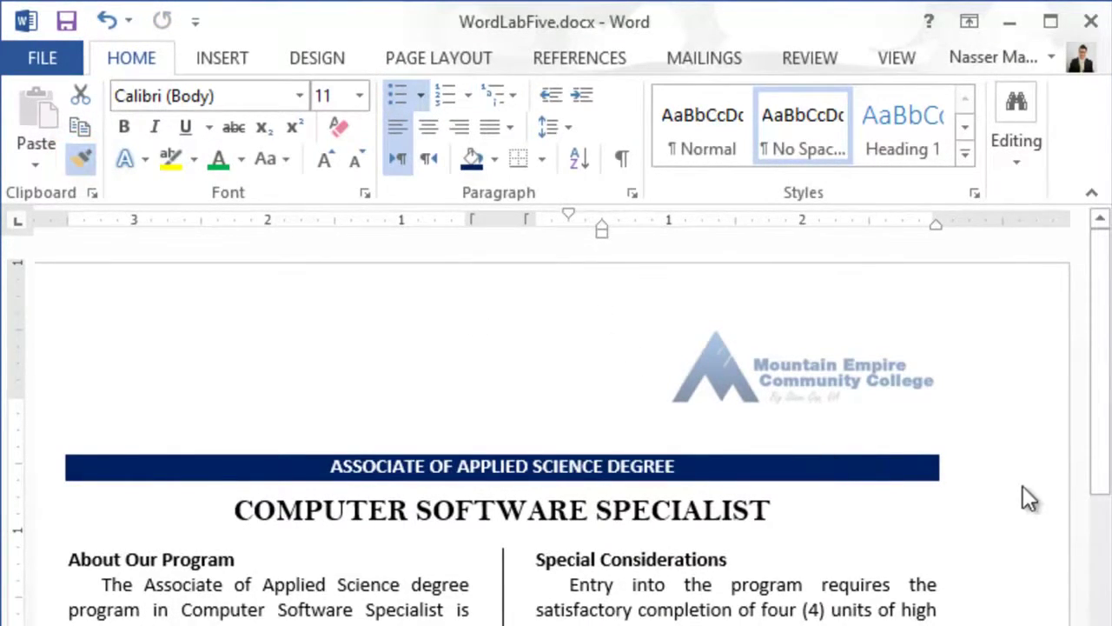
# - Apply the copied bullet formatting to the classes under Second Semester, Third Semester and Fourth Semester
pyautogui.moveTo(1096, 435); pyautogui.dragTo(1101, 460)
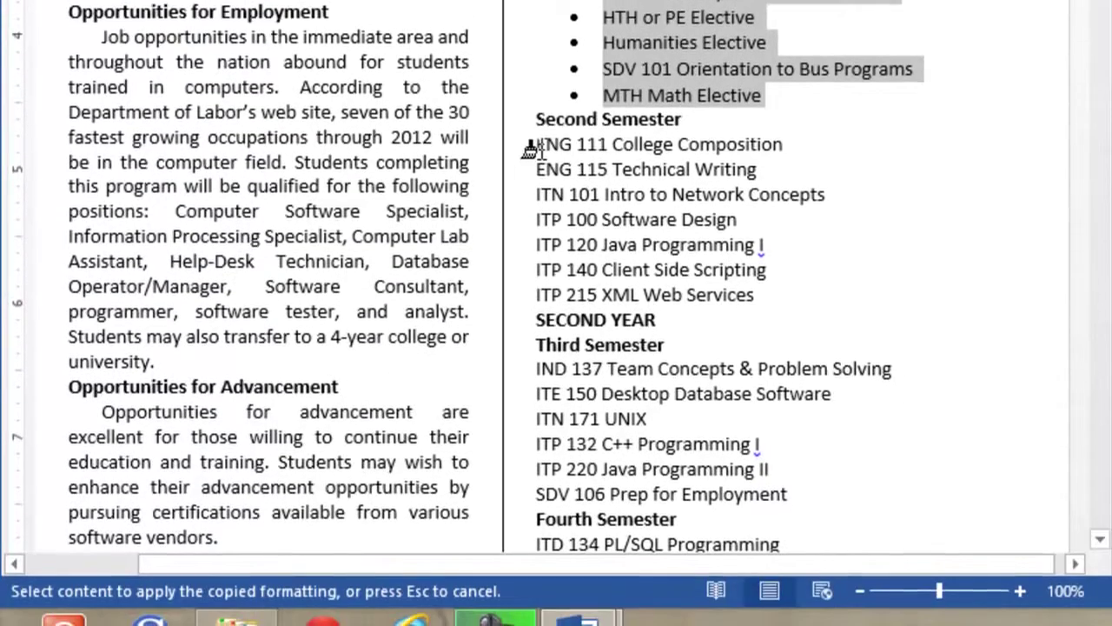
pyautogui.moveTo(530, 146)
pyautogui.mouseDown()
pyautogui.moveTo(745, 243)
pyautogui.moveTo(738, 295)
pyautogui.moveTo(755, 306)
pyautogui.mouseUp()
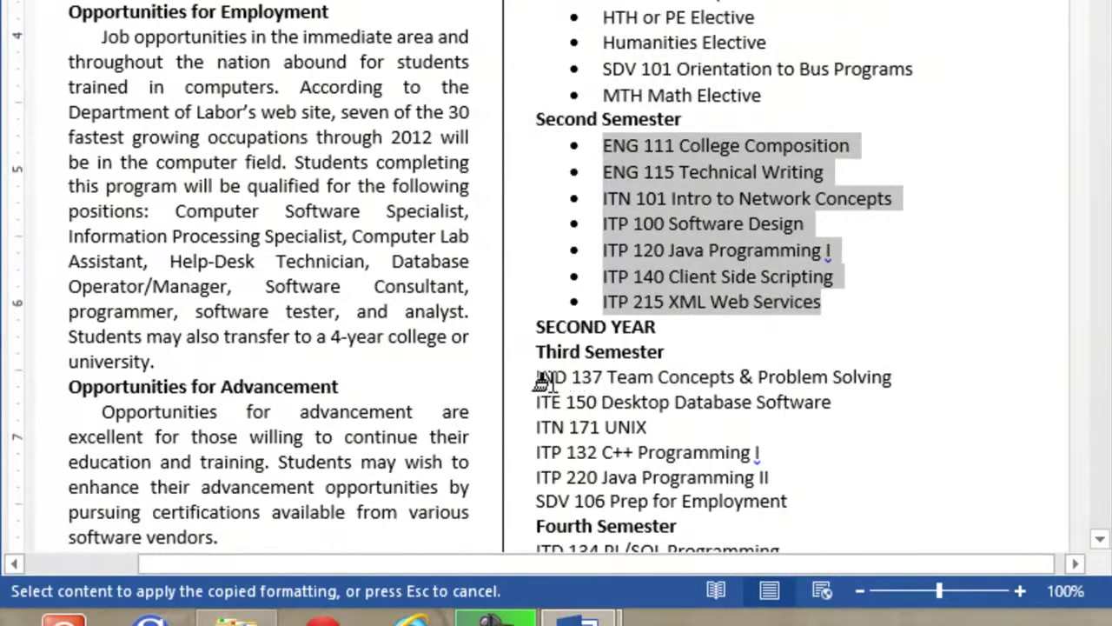
pyautogui.moveTo(535, 377)
pyautogui.mouseDown()
pyautogui.moveTo(560, 379)
pyautogui.moveTo(782, 503)
pyautogui.mouseUp()
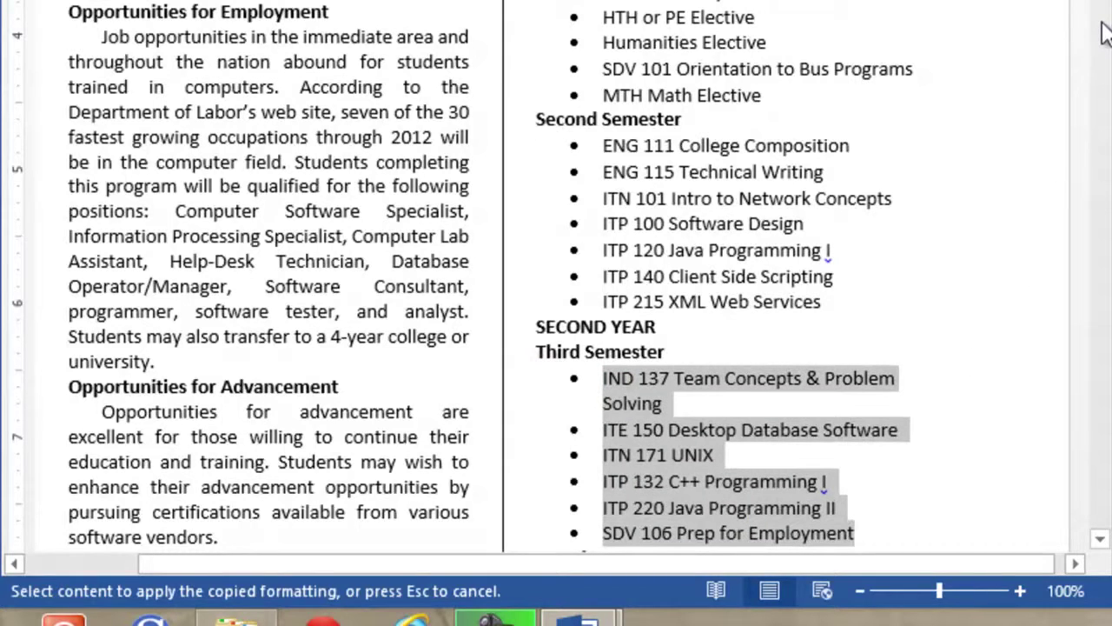
pyautogui.scroll(-6, 594, 97)
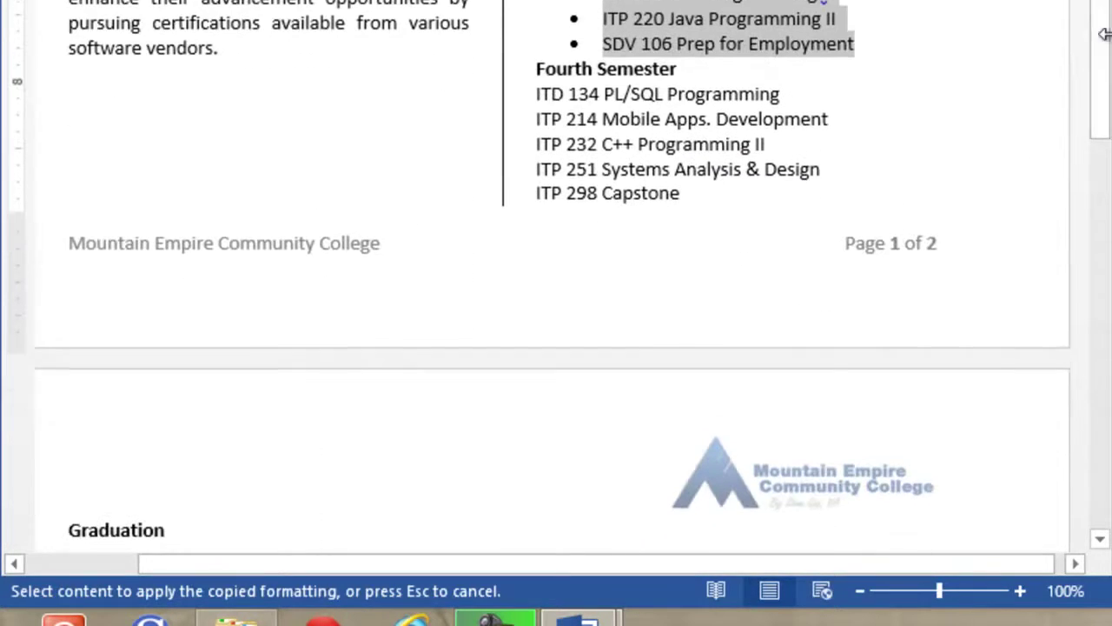
pyautogui.moveTo(527, 92)
pyautogui.mouseDown()
pyautogui.moveTo(651, 184)
pyautogui.moveTo(691, 231)
pyautogui.moveTo(720, 345)
pyautogui.moveTo(715, 446)
pyautogui.moveTo(690, 561)
pyautogui.moveTo(687, 415)
pyautogui.moveTo(649, 283)
pyautogui.moveTo(707, 144)
pyautogui.moveTo(724, 5)
pyautogui.moveTo(738, 12)
pyautogui.mouseUp()
pyautogui.moveTo(1105, 86)
pyautogui.mouseDown()
pyautogui.moveTo(1104, 5)
pyautogui.moveTo(1089, 121)
pyautogui.mouseUp()
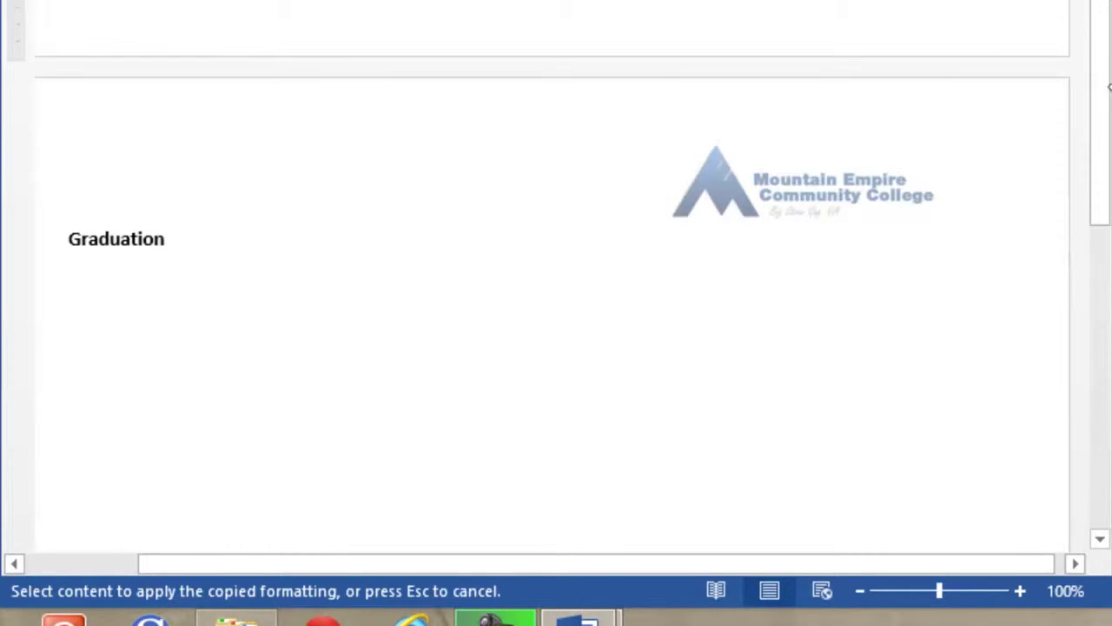
pyautogui.scroll(4, 1092, 109)
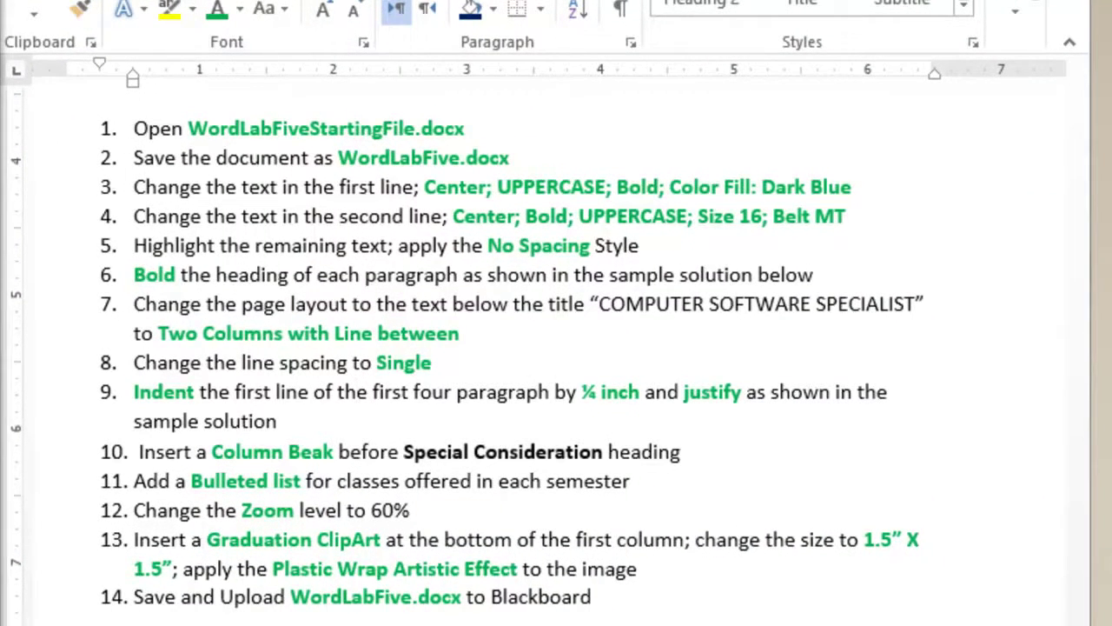
# - Switch to WordLabFiveInstructions.docx and undo the deletion of the instructions about the blank line before FIRST YEAR and the 10-point paragraph text
pyautogui.doubleClick(467, 452)
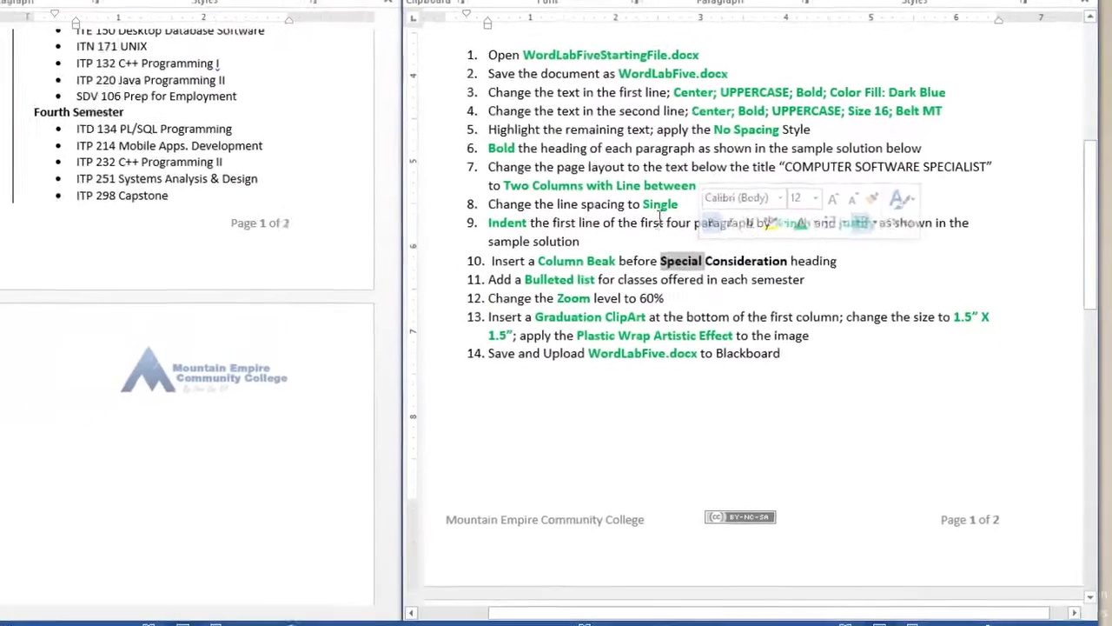
pyautogui.click(661, 217)
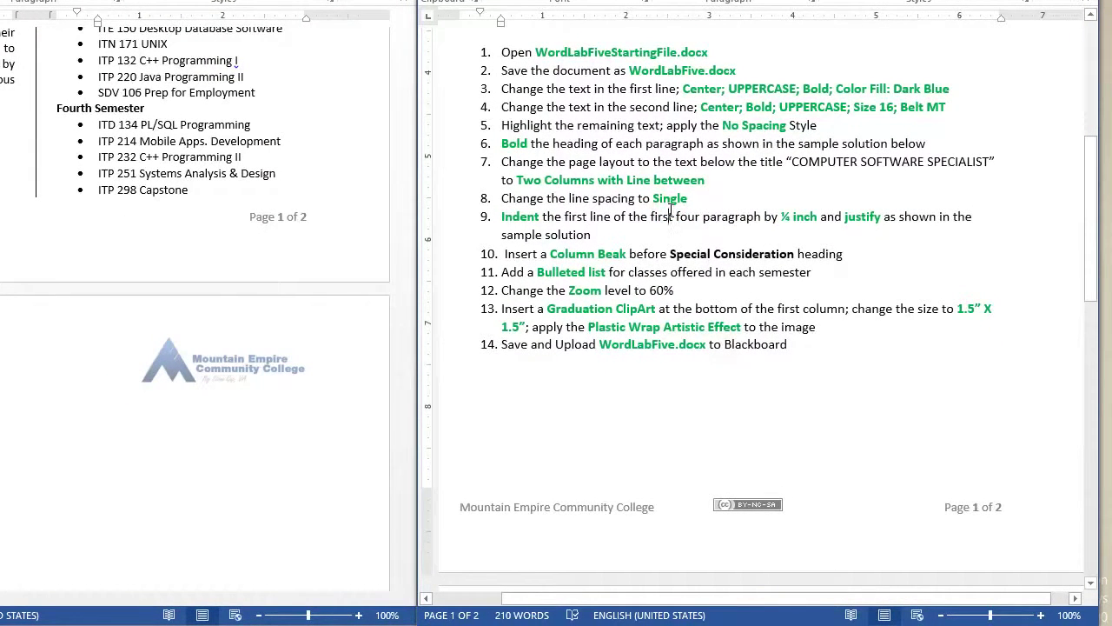
pyautogui.hotkey('ctrl', 'z')
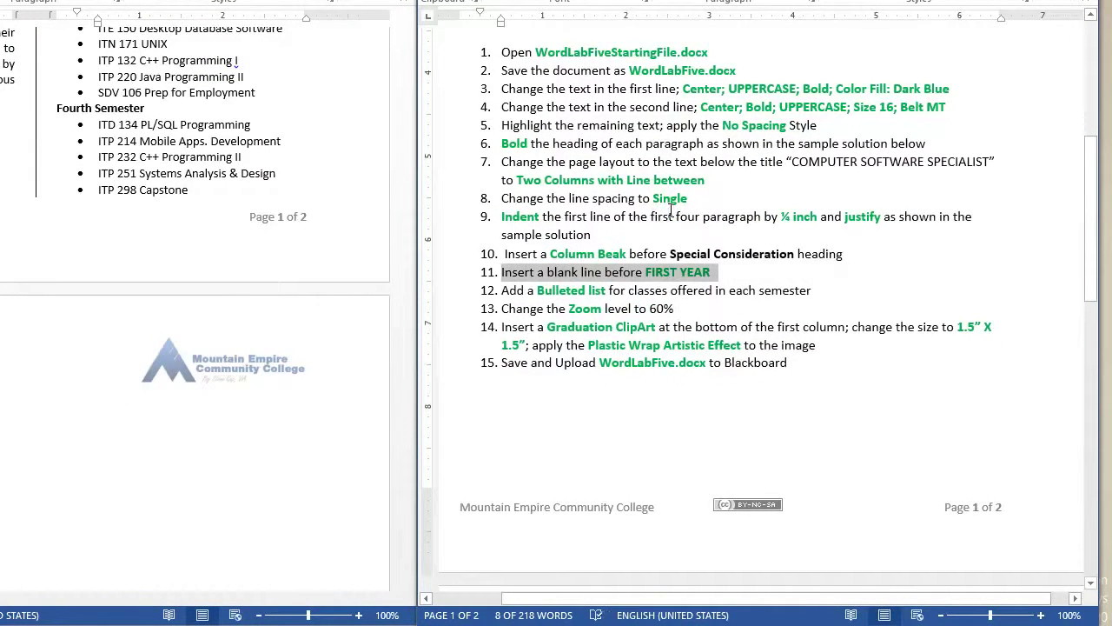
pyautogui.hotkey('ctrl', 'z')
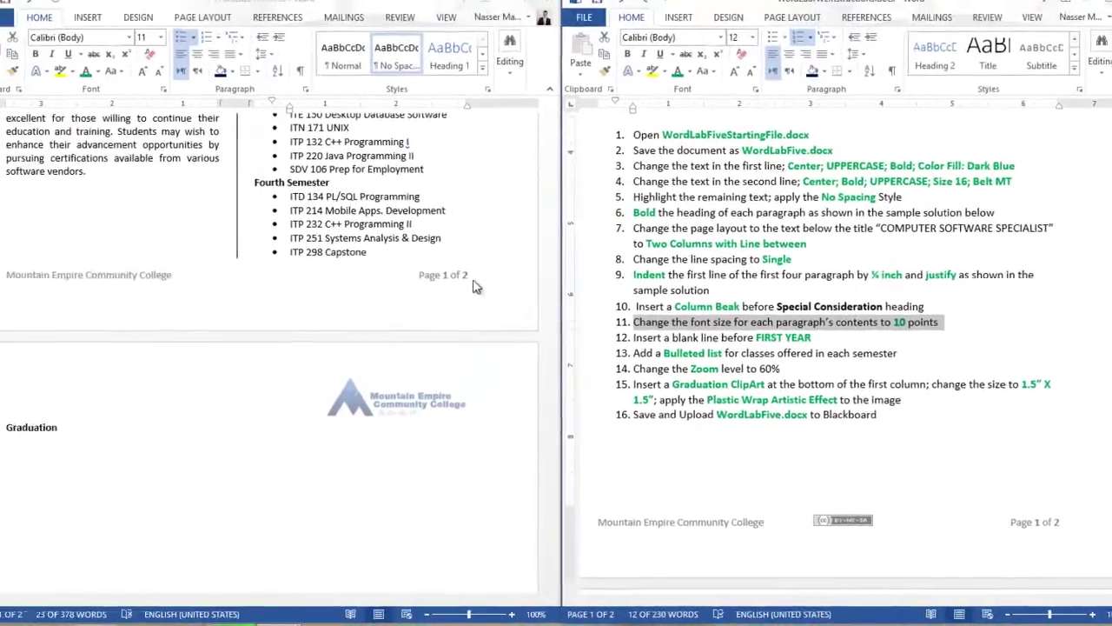
# - Return to WordLabFive.docx and set the font size of the "About Our Program" paragraph to 10 points
pyautogui.moveTo(189, 191); pyautogui.dragTo(98, 124)
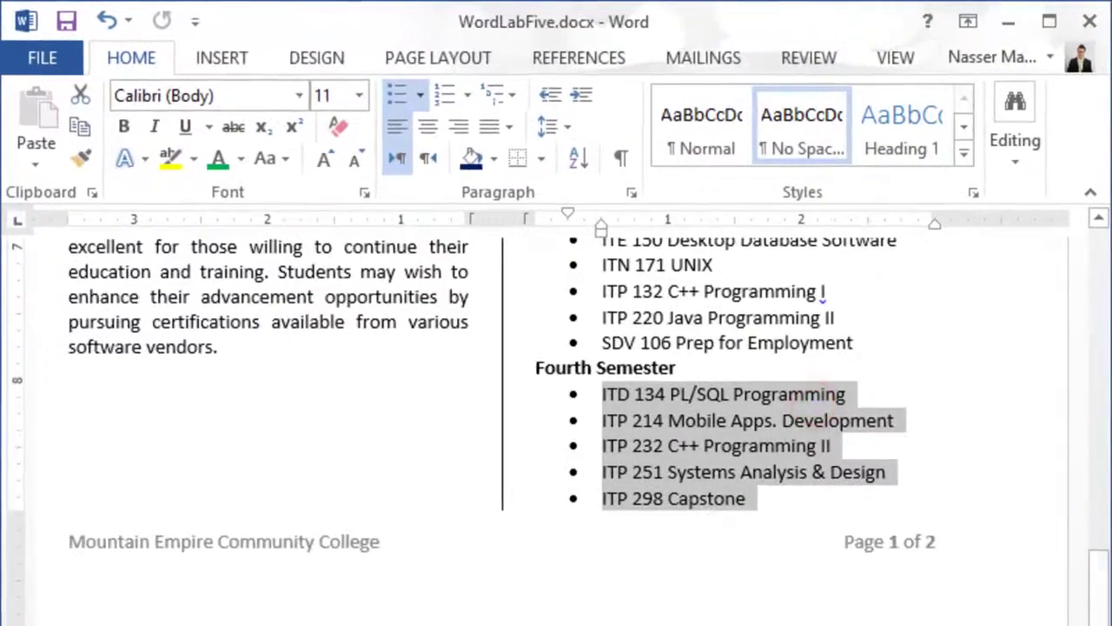
pyautogui.moveTo(1099, 587); pyautogui.dragTo(1099, 300)
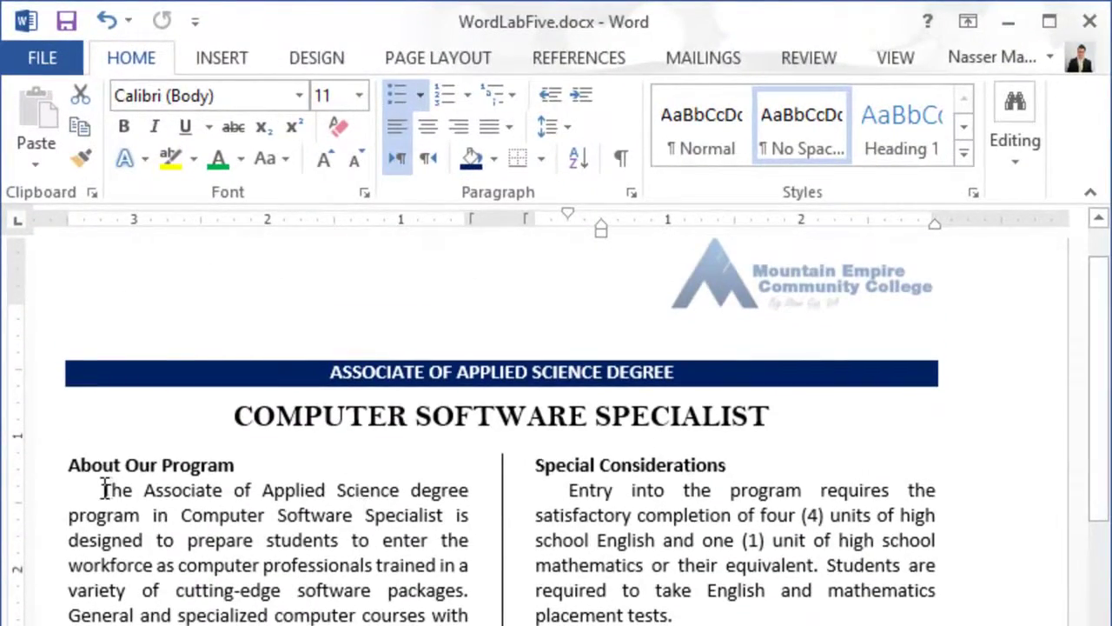
pyautogui.moveTo(103, 488); pyautogui.dragTo(347, 624)
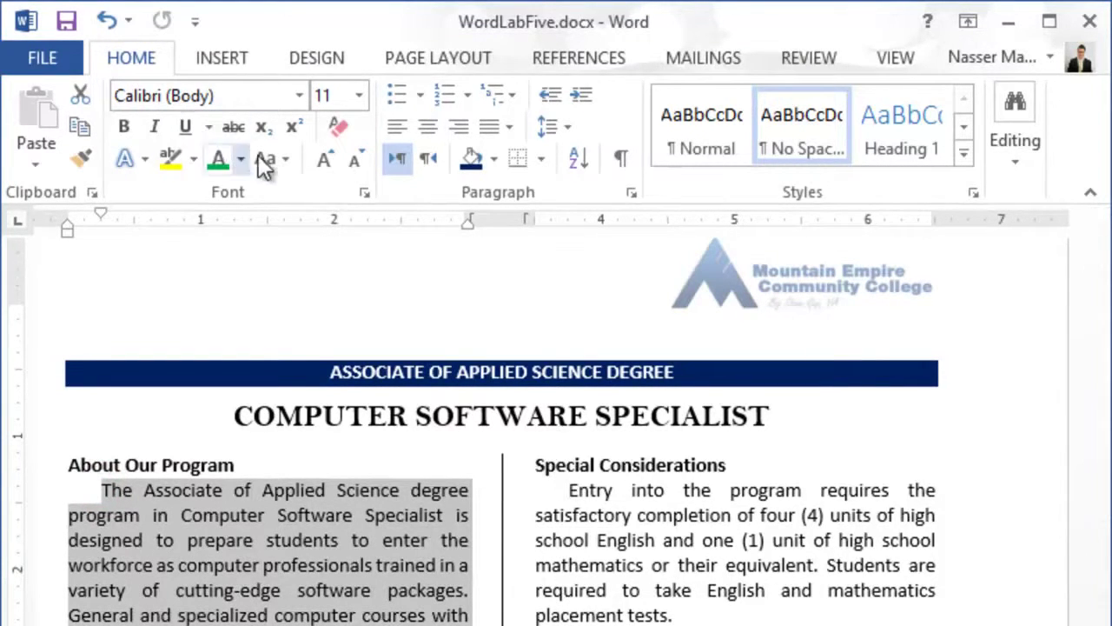
pyautogui.click(359, 95)
pyautogui.click(328, 179)
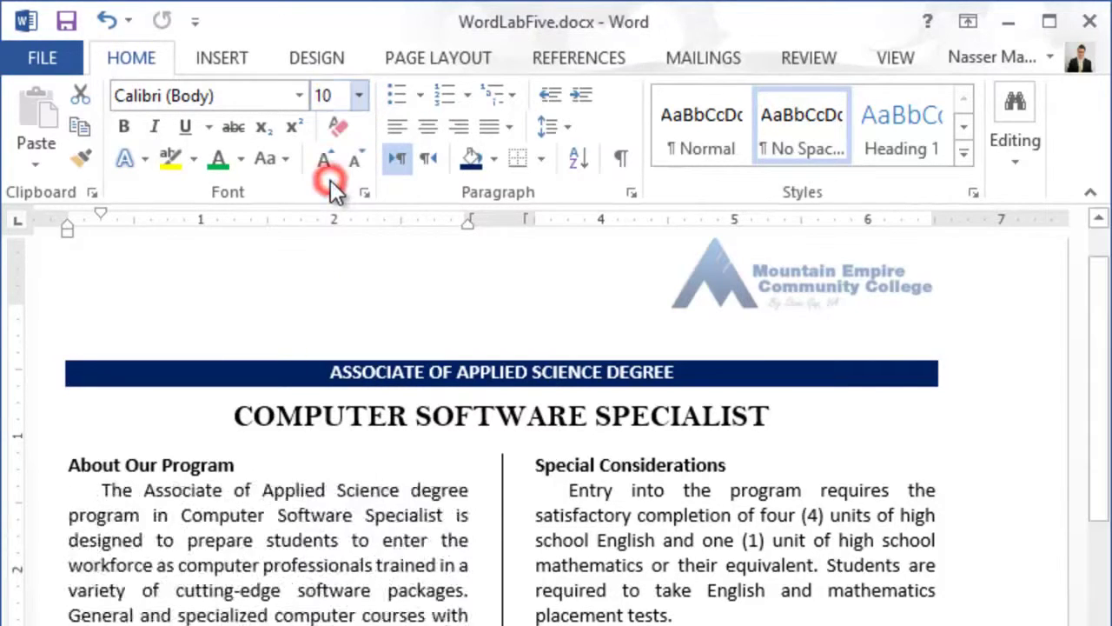
# - Set the font size of the paragraph under "Opportunities for Employment" to 10 points
pyautogui.tripleClick(373, 622)
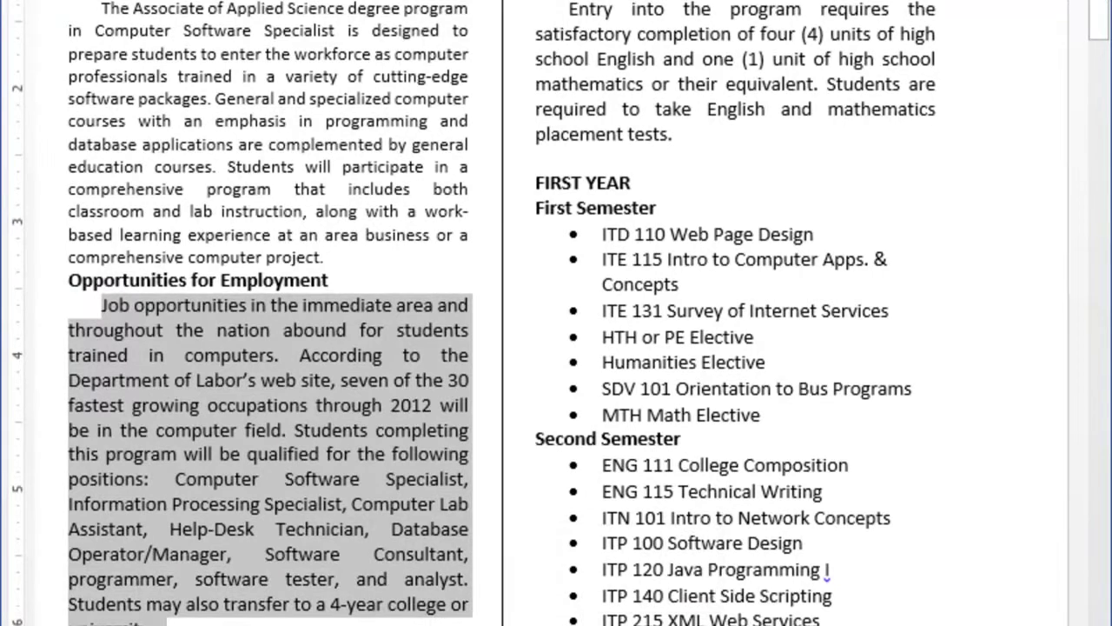
pyautogui.click(339, 0)
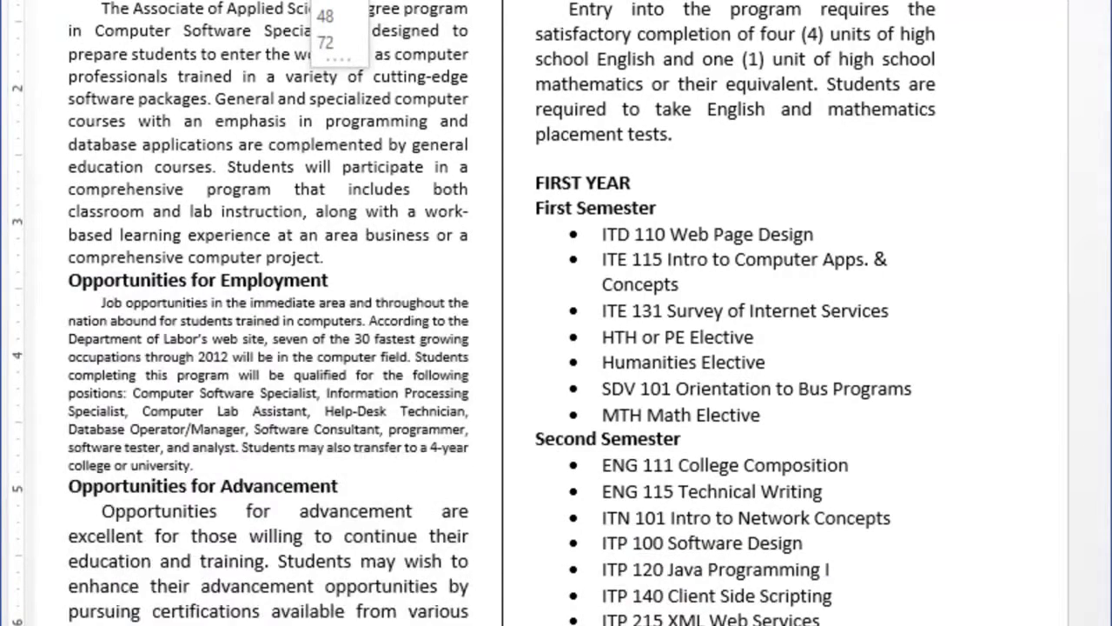
pyautogui.click(339, 0)
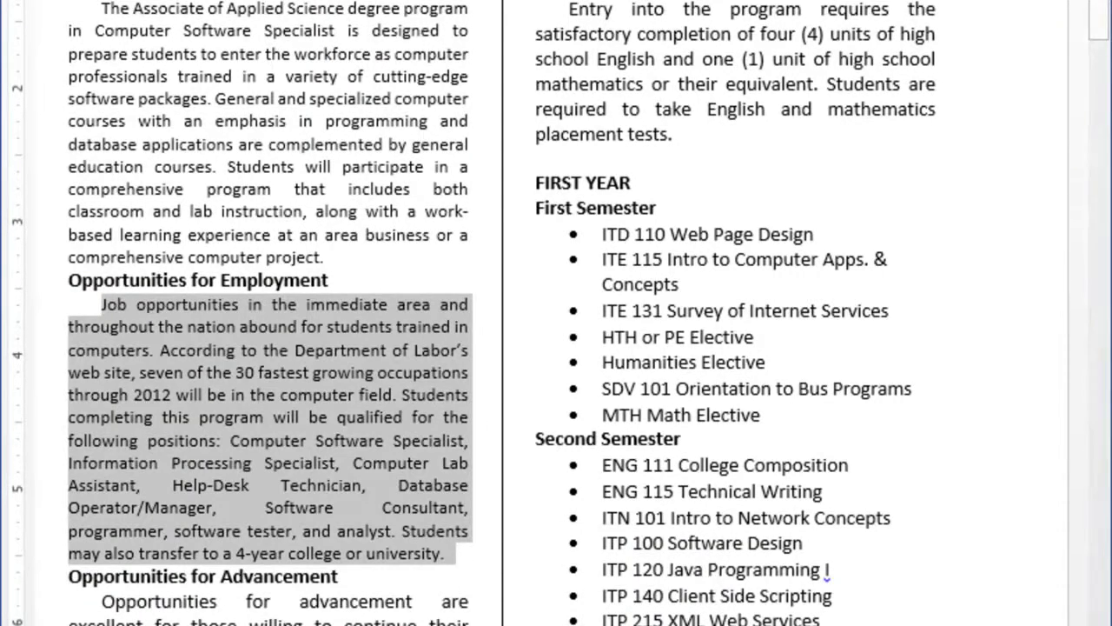
# - Set the font size of the paragraph under "Opportunities for Advancement" to 10 points
pyautogui.scroll(-5, 787, 62)
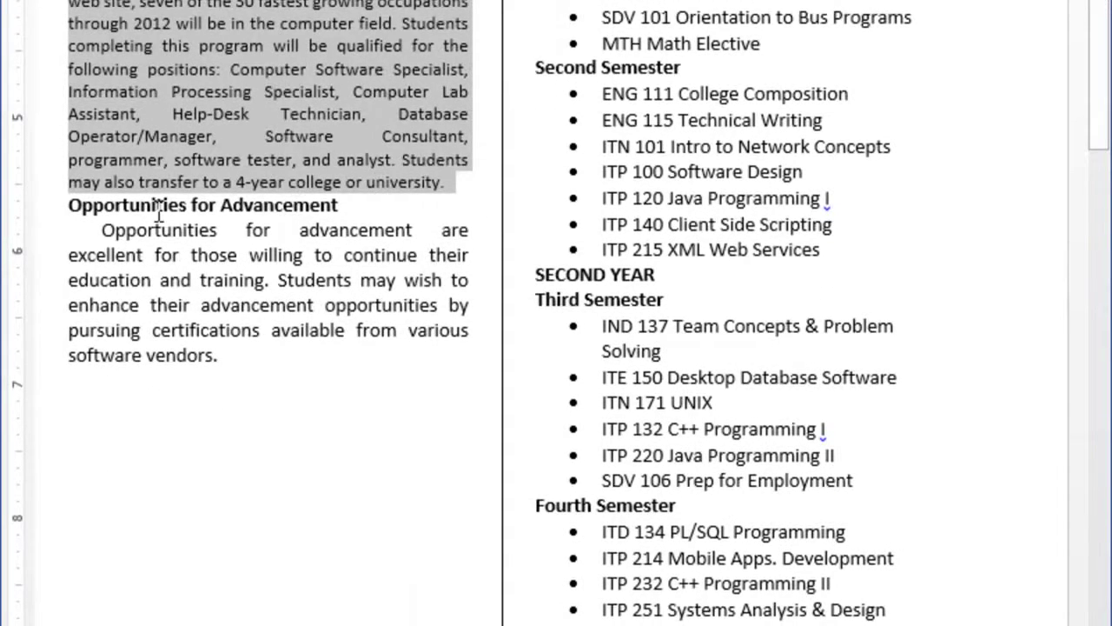
pyautogui.moveTo(102, 231); pyautogui.dragTo(251, 365)
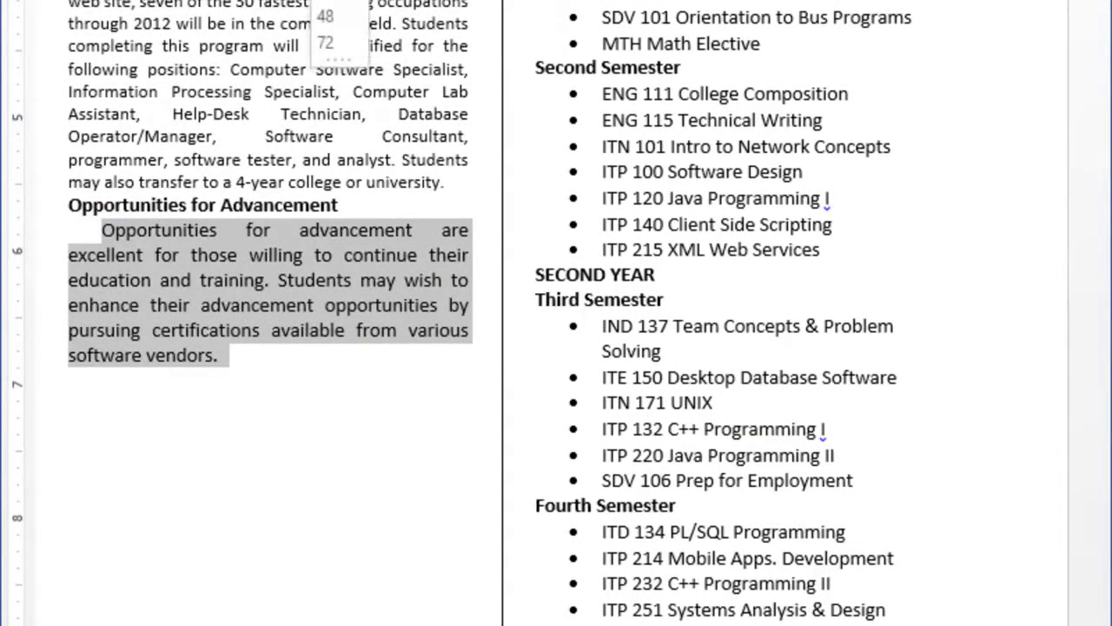
pyautogui.click(322, 0)
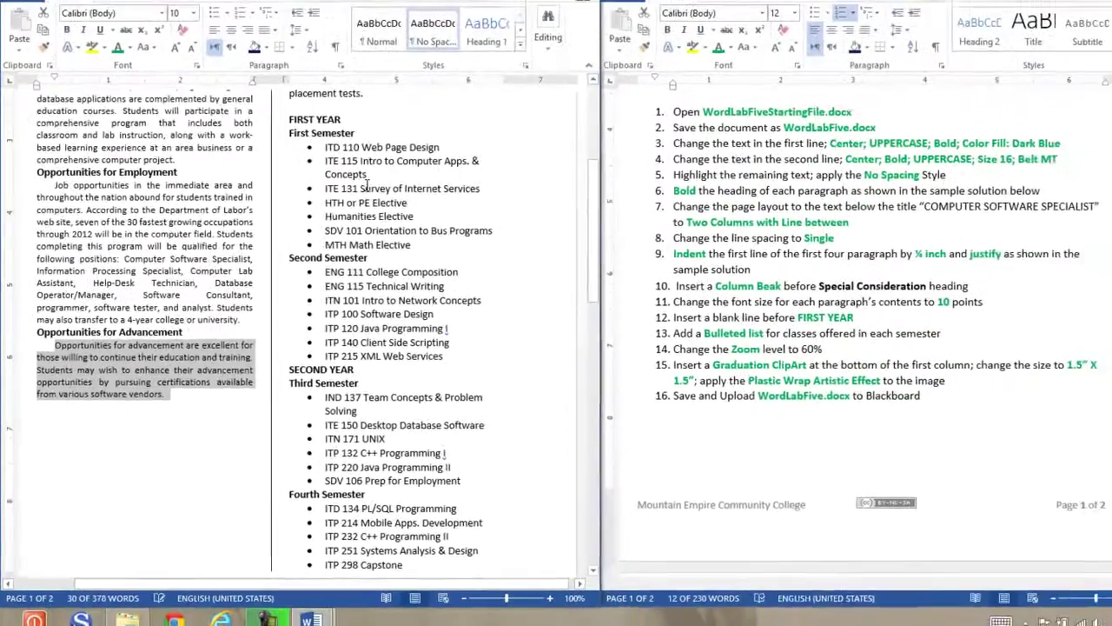
# - Set the font size of the paragraph under "Special Considerations" to 10 points
pyautogui.click(366, 185)
pyautogui.moveTo(594, 227); pyautogui.dragTo(545, 195)
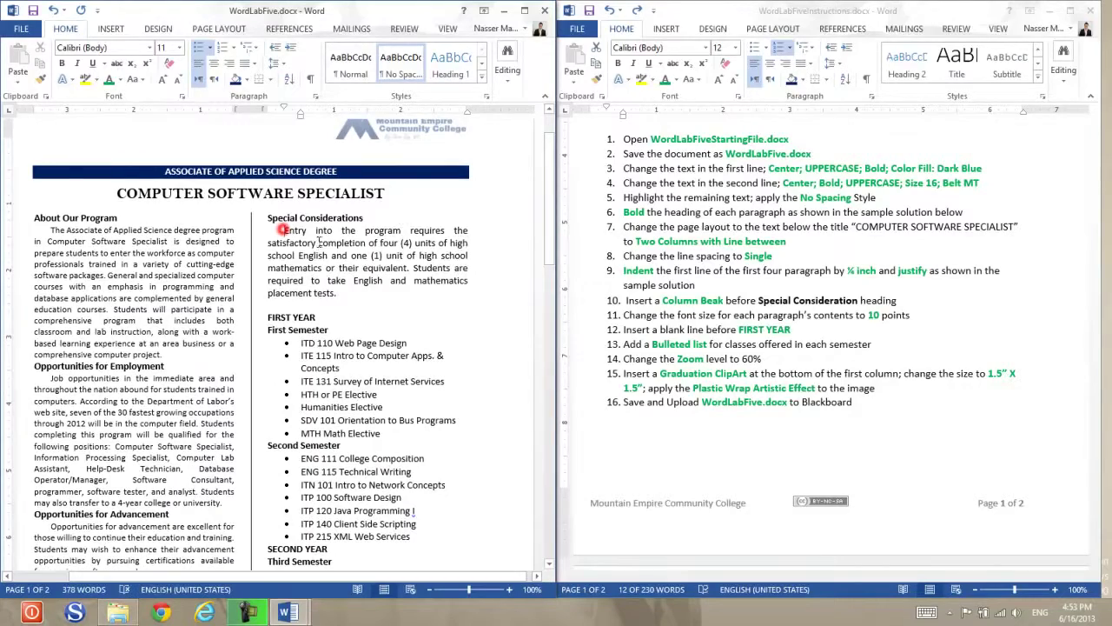
pyautogui.moveTo(282, 230); pyautogui.dragTo(372, 289)
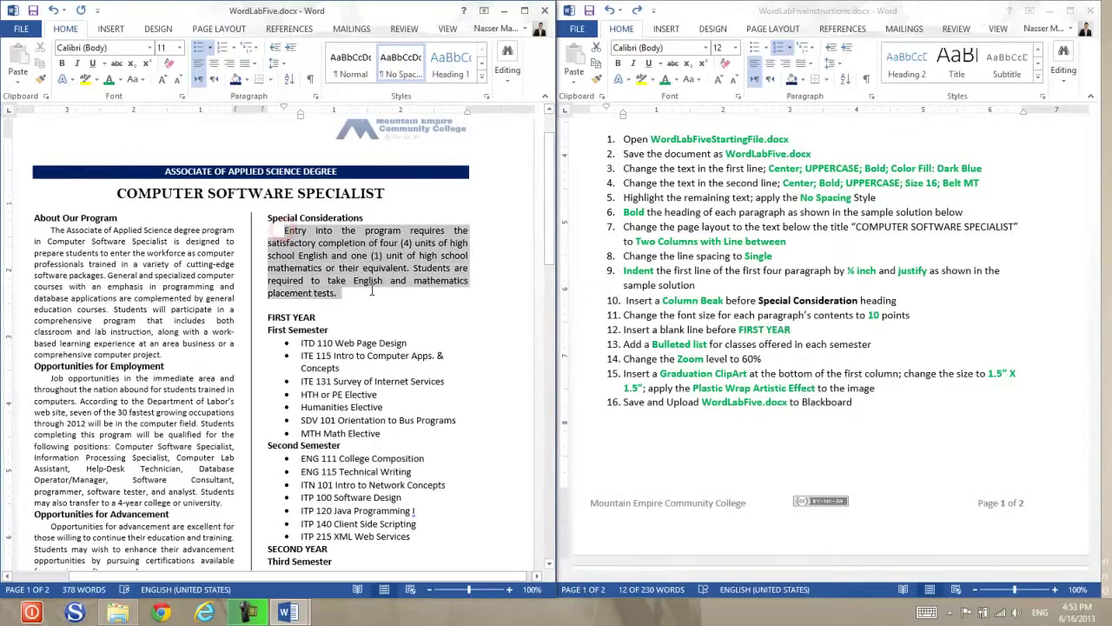
pyautogui.click(177, 80)
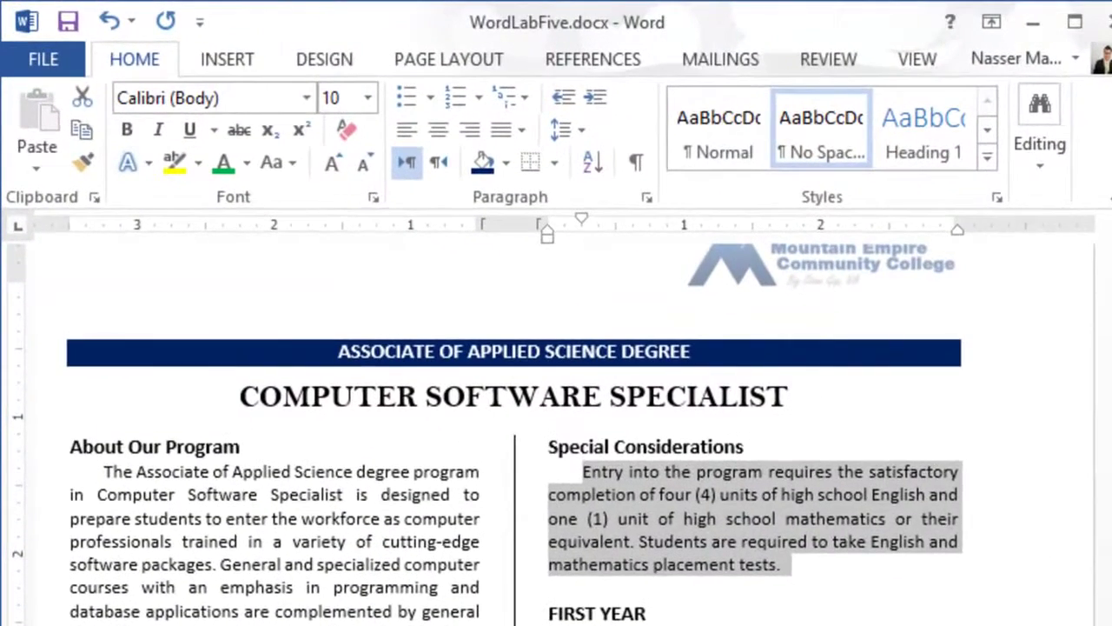
# - Set the font size of the class lists under First Semester and Second Semester to 10 points
pyautogui.click(286, 320)
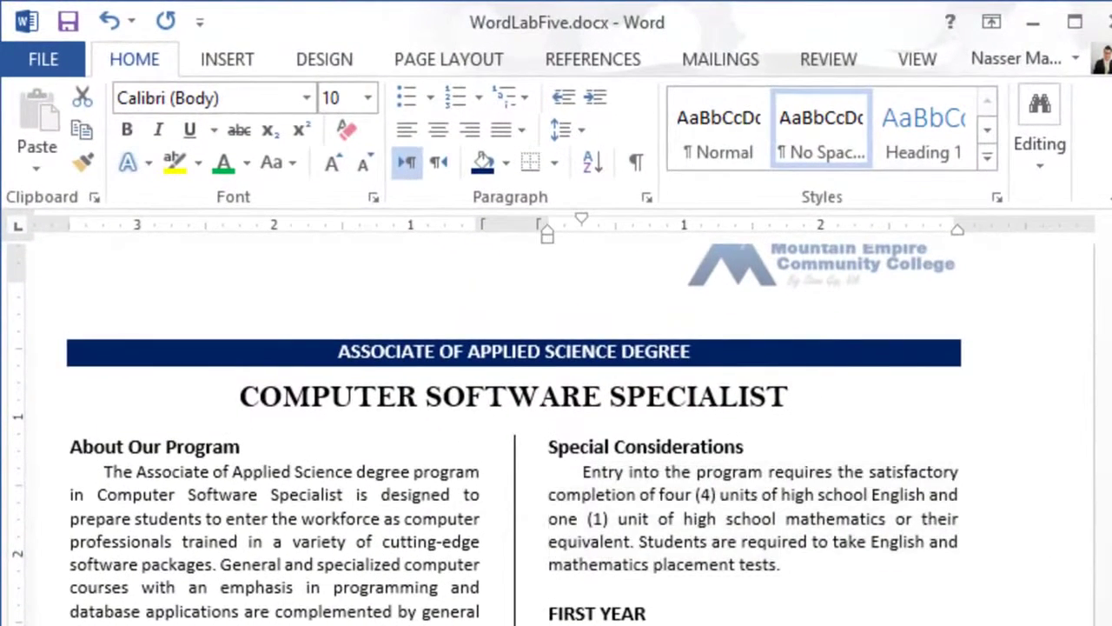
pyautogui.click(604, 480)
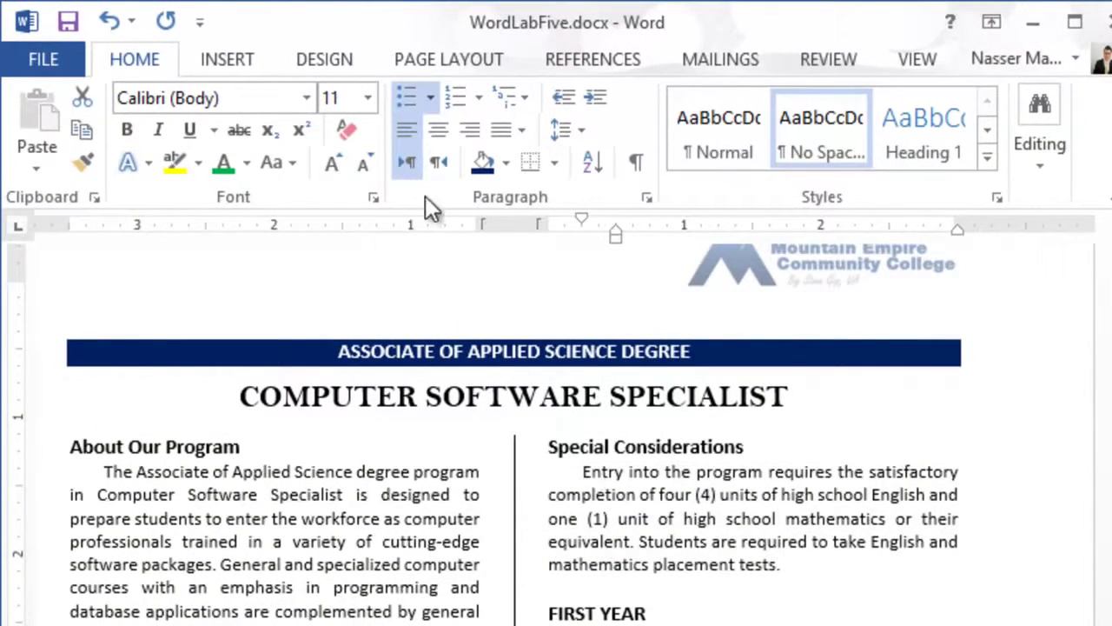
pyautogui.click(362, 167)
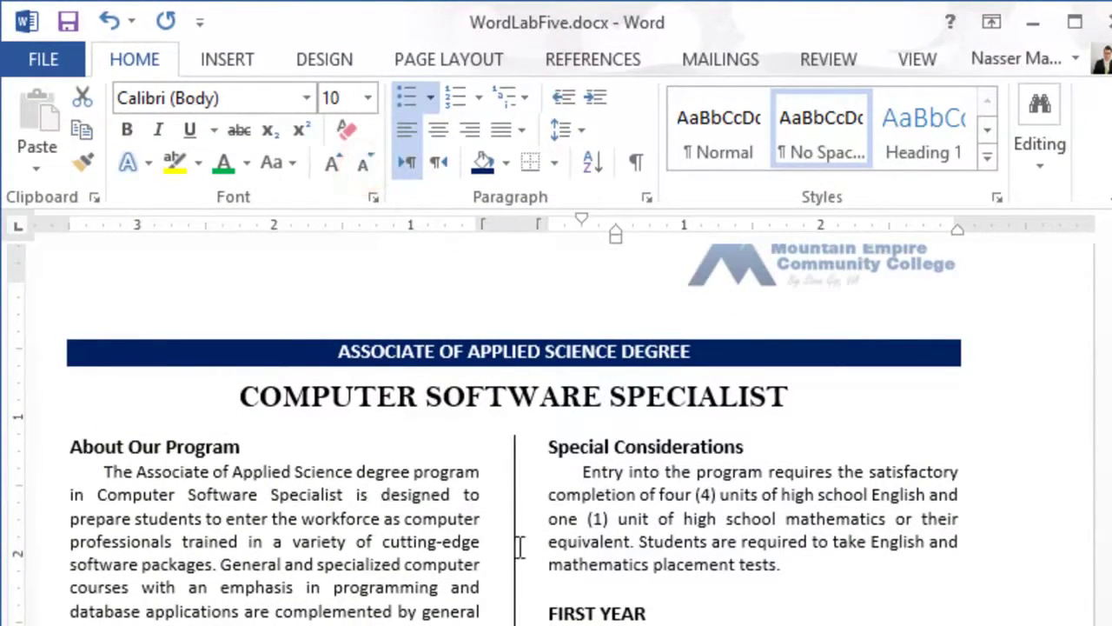
pyautogui.moveTo(615, 599); pyautogui.dragTo(863, 426)
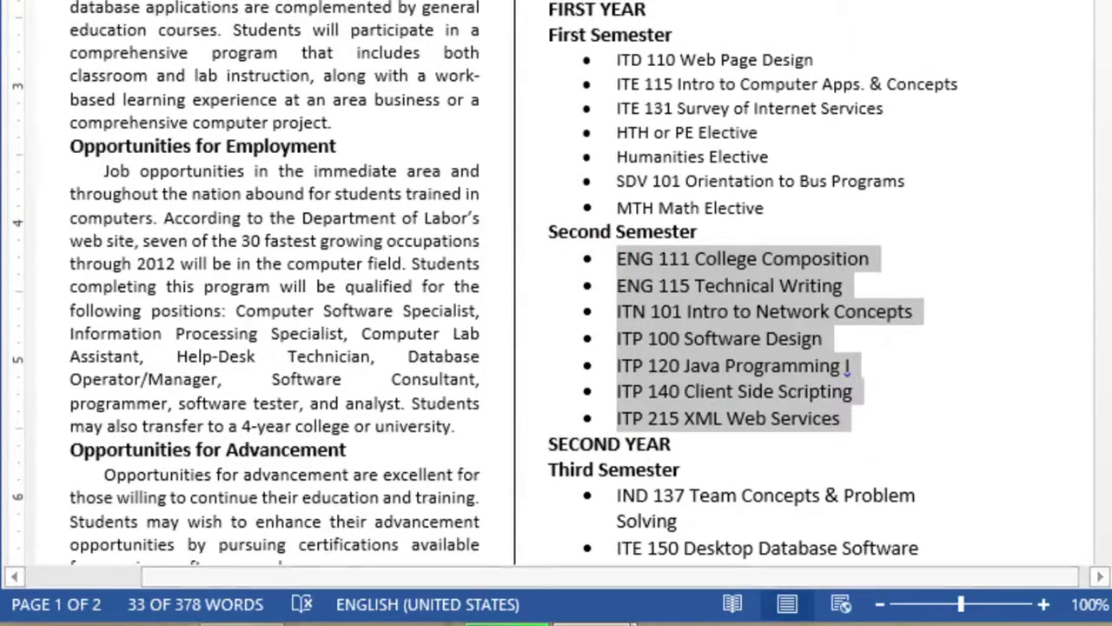
pyautogui.hotkey('ctrl', 'shift', ',')
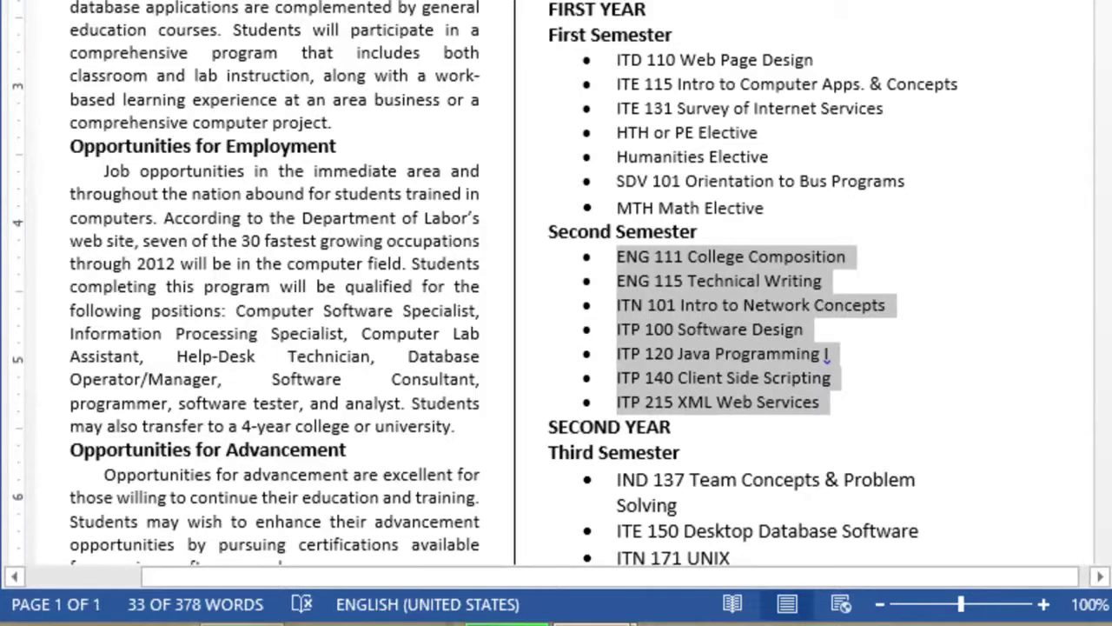
# - Set the font size of the class lists under Third Semester and Fourth Semester to 10 points
pyautogui.scroll(-5, 712, 142)
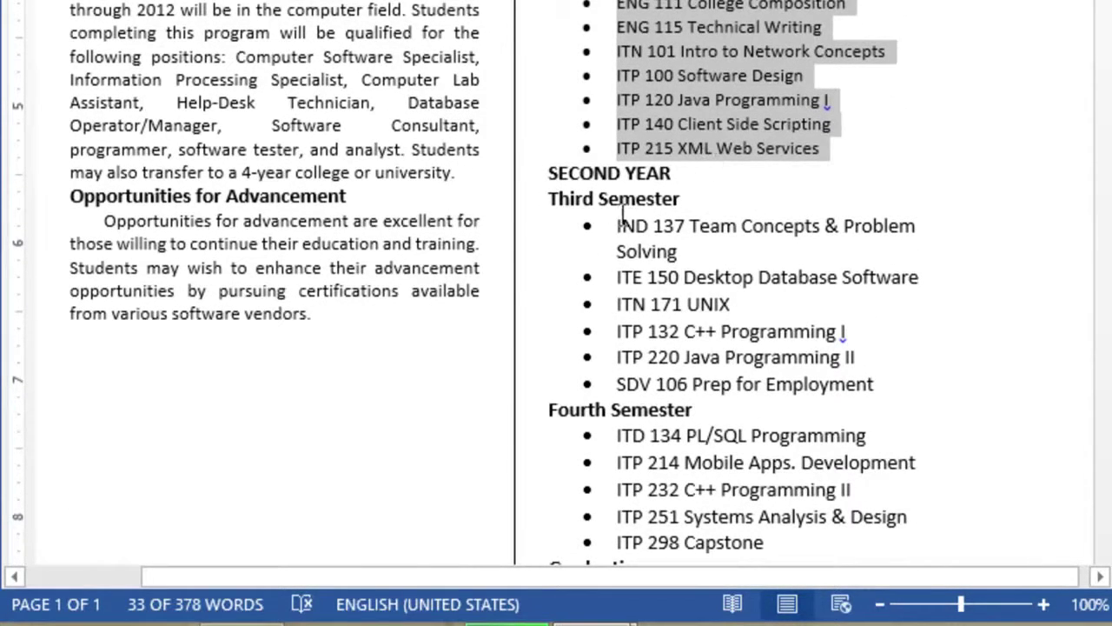
pyautogui.moveTo(620, 222); pyautogui.dragTo(876, 382)
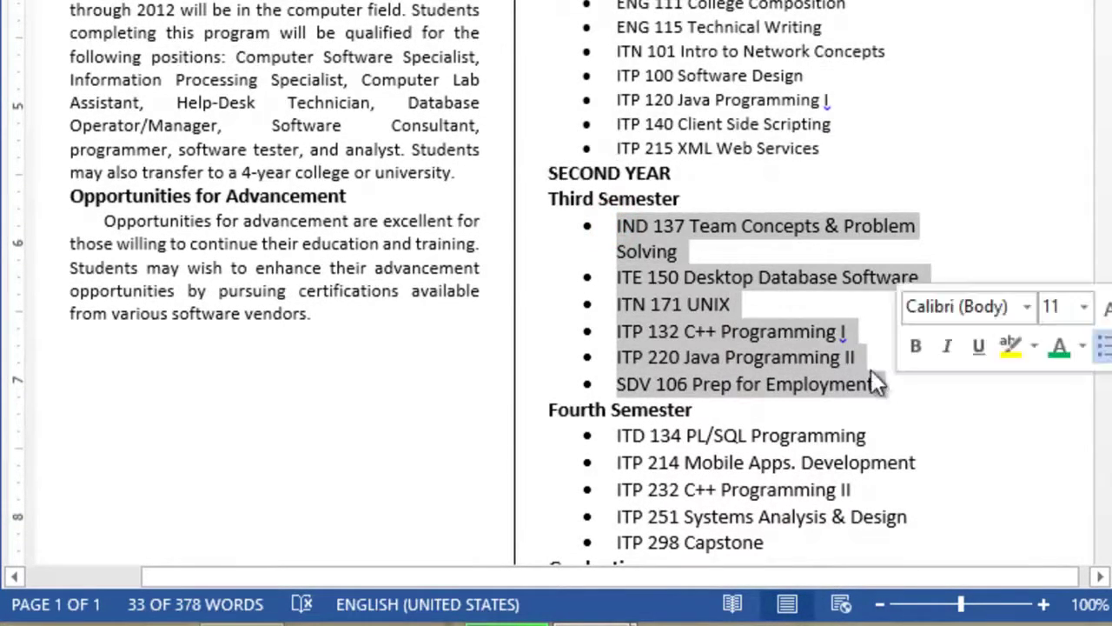
pyautogui.hotkey('ctrl', 'shift', ',')
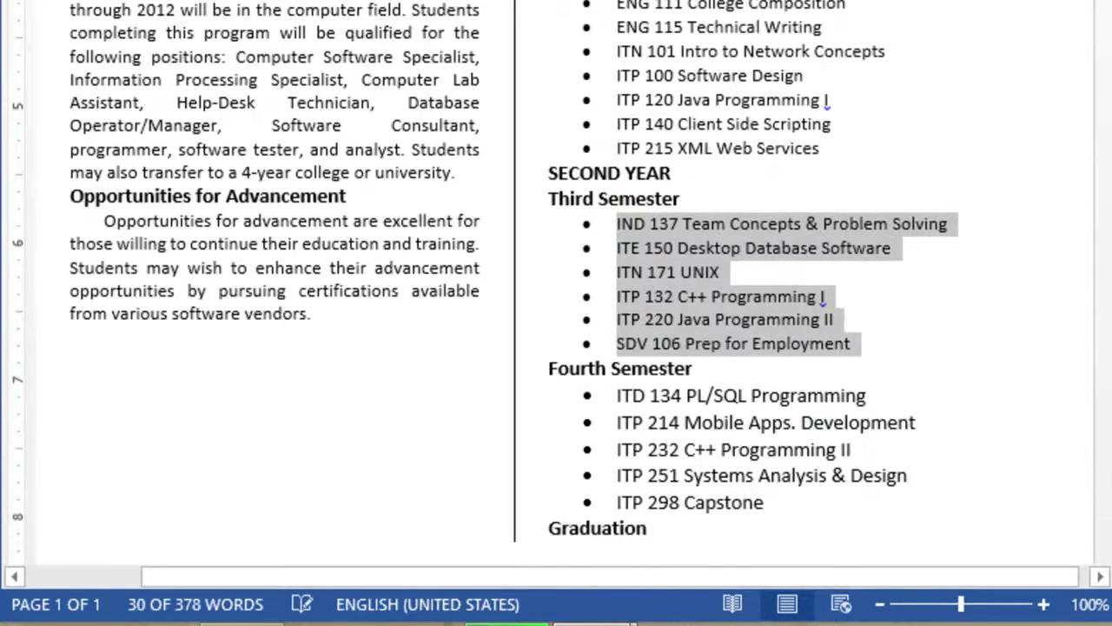
pyautogui.scroll(-3, 980, 10)
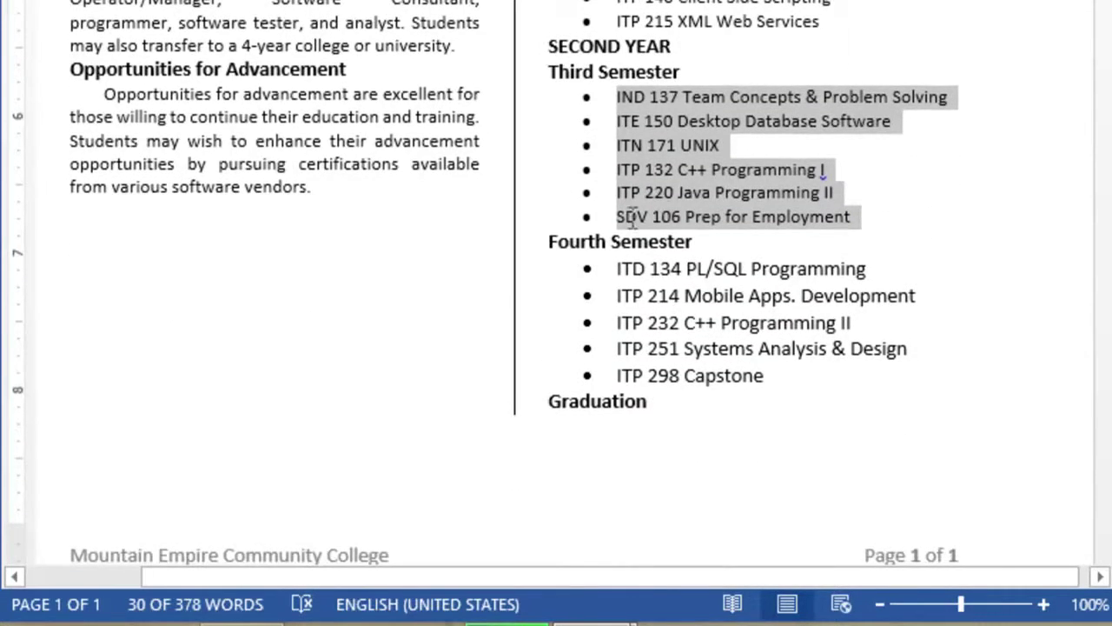
pyautogui.moveTo(612, 268); pyautogui.dragTo(790, 377)
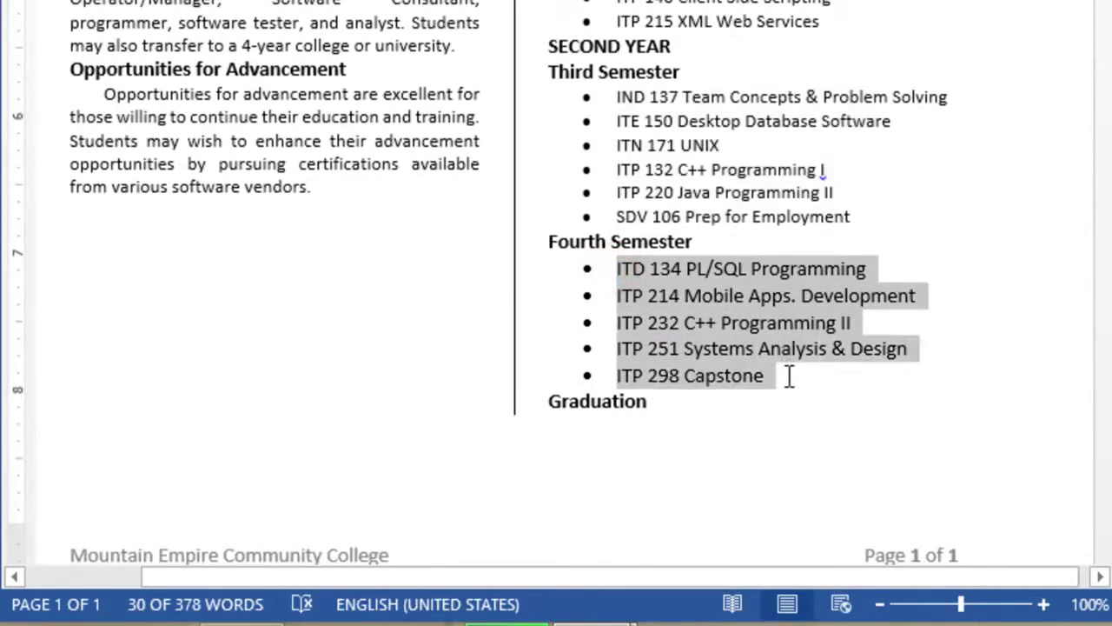
pyautogui.hotkey('ctrl', 'shift', ',')
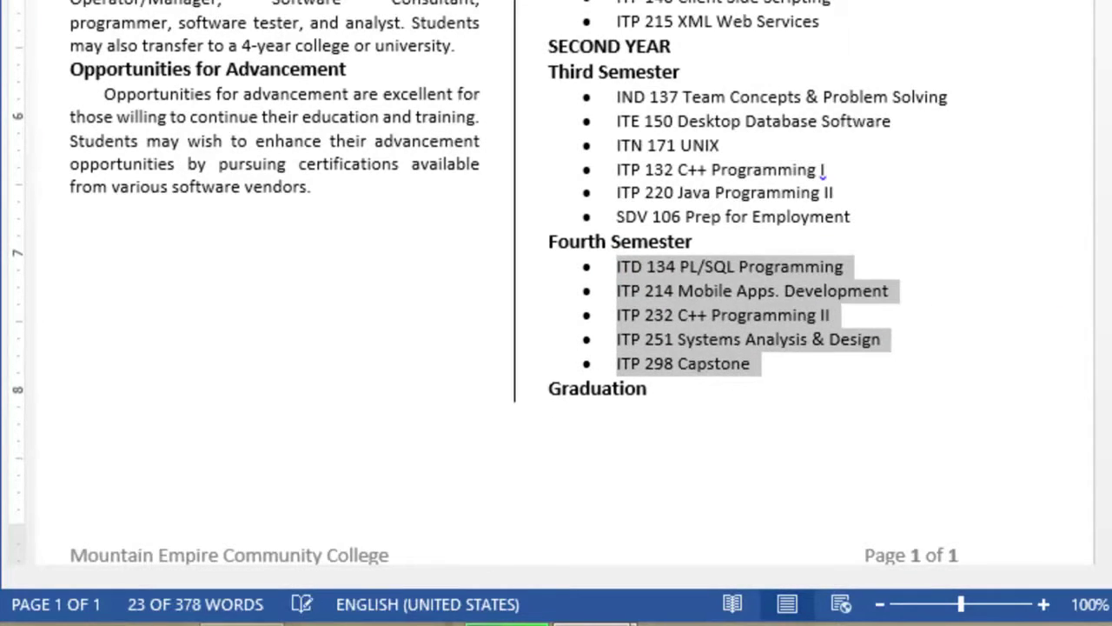
pyautogui.click(872, 26)
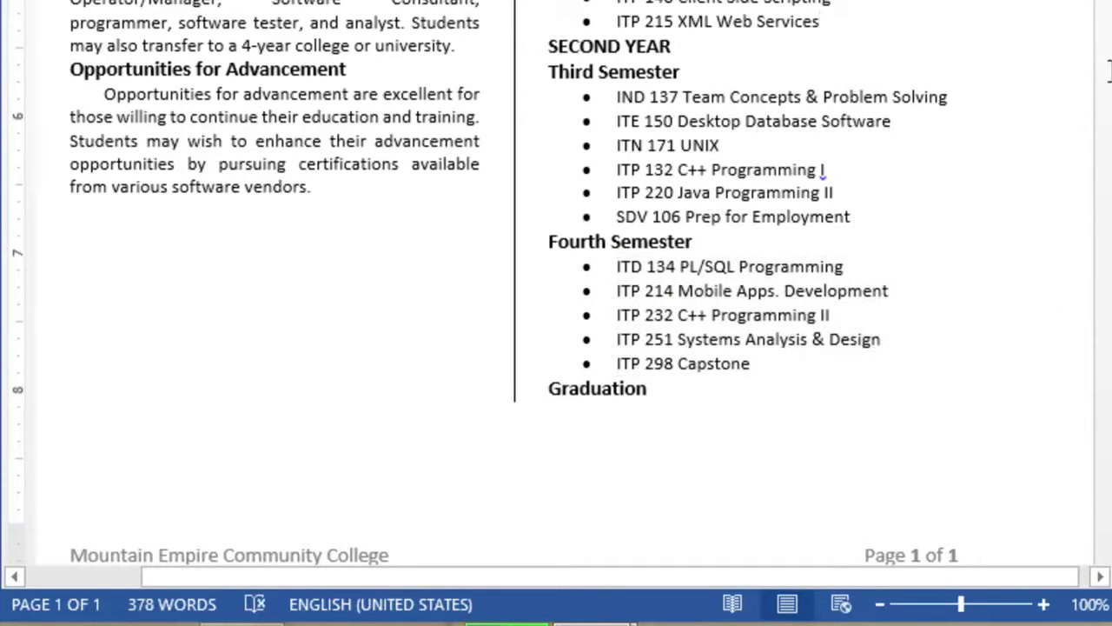
# - Place the cursor on the blank line before FIRST YEAR and set the document's zoom level to 60%
pyautogui.scroll(5, 1105, 83)
pyautogui.scroll(4, 1105, 82)
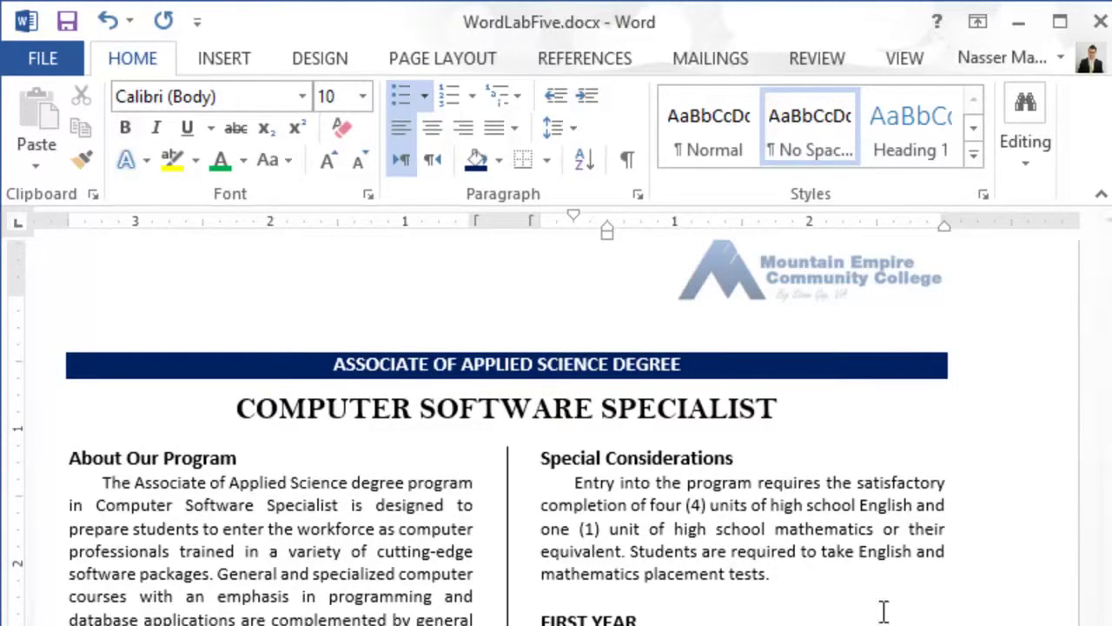
pyautogui.click(562, 598)
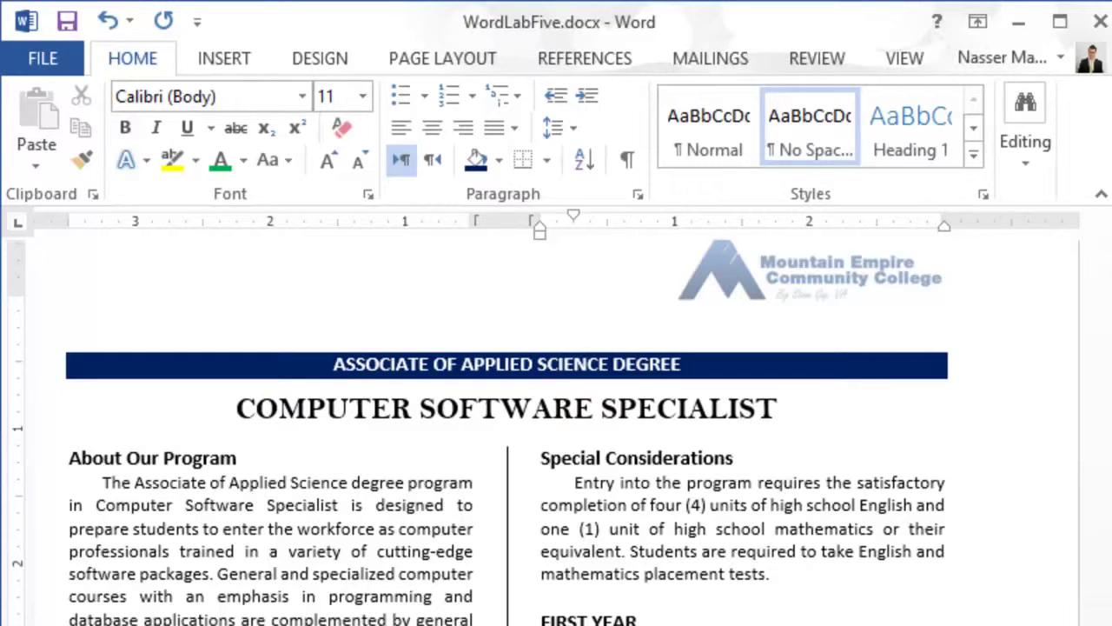
pyautogui.scroll(-6, 1086, 486)
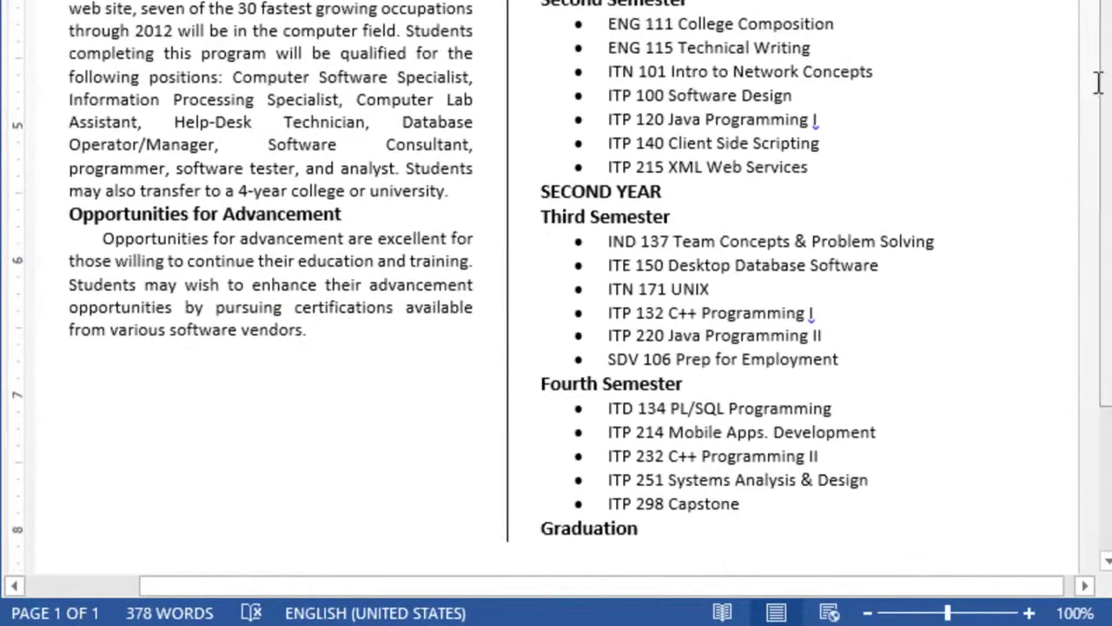
pyautogui.click(867, 613)
pyautogui.click(867, 612)
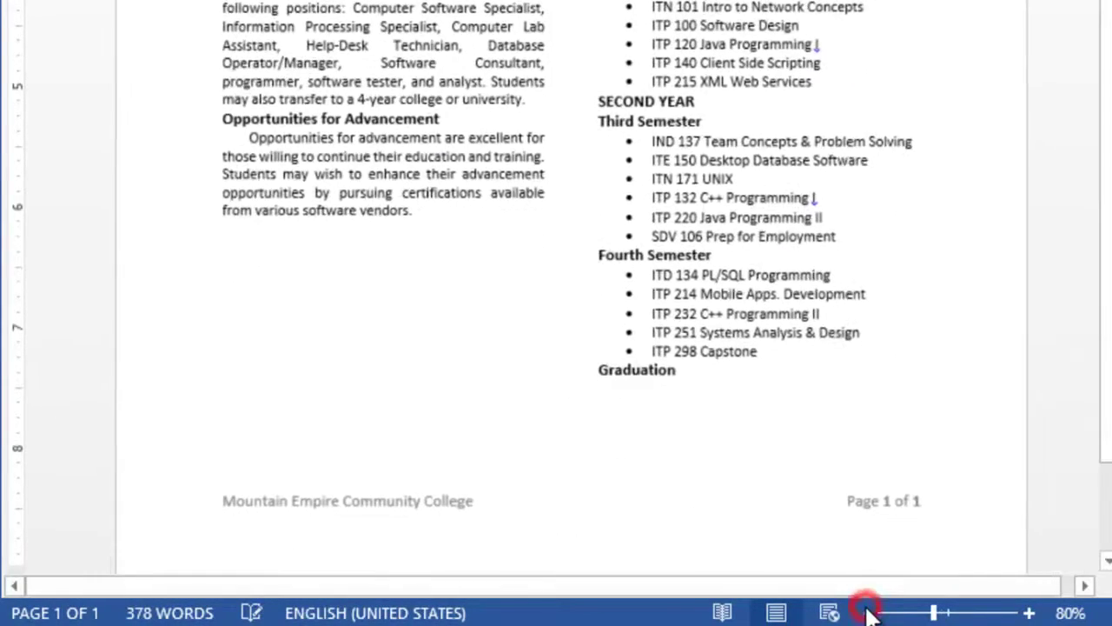
pyautogui.click(867, 613)
pyautogui.click(867, 613)
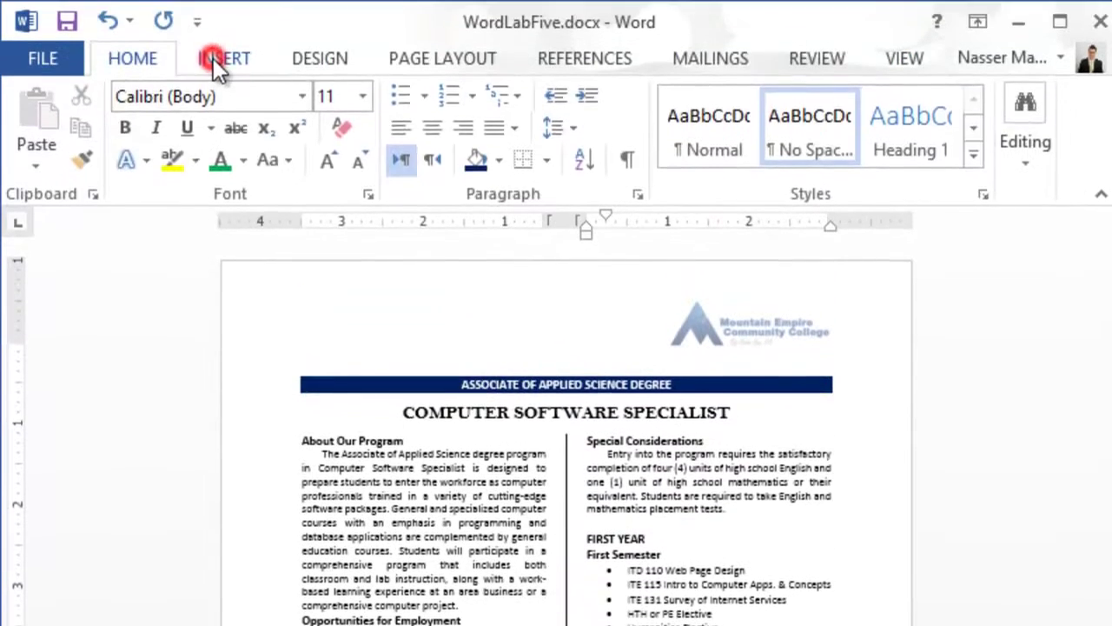
# - Search Office.com Clip Art for "Graduation" and insert the picture of a black cap with a red tassel and a diploma
pyautogui.click(213, 58)
pyautogui.click(233, 139)
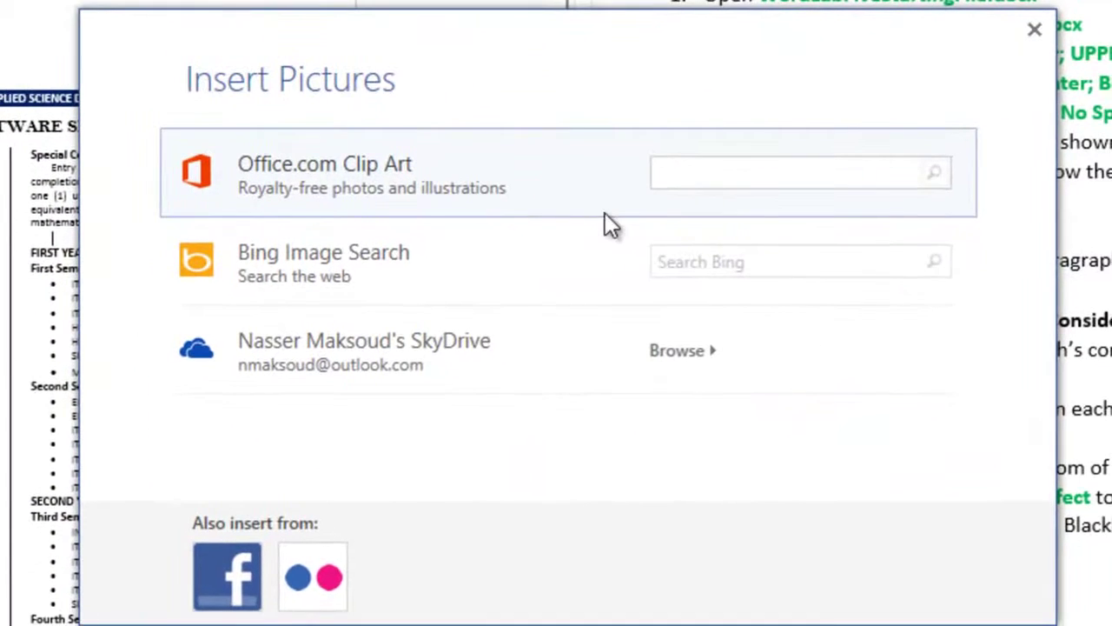
pyautogui.write('Graduation')
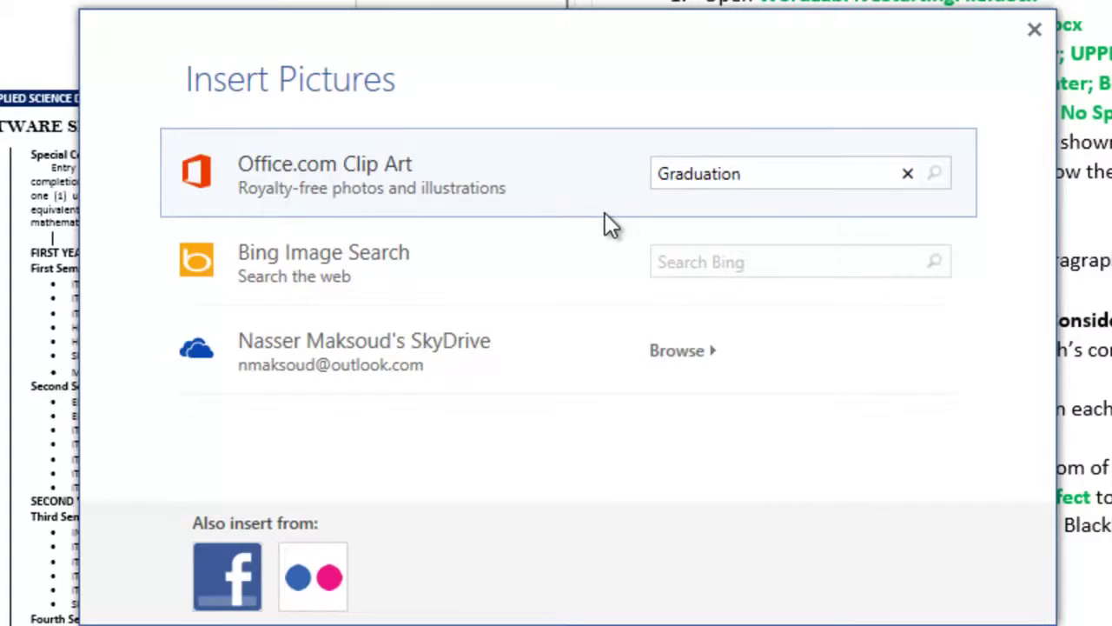
pyautogui.press('Return')
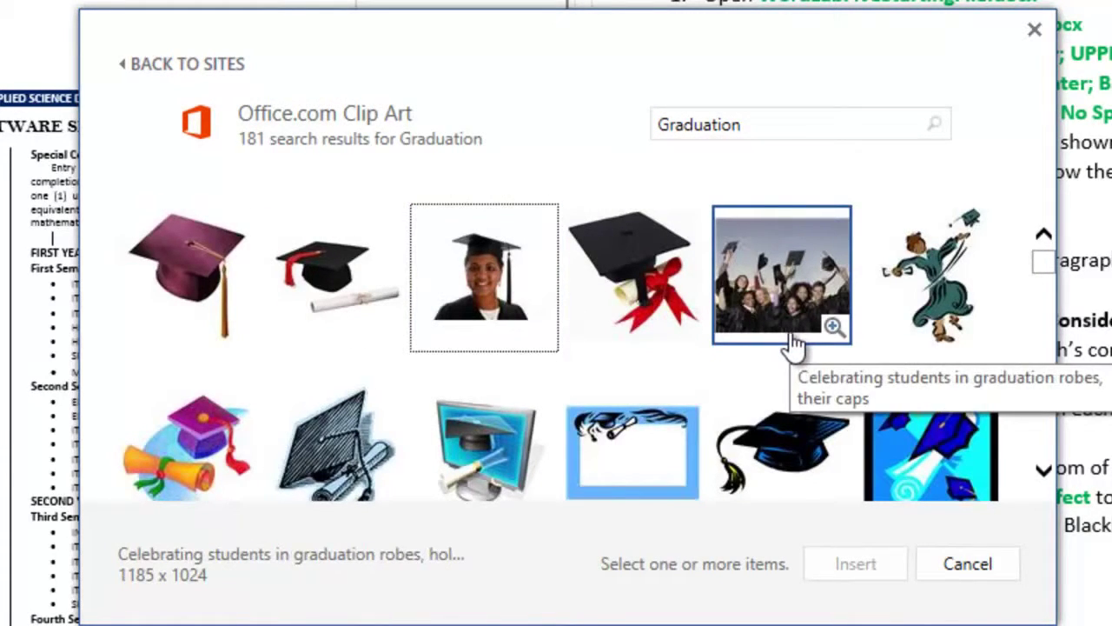
pyautogui.doubleClick(365, 271)
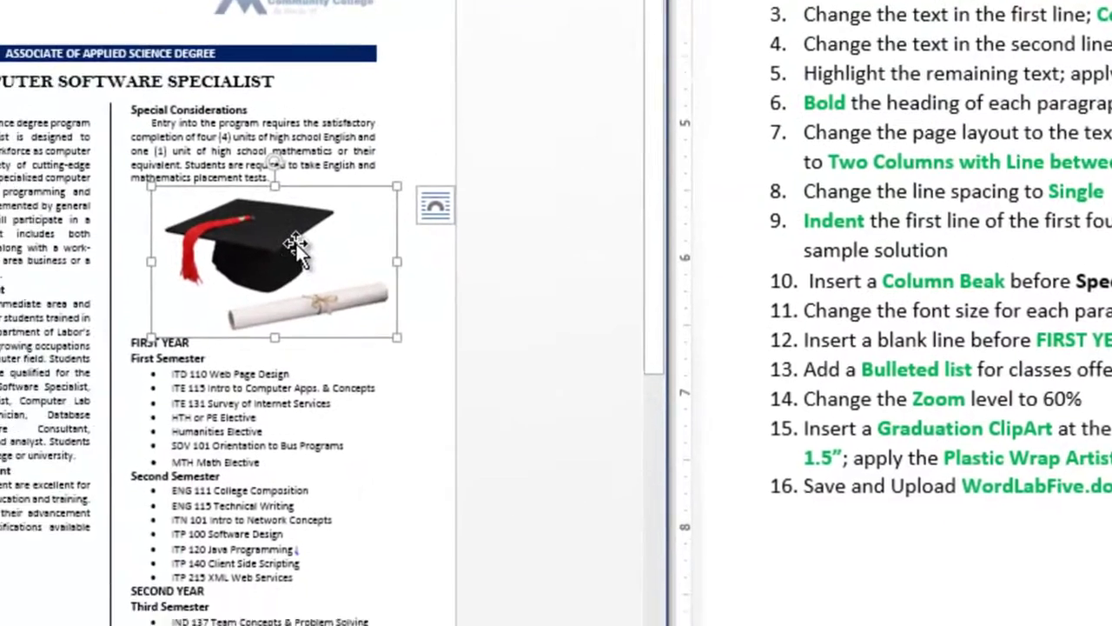
# - Try to move the graduation picture from above FIRST YEAR to the bottom of the first column
pyautogui.press('Down')
pyautogui.press('Down')
pyautogui.press('Down')
pyautogui.press('Down')
pyautogui.press('Down')
pyautogui.press('Down')
pyautogui.press('Down')
pyautogui.press('Down')
pyautogui.press('Down')
pyautogui.press('Down')
pyautogui.press('Down')
pyautogui.press('Down')
pyautogui.press('Down')
pyautogui.press('Down')
pyautogui.press('Down')
pyautogui.press('Down')
pyautogui.press('Down')
pyautogui.press('Down')
pyautogui.press('Down')
pyautogui.press('Down')
pyautogui.press('Up')
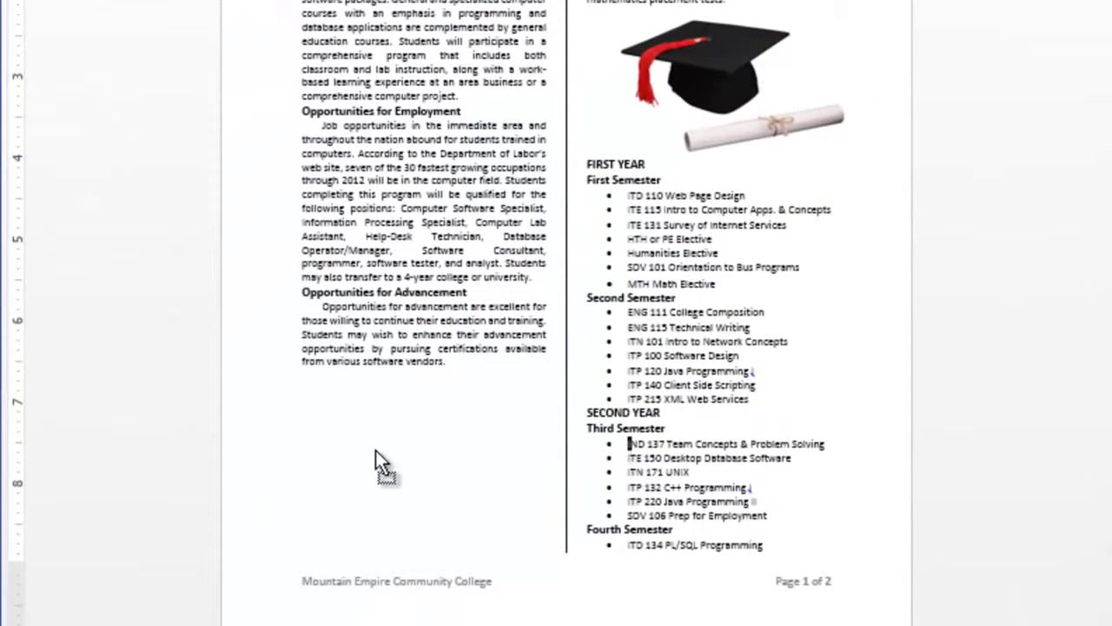
pyautogui.hotkey('ctrl', 'v')
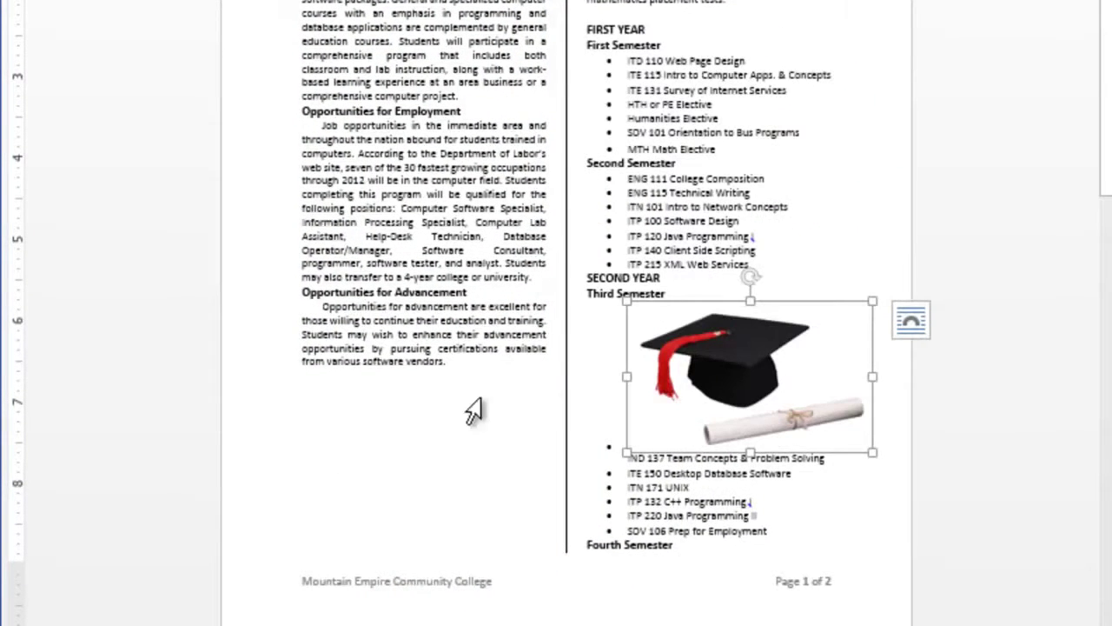
pyautogui.press('Left')
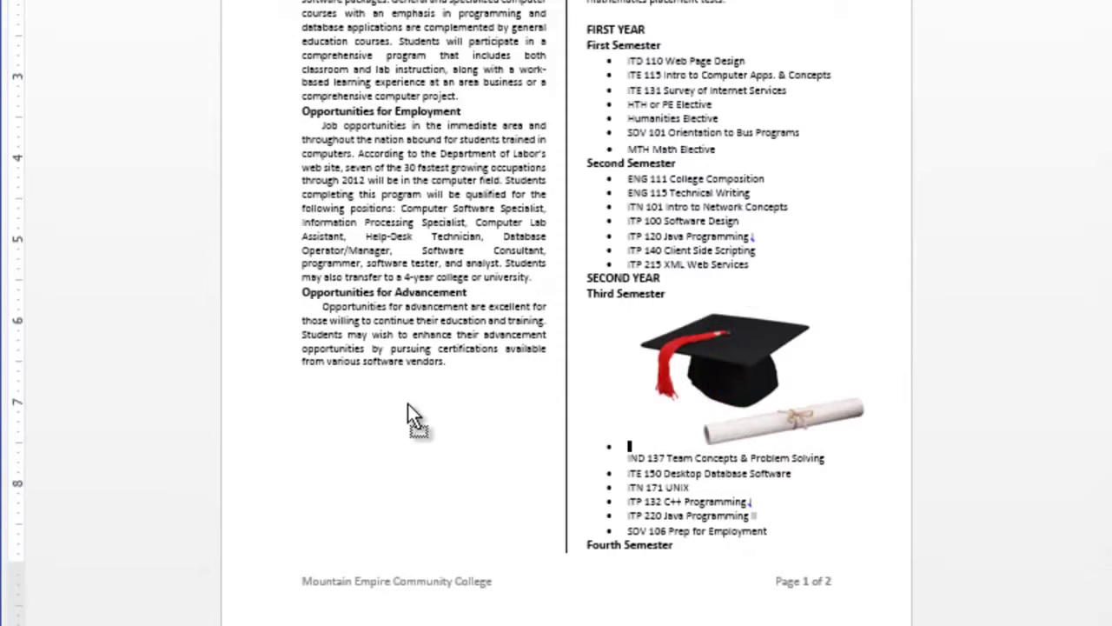
# - Move the graduation picture into the first column, give it Square text wrapping and place it below the Opportunities for Advancement paragraph
pyautogui.click(445, 363)
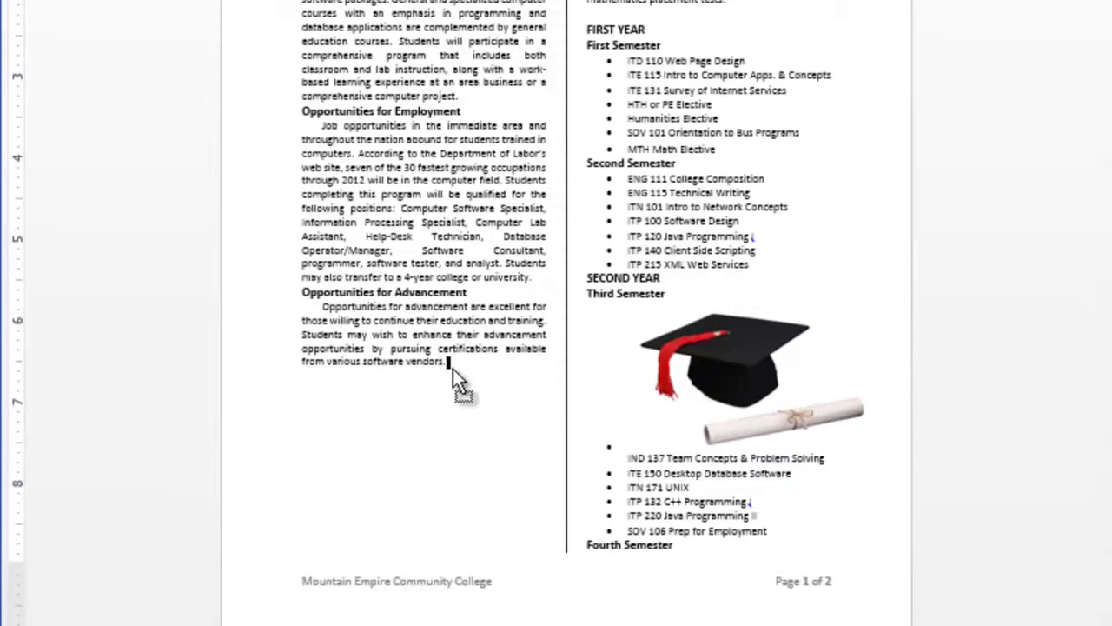
pyautogui.moveTo(452, 369); pyautogui.dragTo(453, 369)
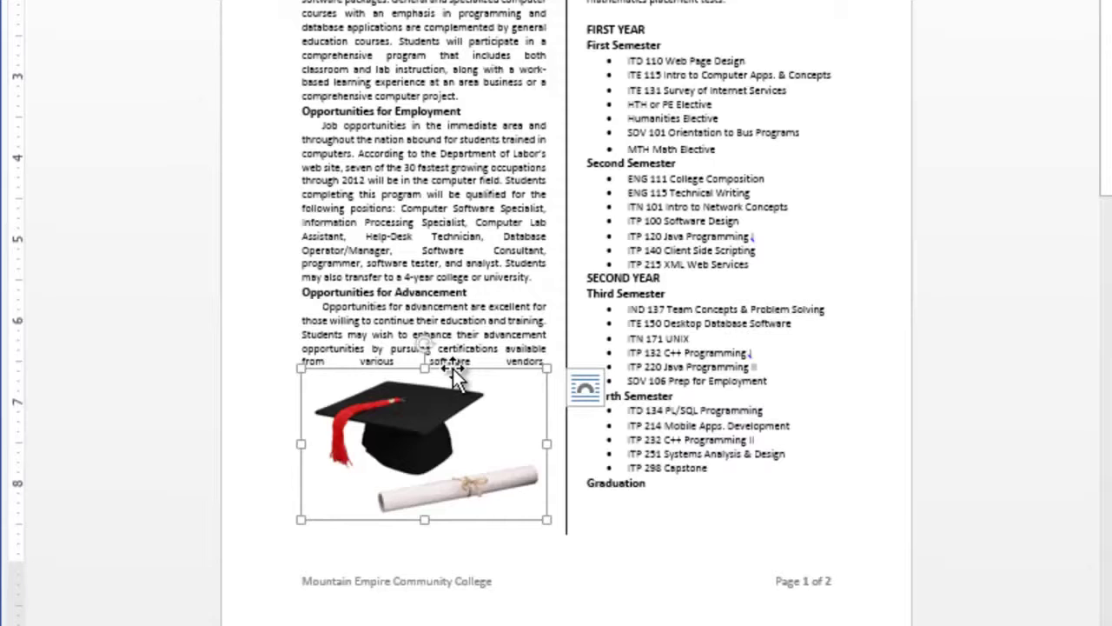
pyautogui.click(587, 387)
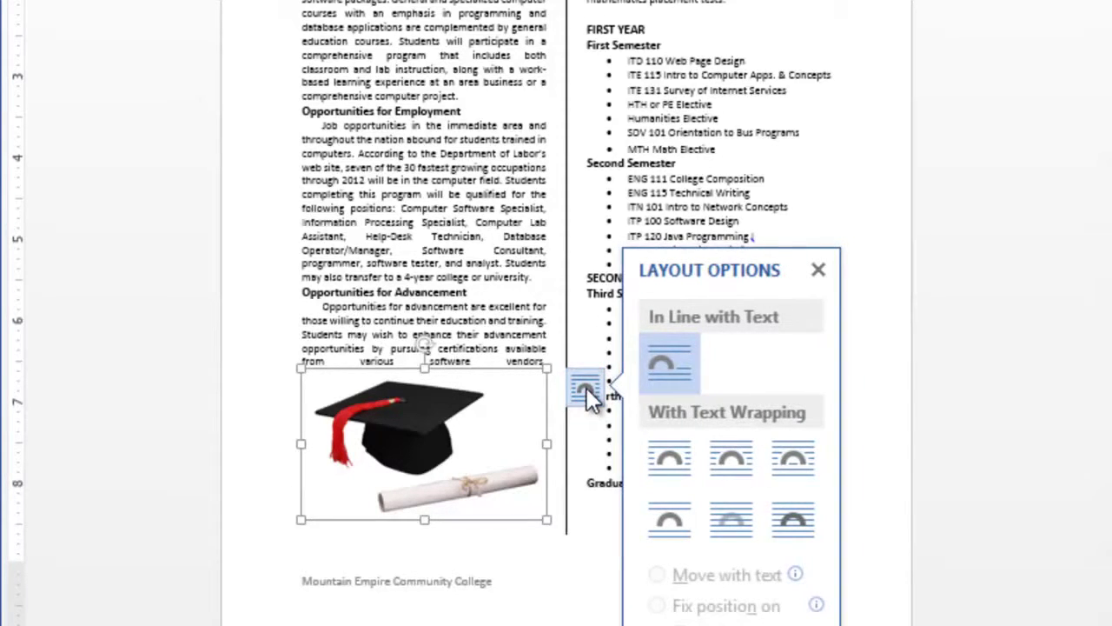
pyautogui.click(668, 459)
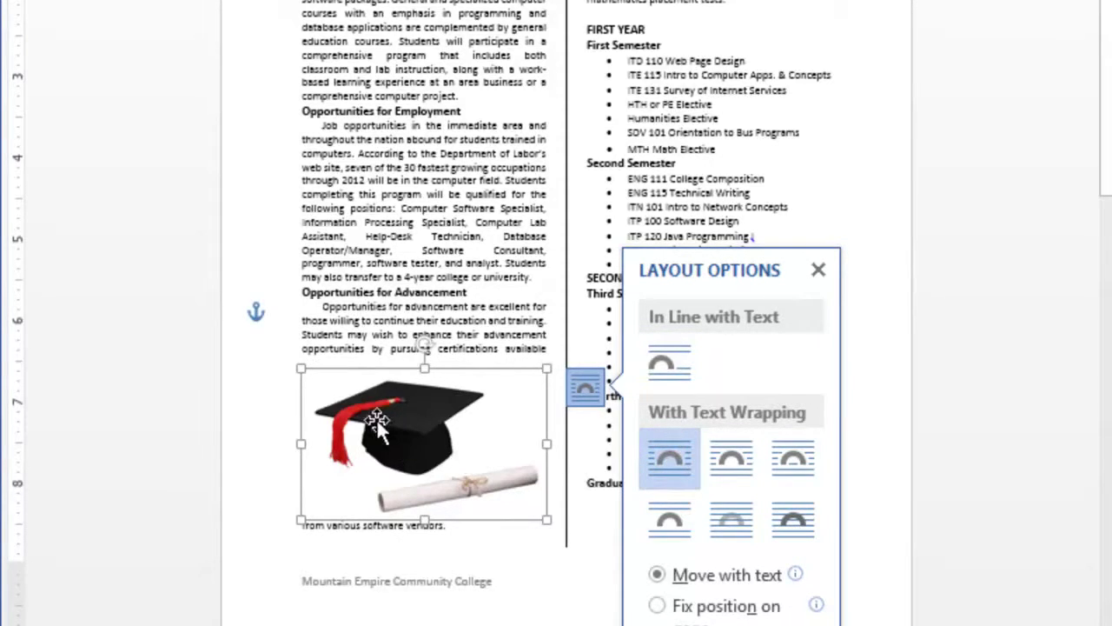
pyautogui.moveTo(372, 428); pyautogui.dragTo(372, 473)
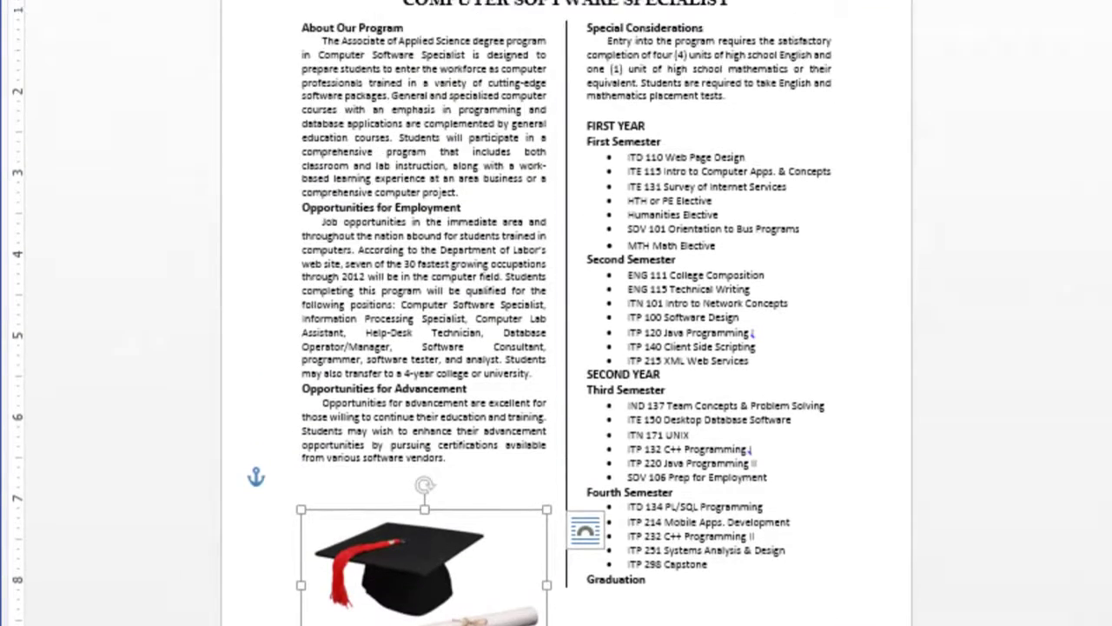
# - Set the graduation picture's height to 1.5" and its width to 1.5", and center it below the first column's text
pyautogui.click(954, 106)
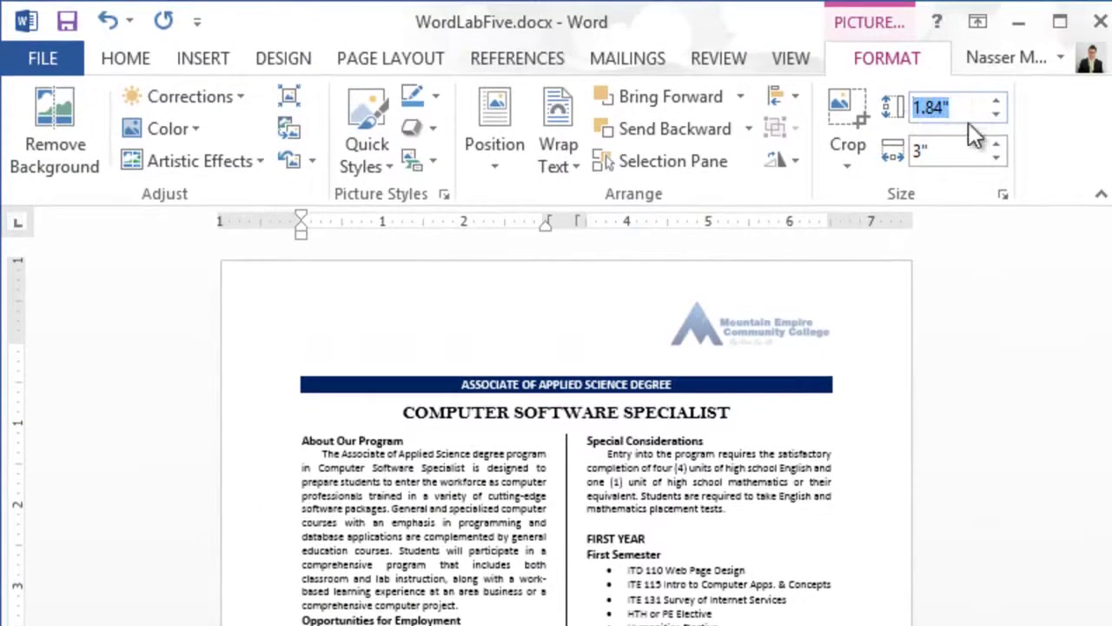
pyautogui.write('1.5')
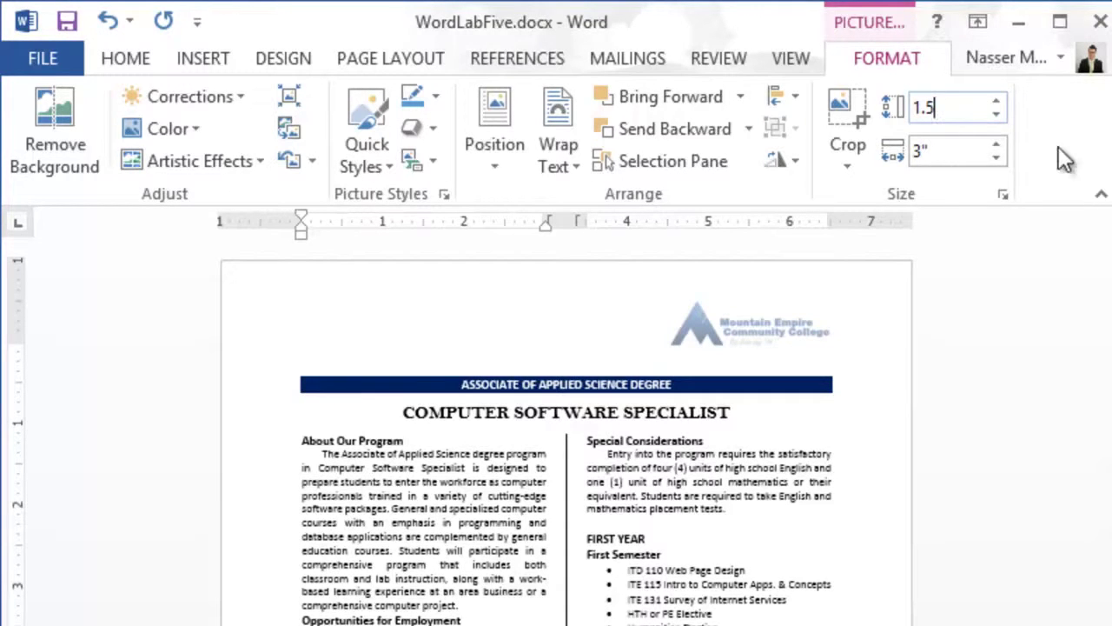
pyautogui.click(947, 151)
pyautogui.write('1.5')
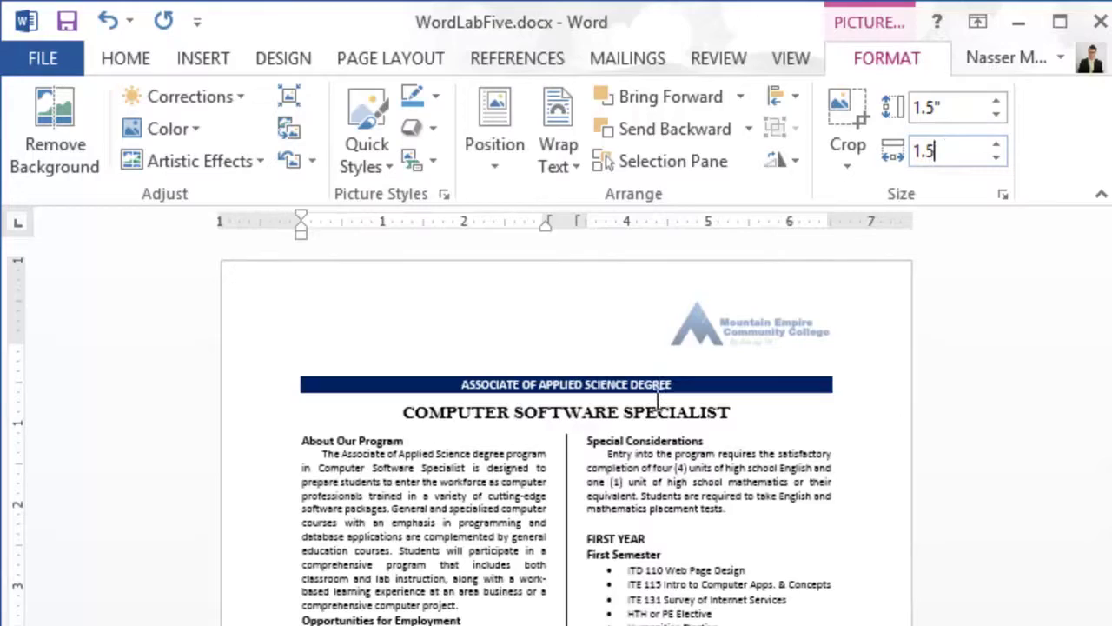
pyautogui.press('Return')
pyautogui.moveTo(473, 369); pyautogui.dragTo(396, 365)
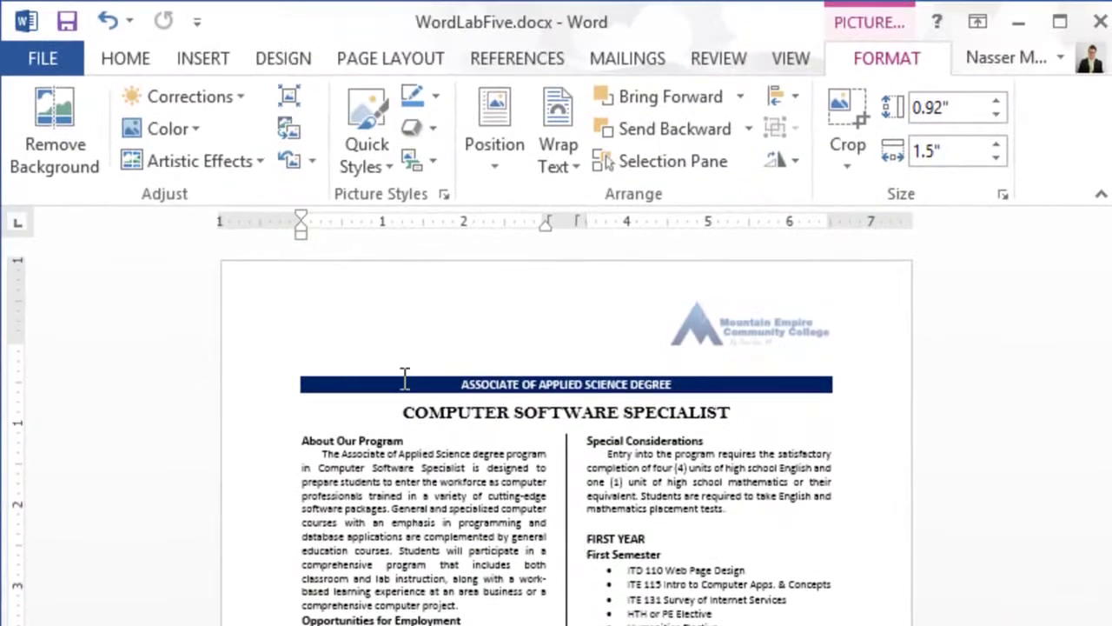
# - Apply the Plastic Wrap artistic effect to the graduation picture, and minimize the WordLabFive.docx window to get back to the instructions
pyautogui.click(258, 162)
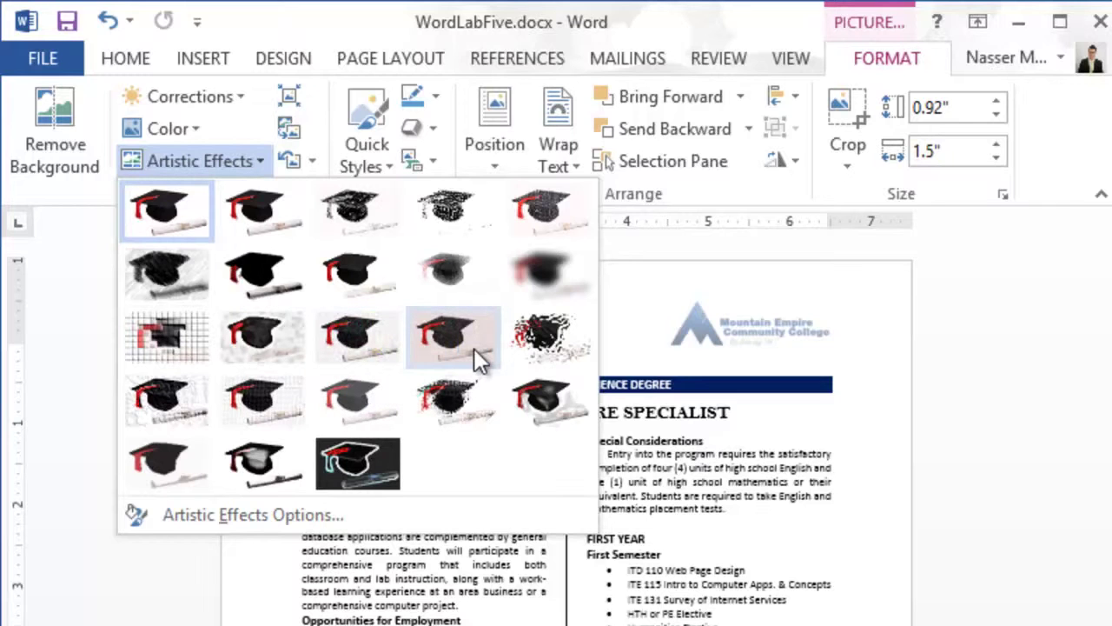
pyautogui.click(566, 405)
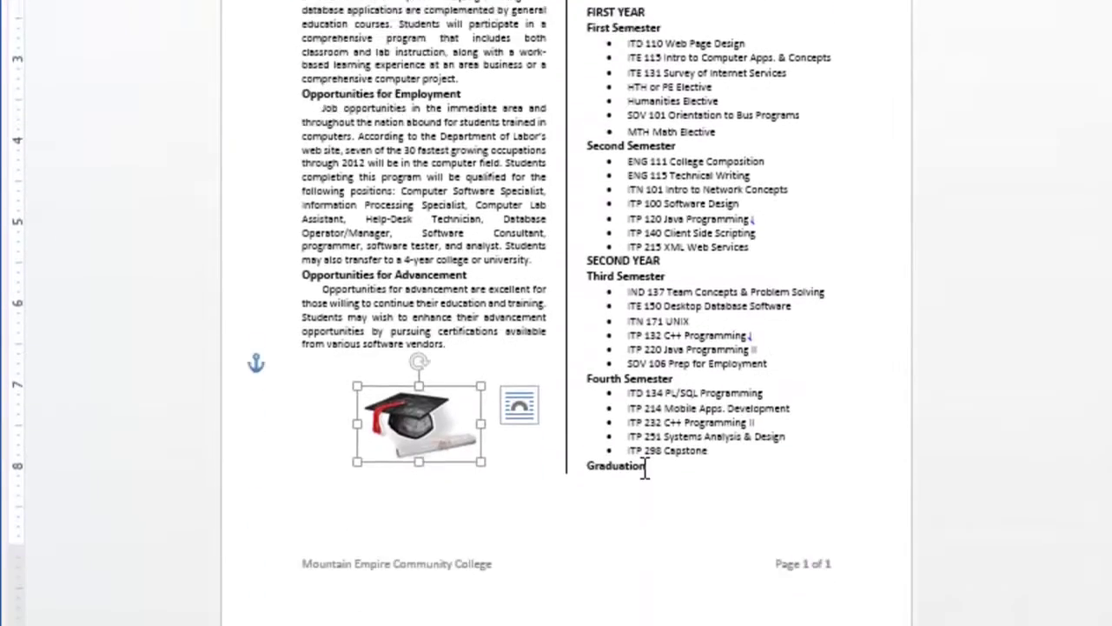
pyautogui.click(599, 503)
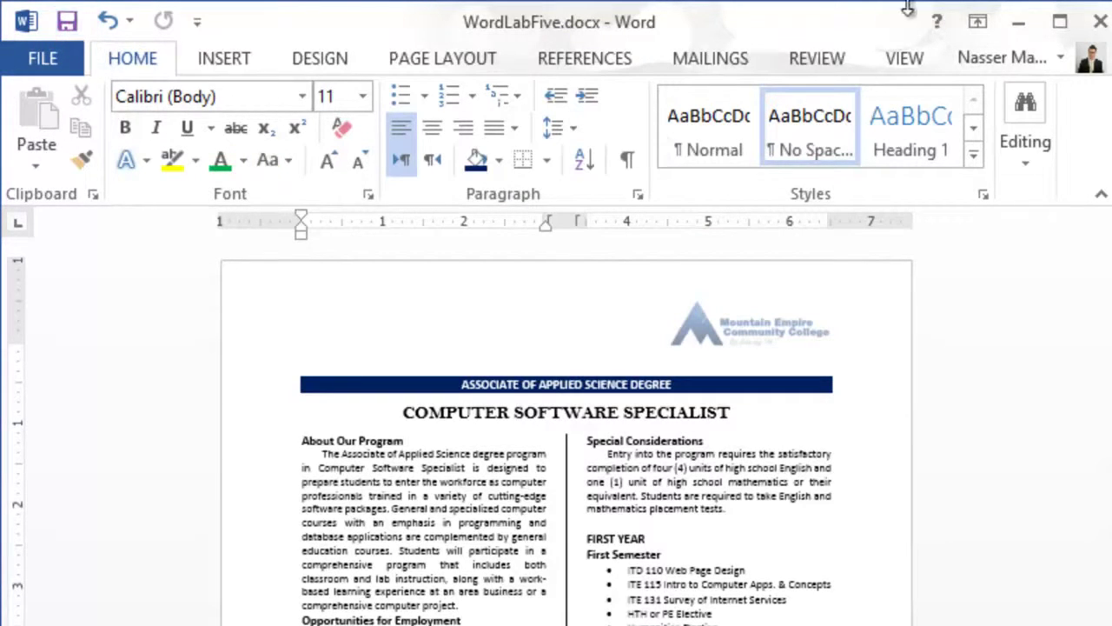
pyautogui.click(1019, 21)
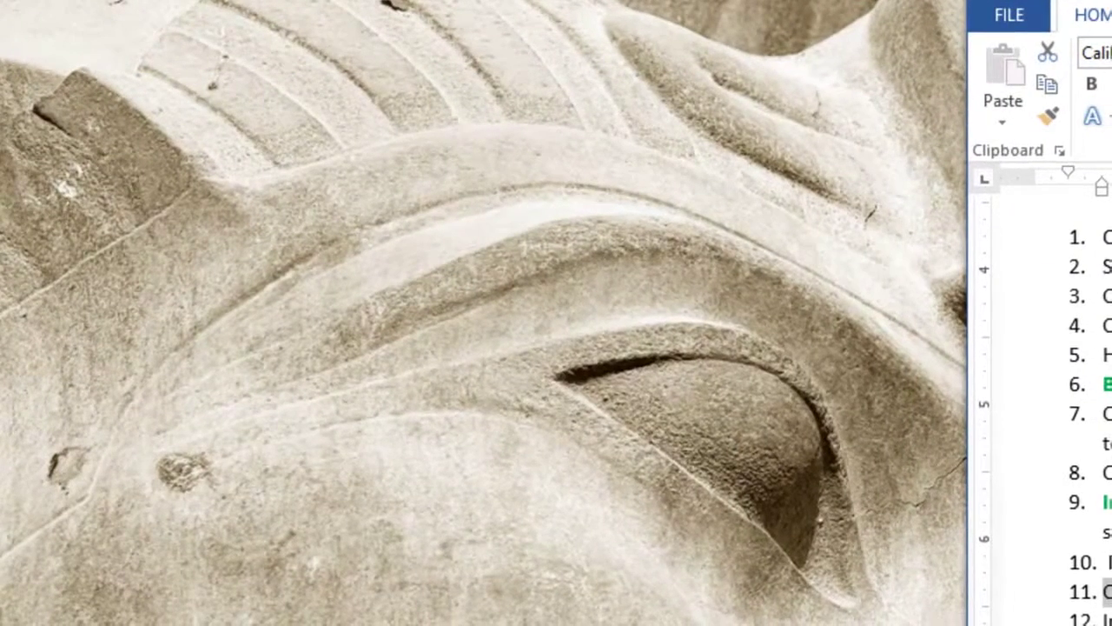